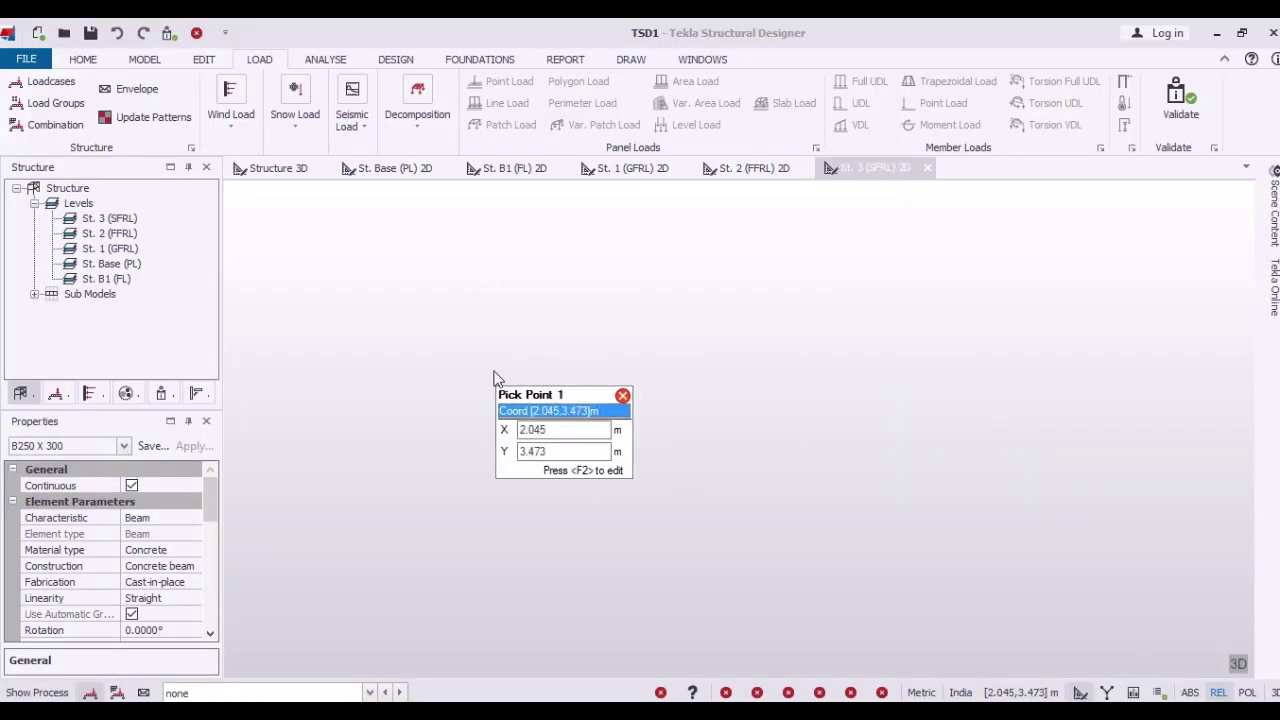
# Review the five construction levels in the Construction Levels dialog, from FL at -1.200 m to SFRL at 9.600 m.
pyautogui.click(150, 60)
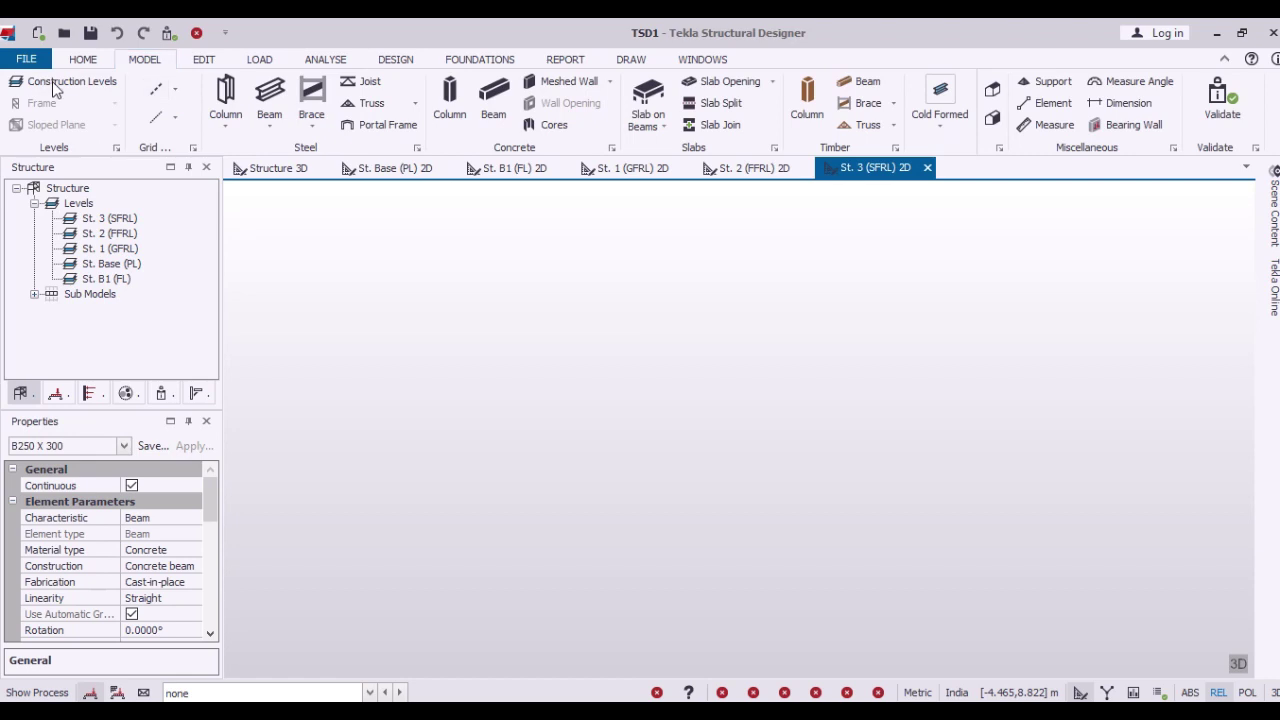
pyautogui.click(52, 81)
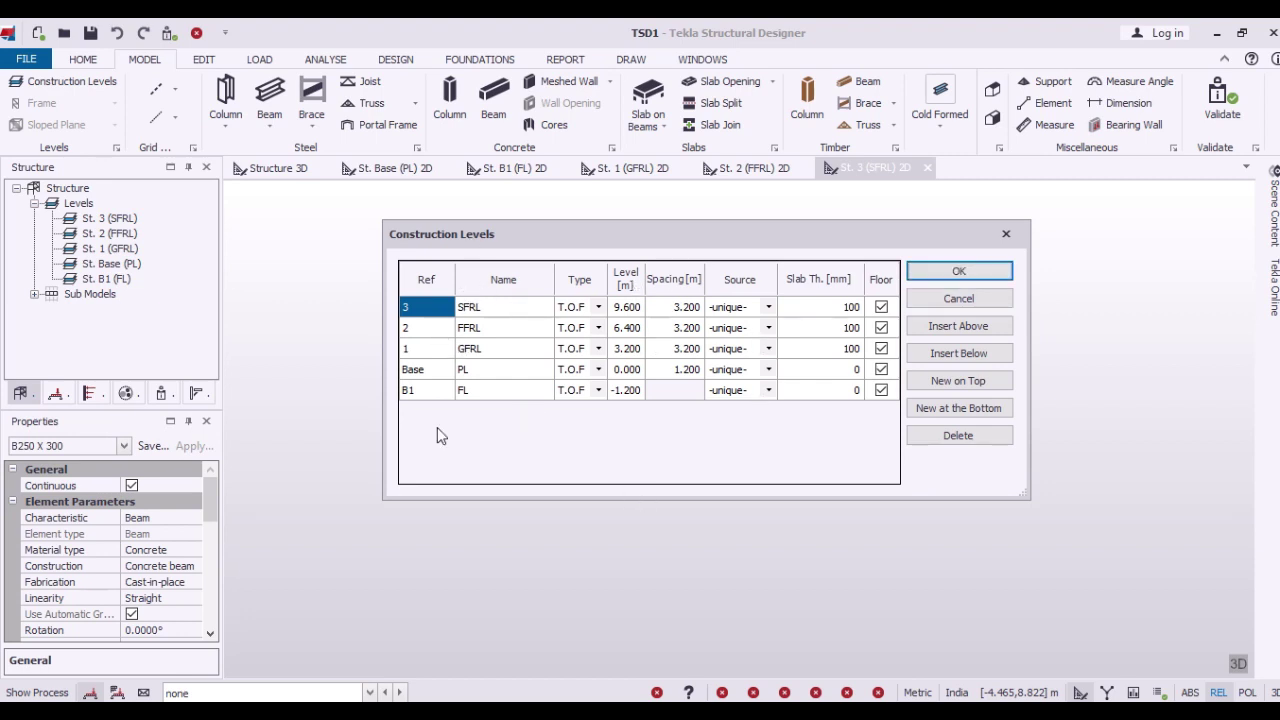
pyautogui.click(960, 274)
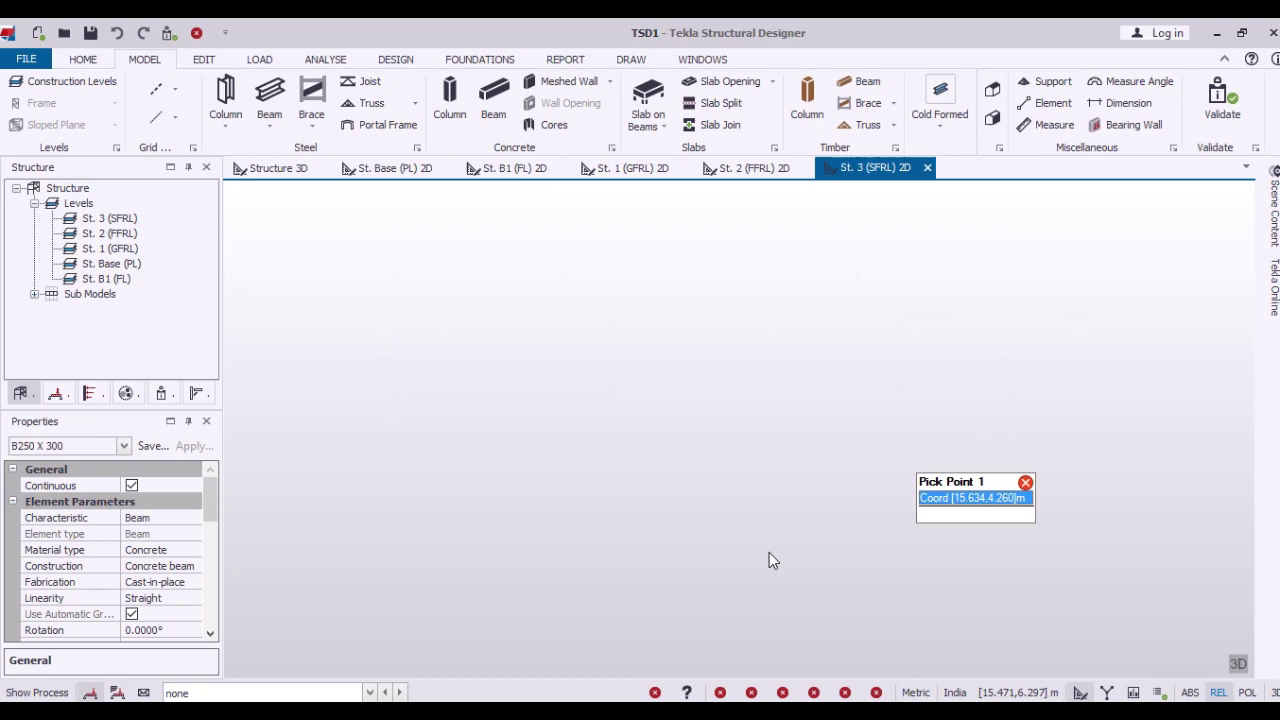
# Import only layer CL of GAURAV SIR MM FILE, in mm units, as architectural grids on all levels.
pyautogui.click(175, 89)
pyautogui.click(210, 257)
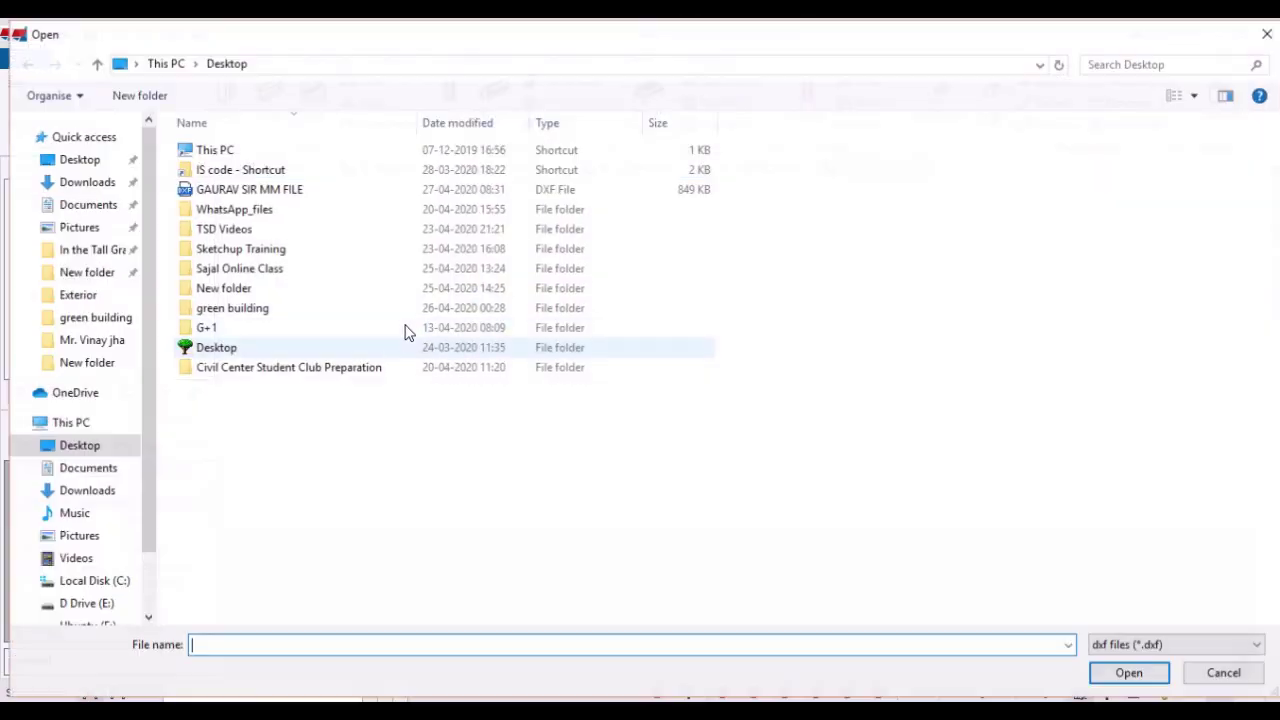
pyautogui.click(237, 190)
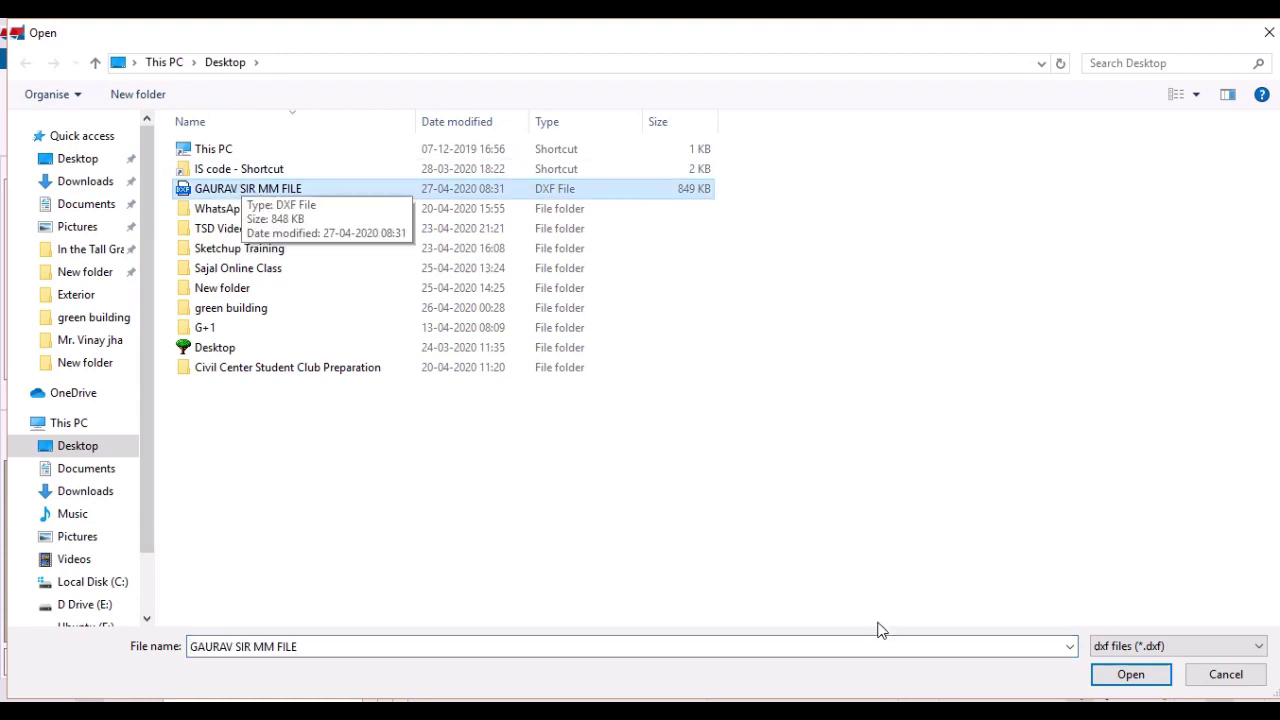
pyautogui.click(1131, 675)
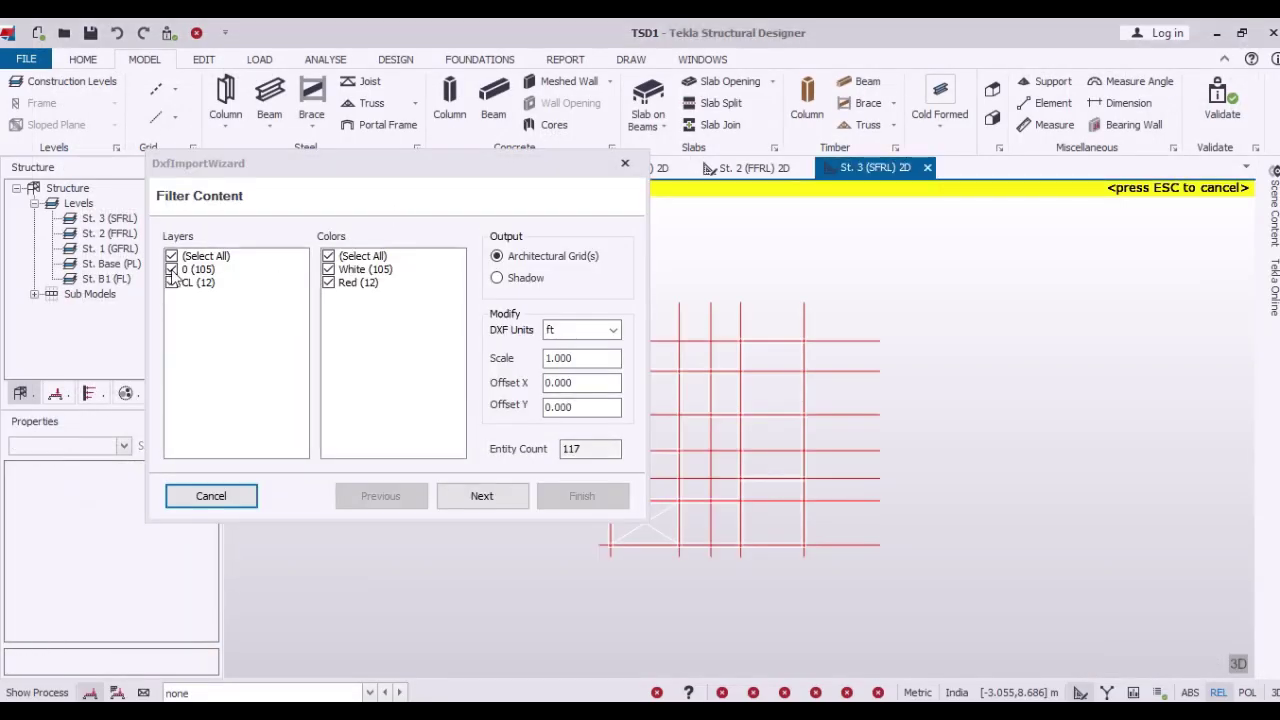
pyautogui.click(172, 270)
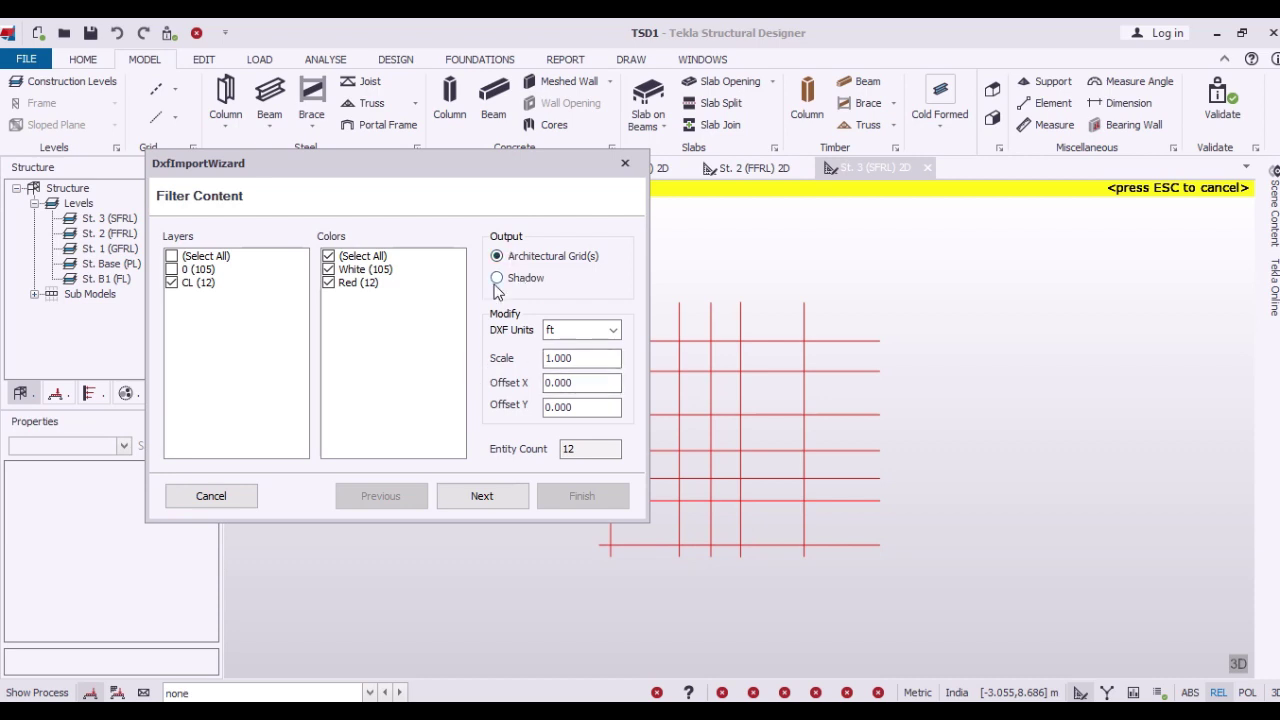
pyautogui.click(577, 342)
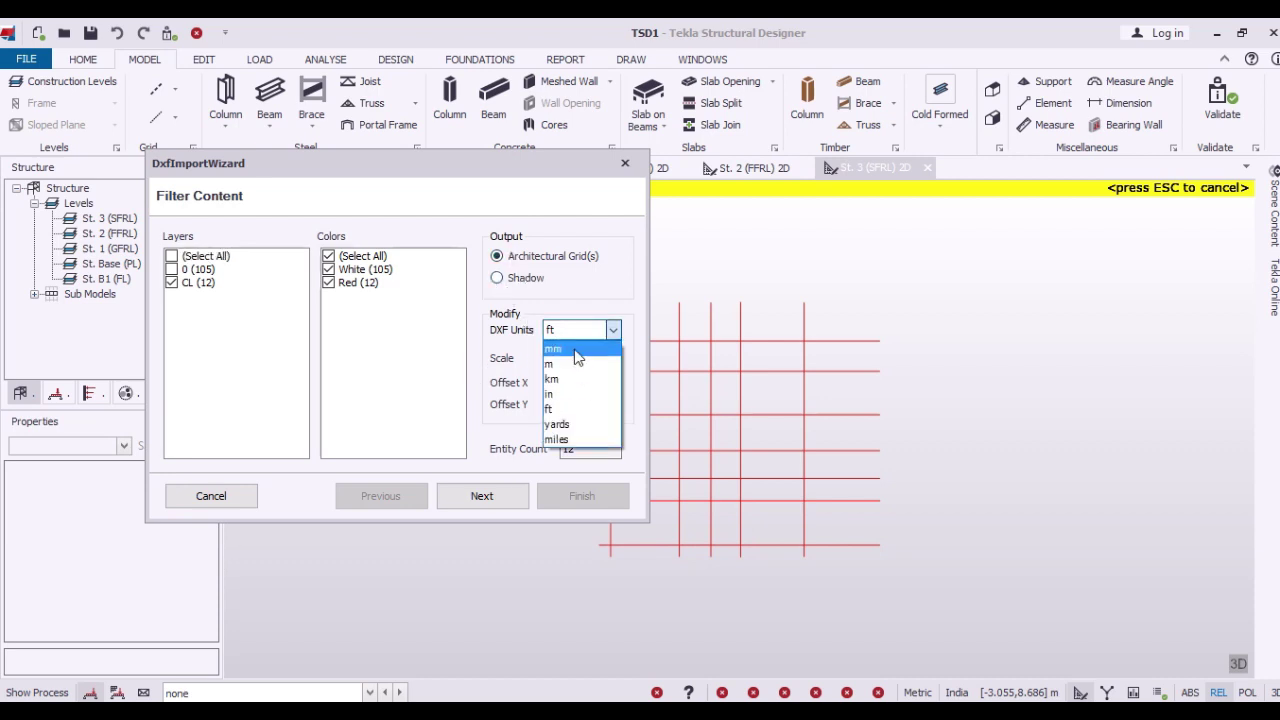
pyautogui.click(577, 352)
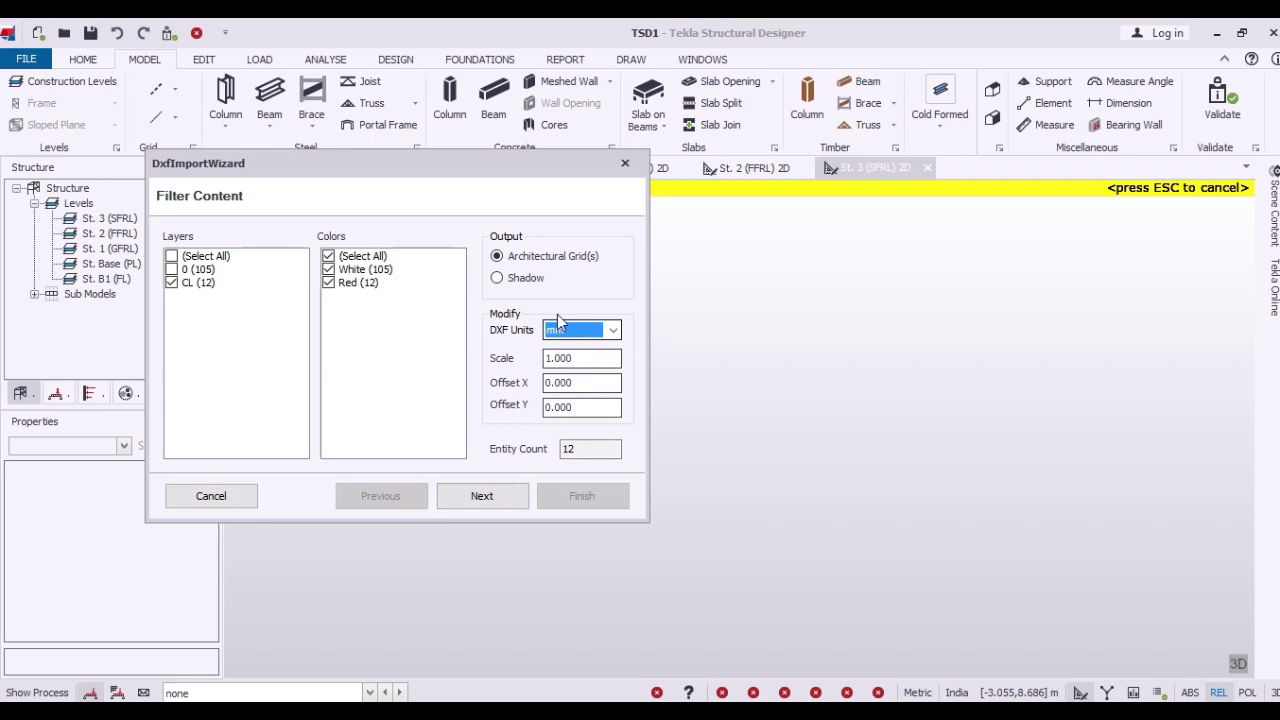
pyautogui.click(481, 503)
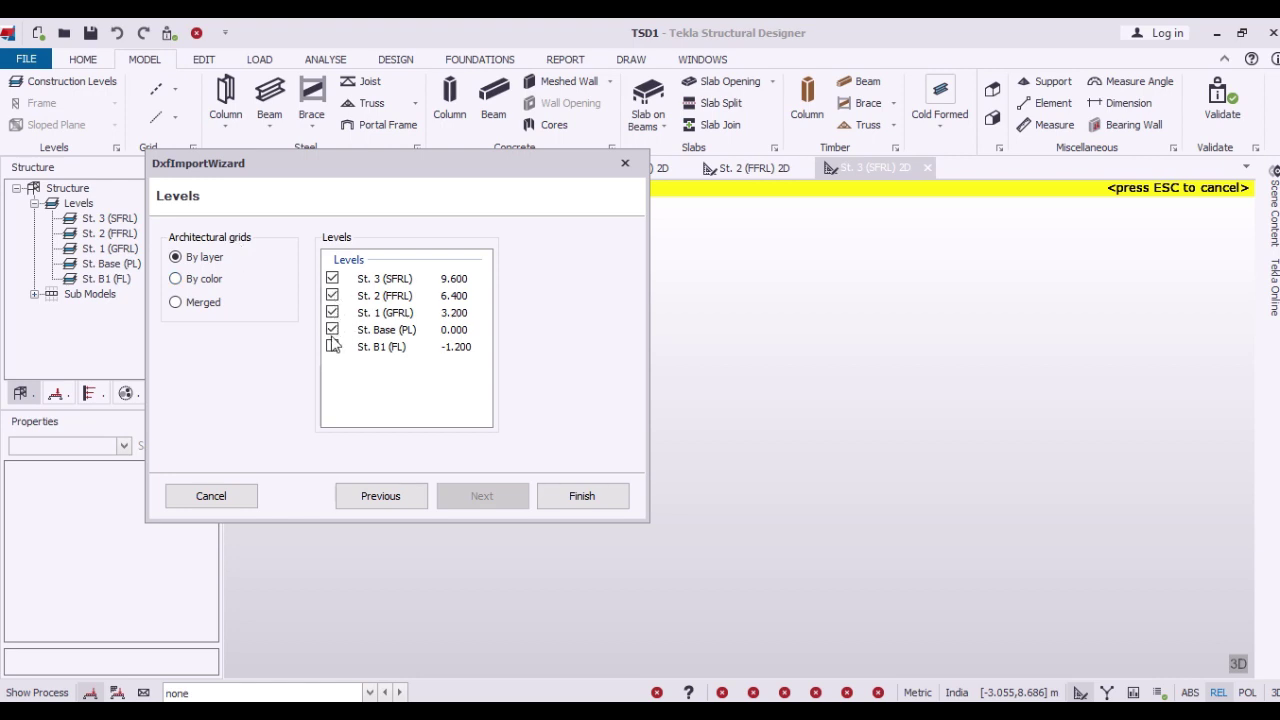
pyautogui.click(580, 497)
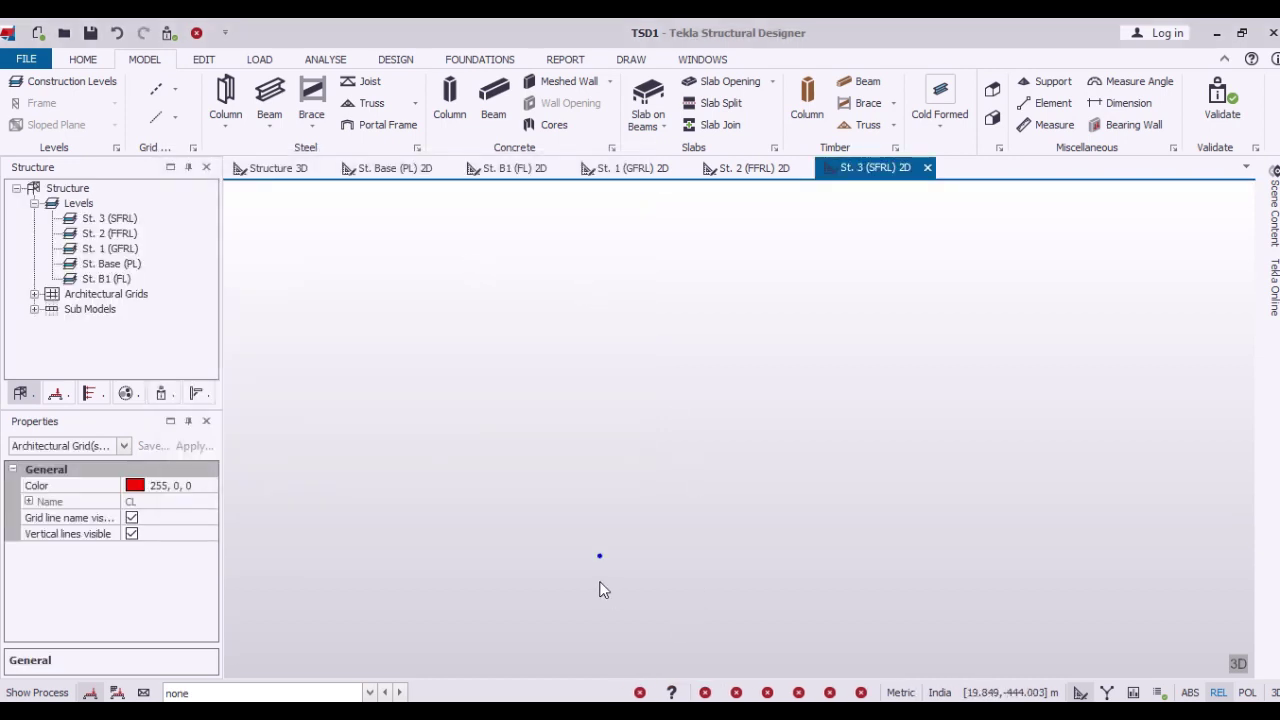
# Zoom into the grid and check it on the St. 2 (FFRL) and St. 1 (GFRL) plans.
pyautogui.scroll(2, 592, 571)
pyautogui.scroll(3, 640, 440)
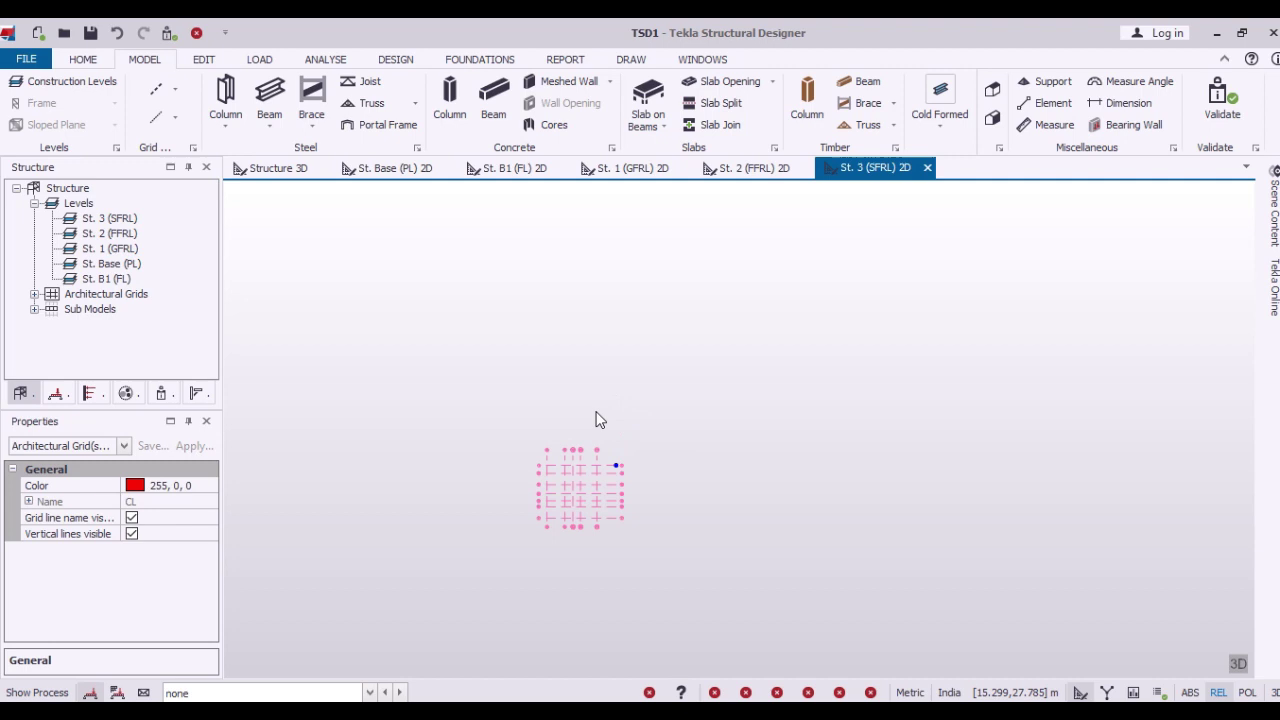
pyautogui.scroll(3, 600, 470)
pyautogui.moveTo(604, 523); pyautogui.dragTo(670, 316, button='middle')
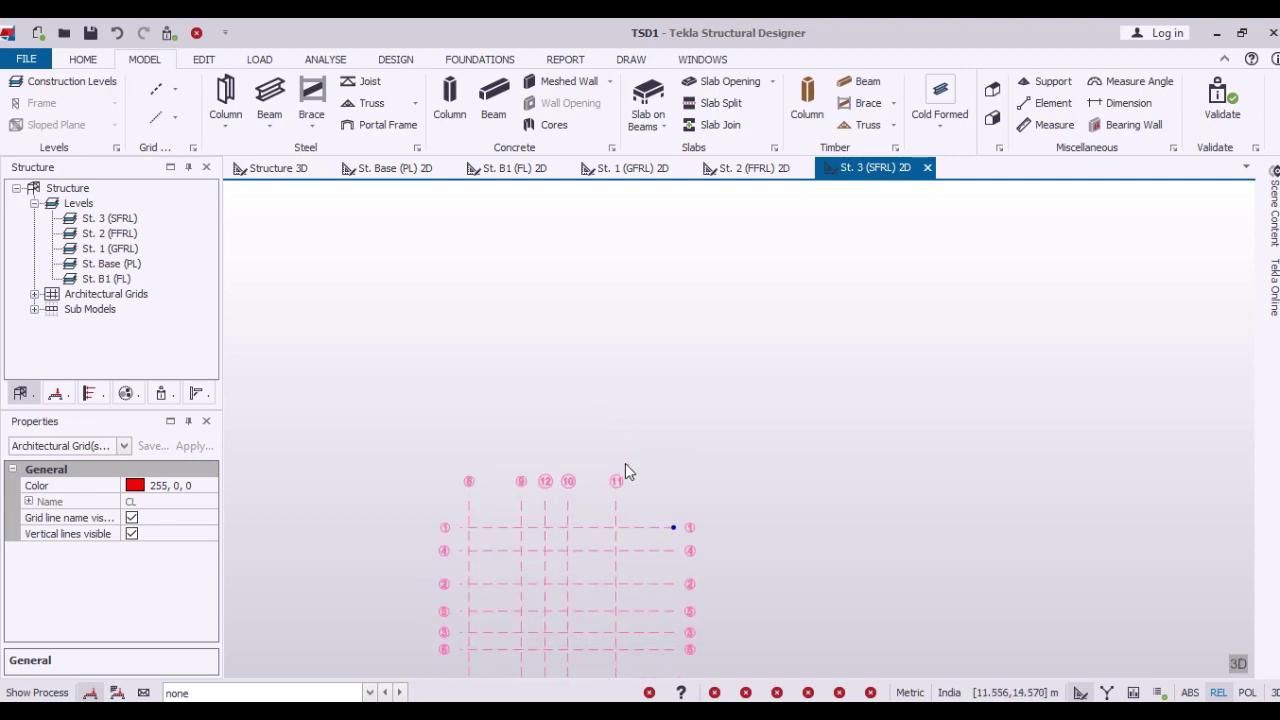
pyautogui.click(752, 167)
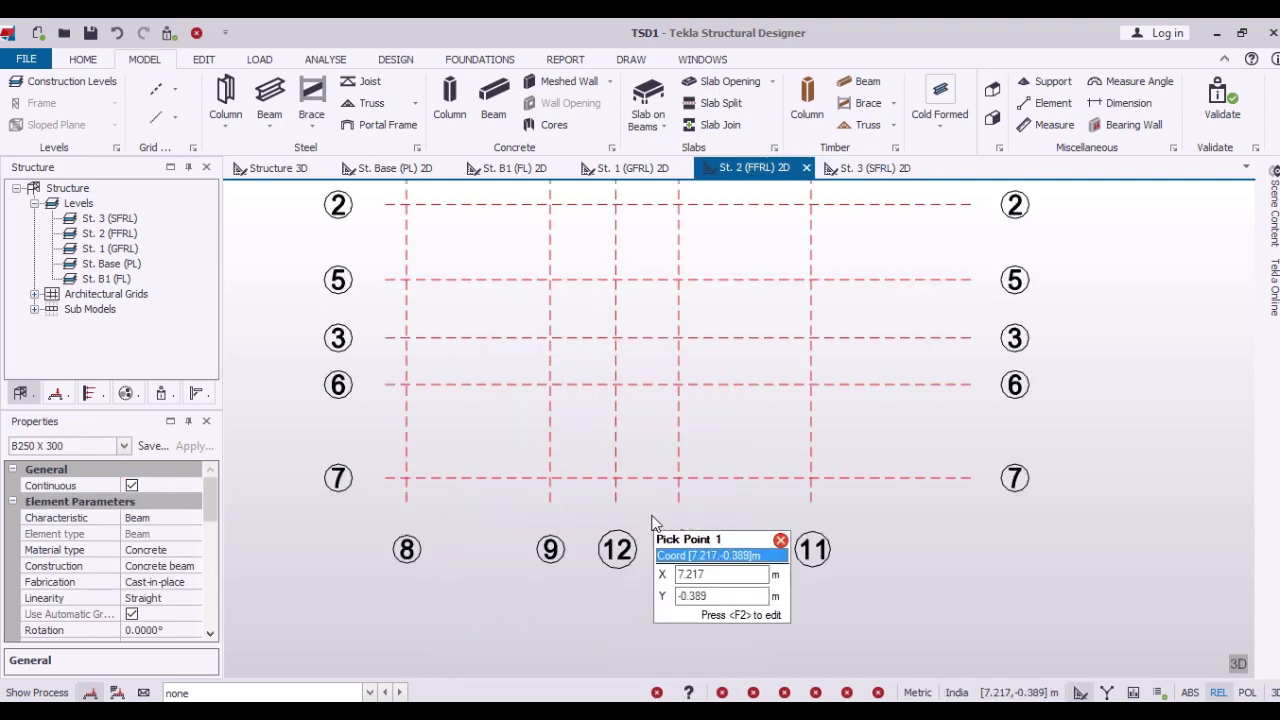
pyautogui.scroll(-2, 655, 450)
pyautogui.scroll(-3, 655, 450)
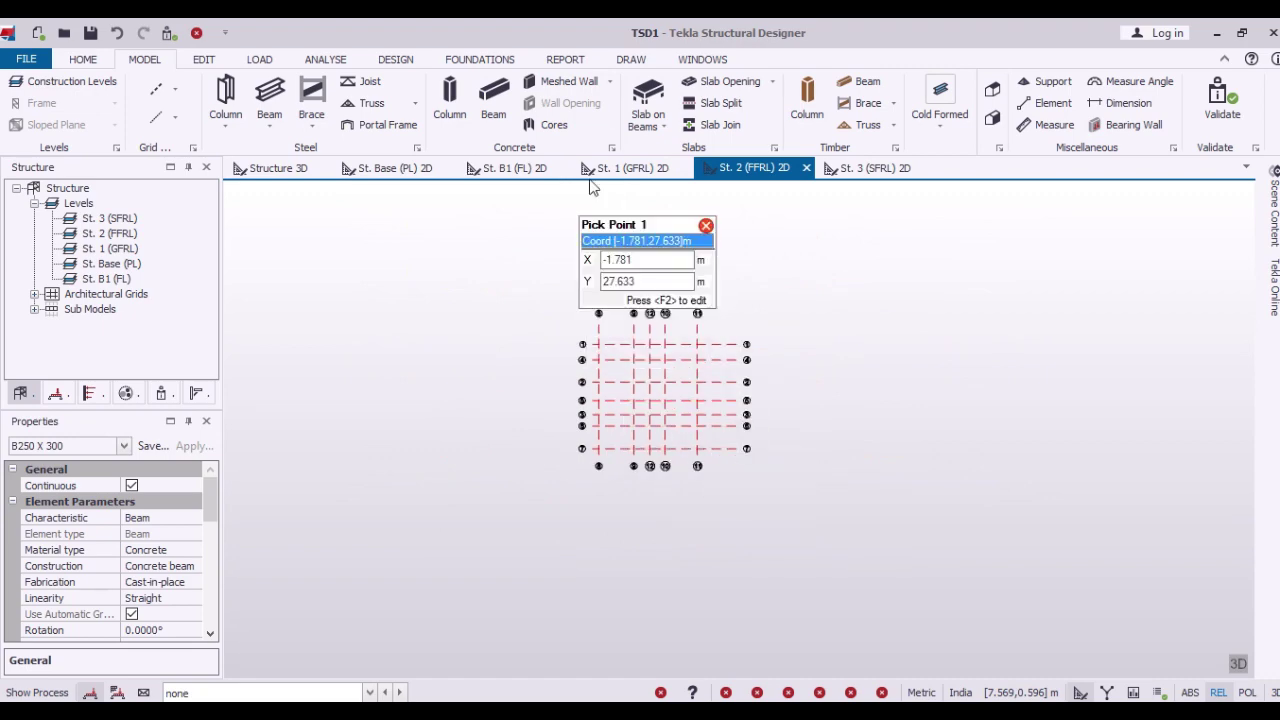
pyautogui.click(631, 168)
pyautogui.scroll(-3, 603, 383)
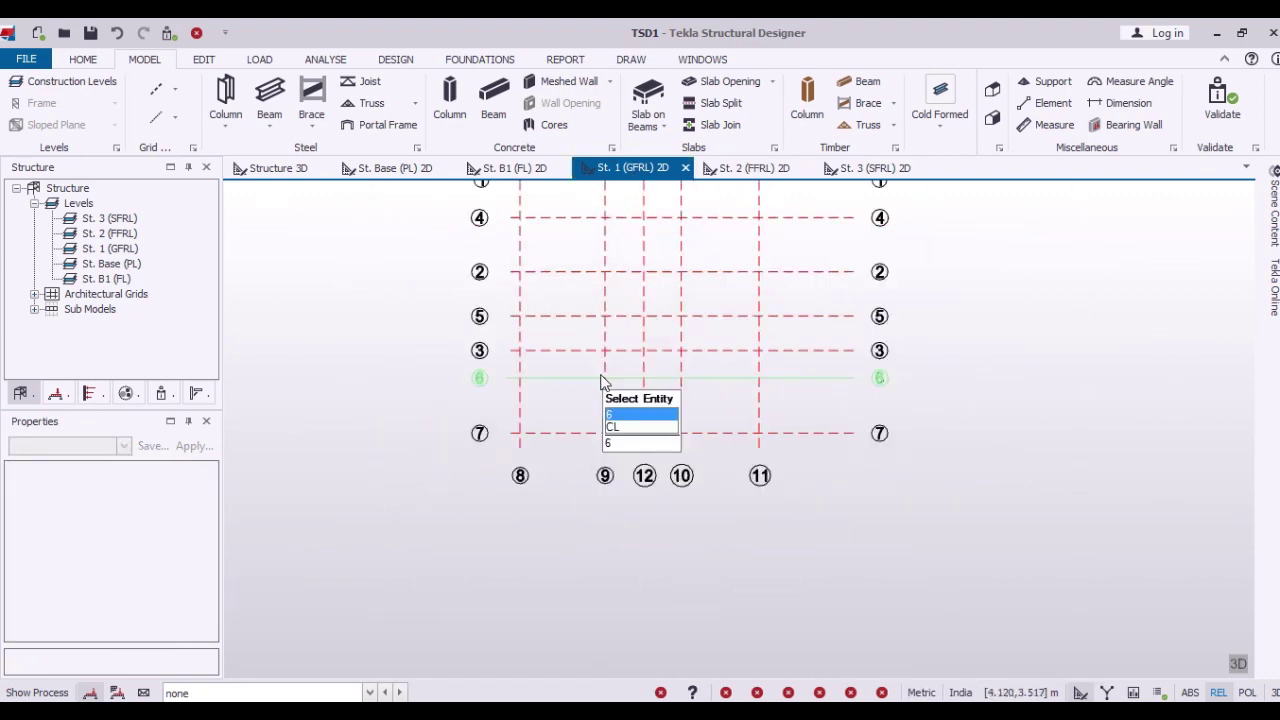
pyautogui.scroll(-2, 603, 383)
pyautogui.scroll(1, 517, 442)
pyautogui.scroll(3, 517, 442)
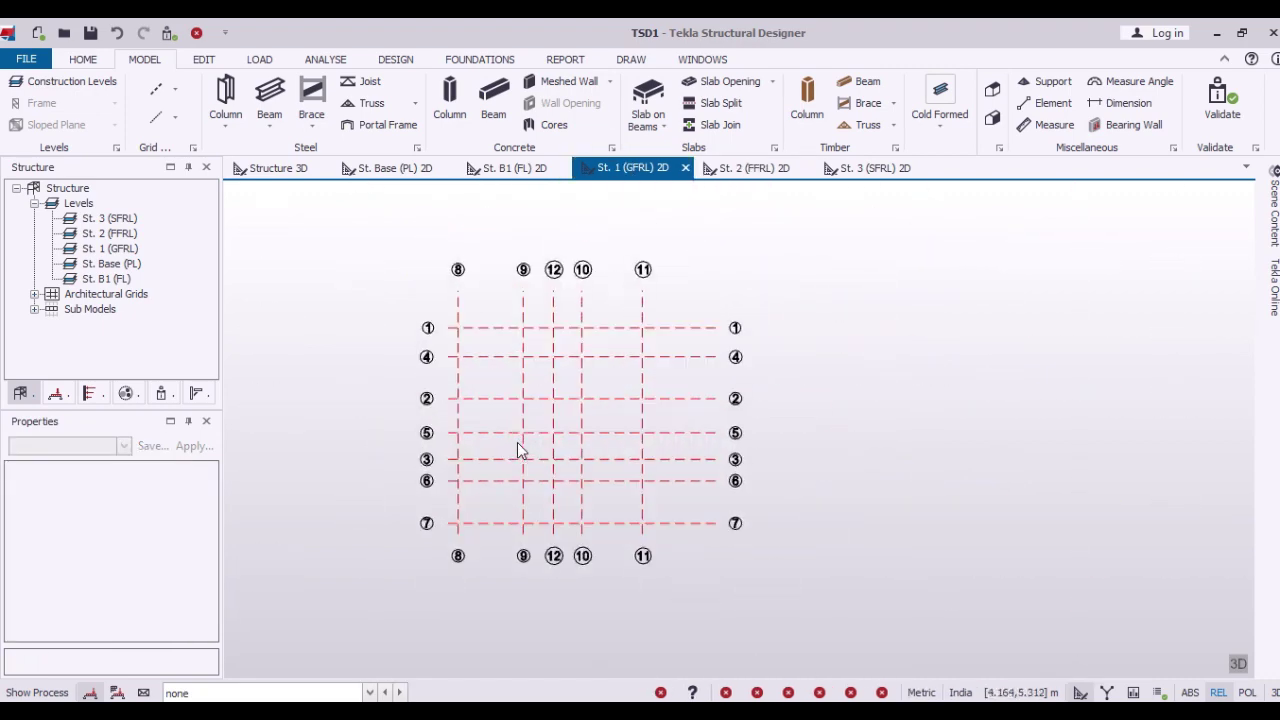
# Check the grid on the St. B1, St. Base and 3D views, ending on St. Base (PL).
pyautogui.click(505, 168)
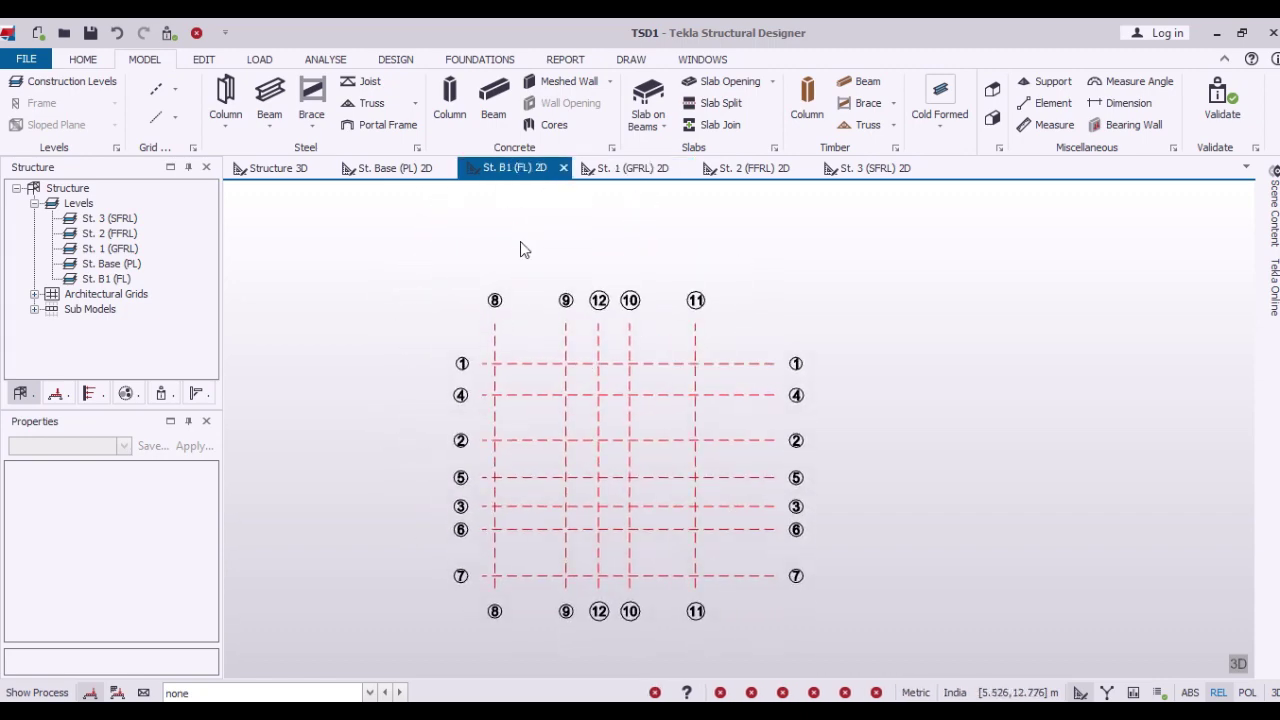
pyautogui.click(395, 168)
pyautogui.scroll(-3, 576, 383)
pyautogui.scroll(-2, 576, 383)
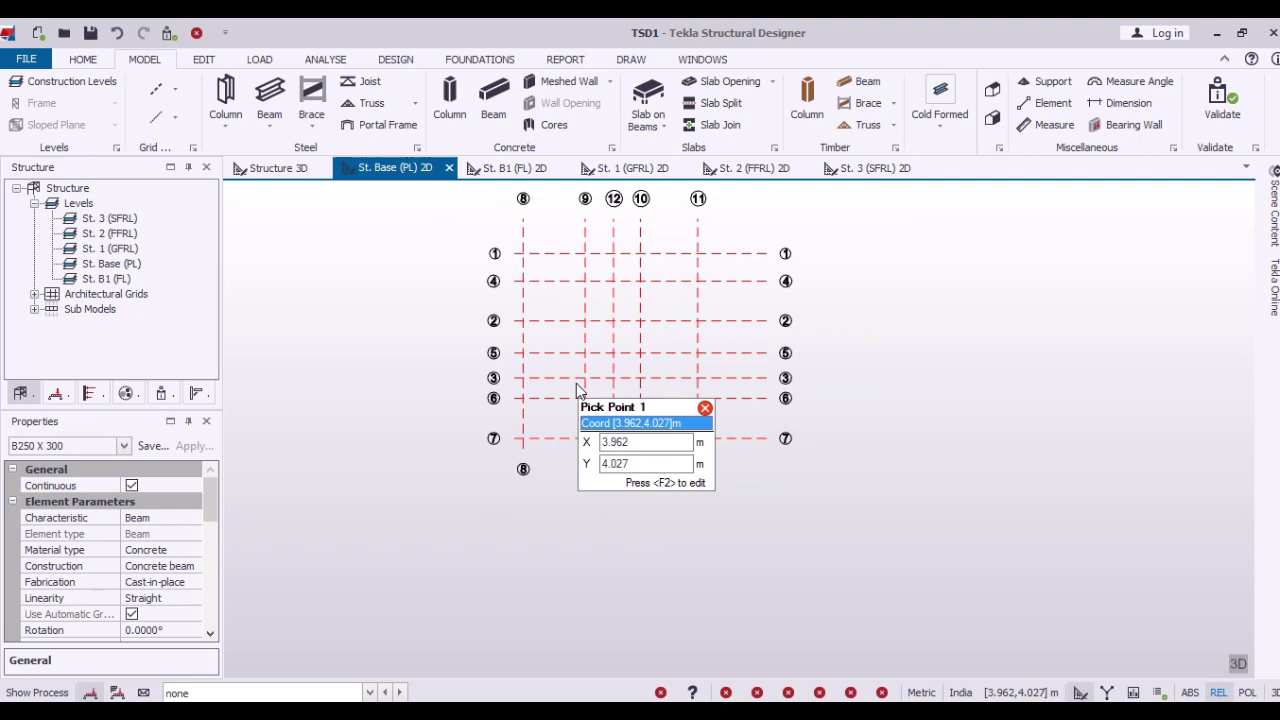
pyautogui.scroll(-1, 576, 383)
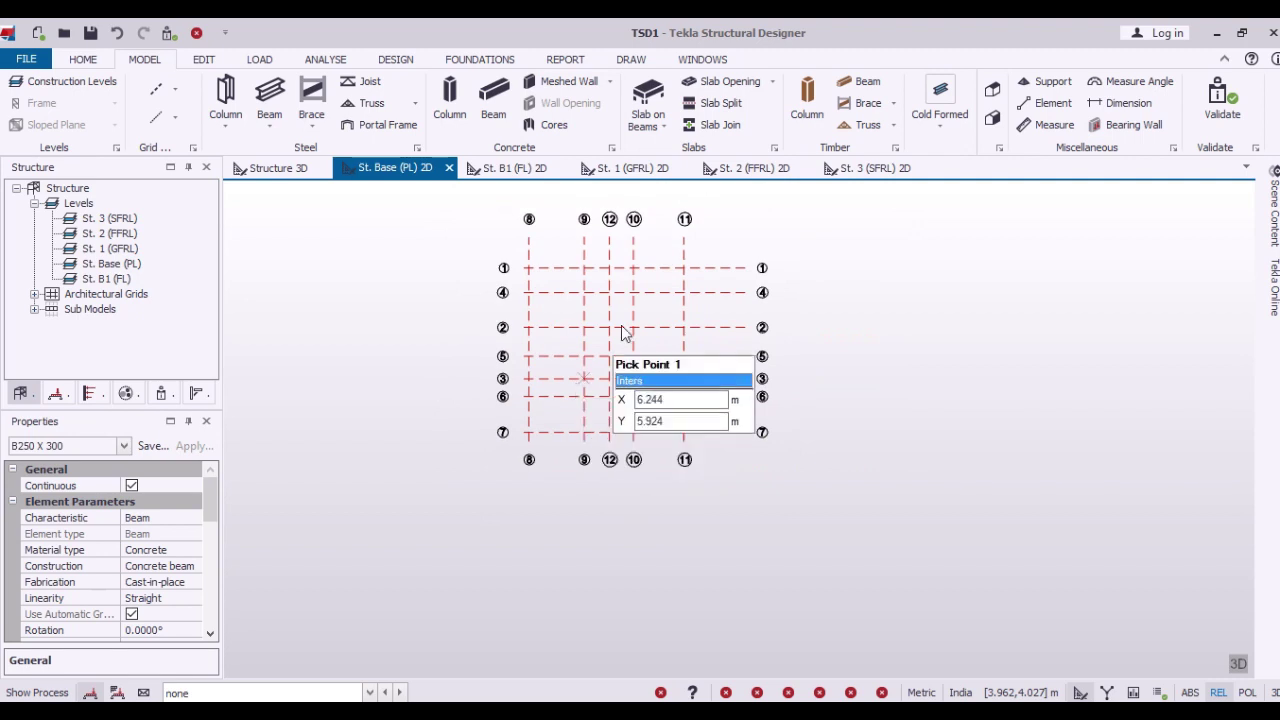
pyautogui.click(280, 170)
pyautogui.click(405, 170)
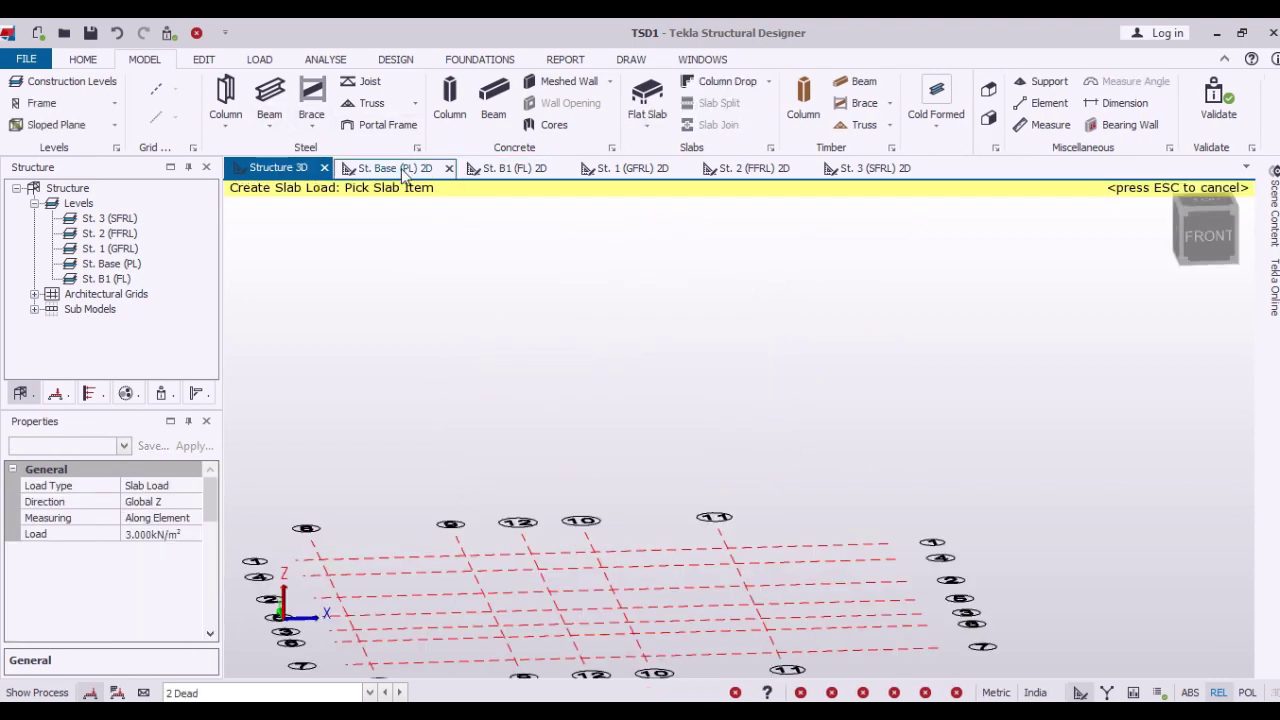
pyautogui.click(512, 170)
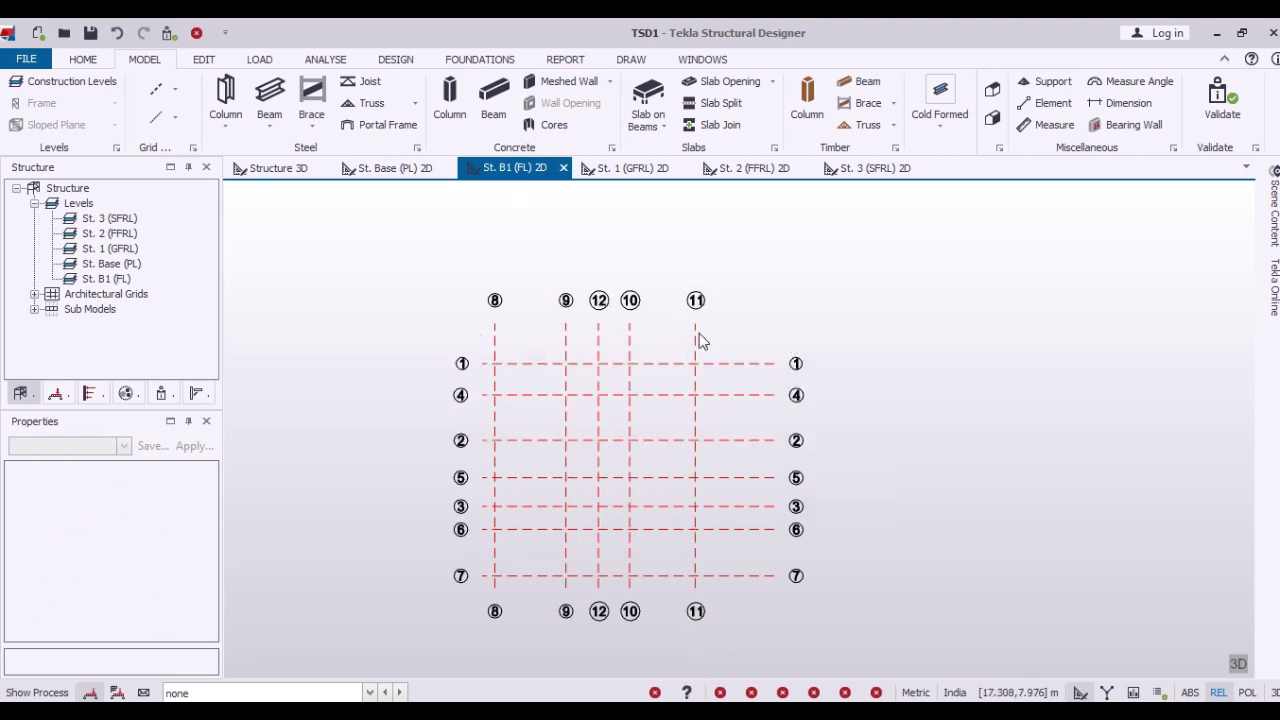
pyautogui.click(397, 170)
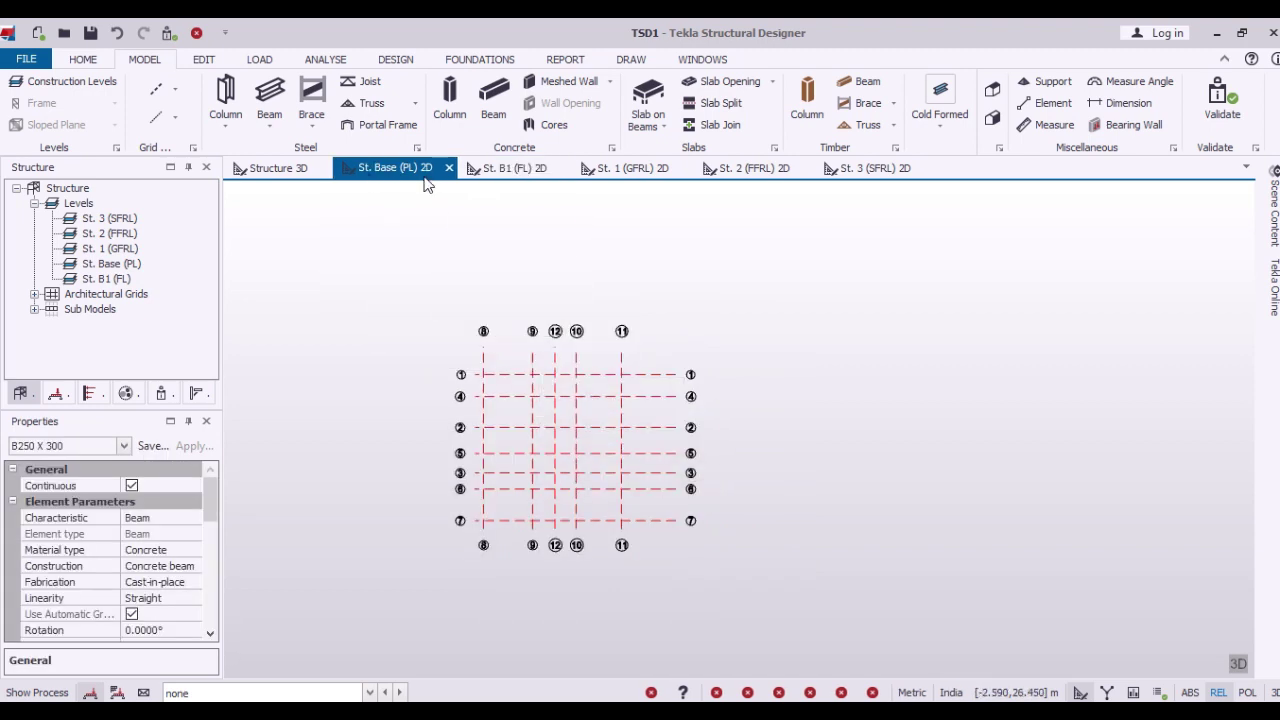
# Import layer 0 of GAURAV SIR MM FILE as a shadow drawing in millimetres.
pyautogui.click(178, 93)
pyautogui.click(241, 248)
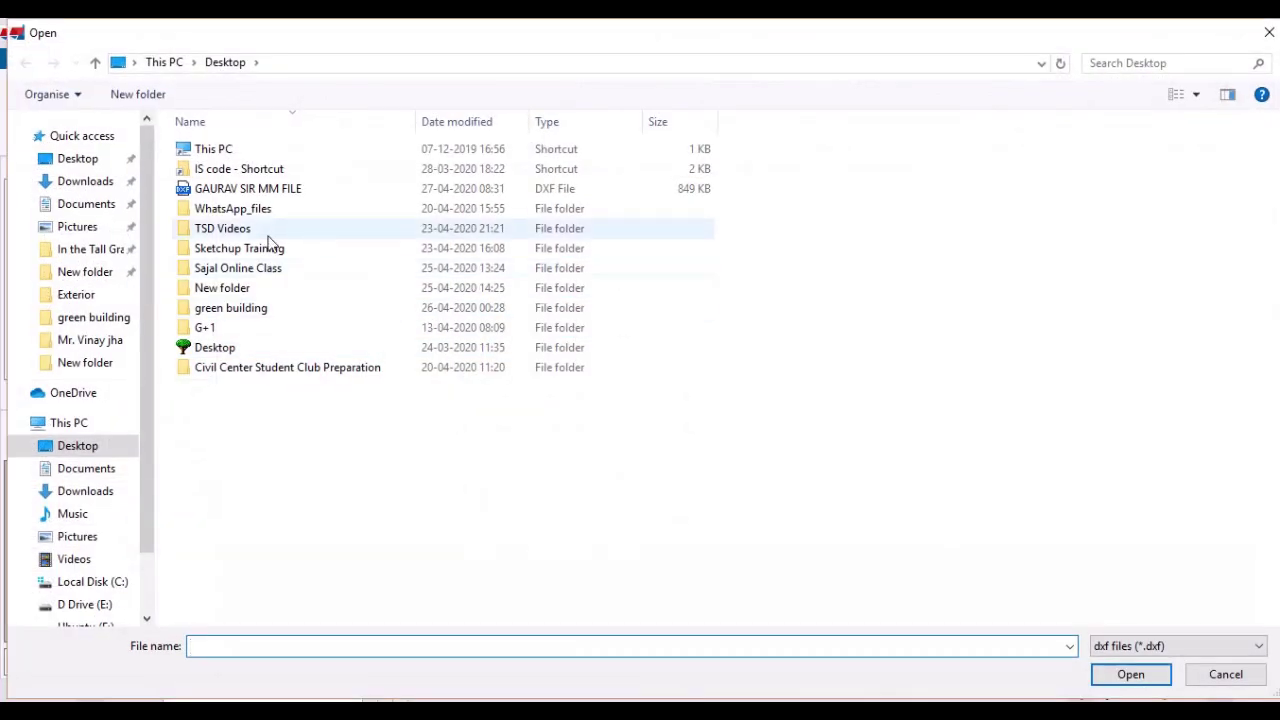
pyautogui.click(245, 189)
pyautogui.click(1110, 678)
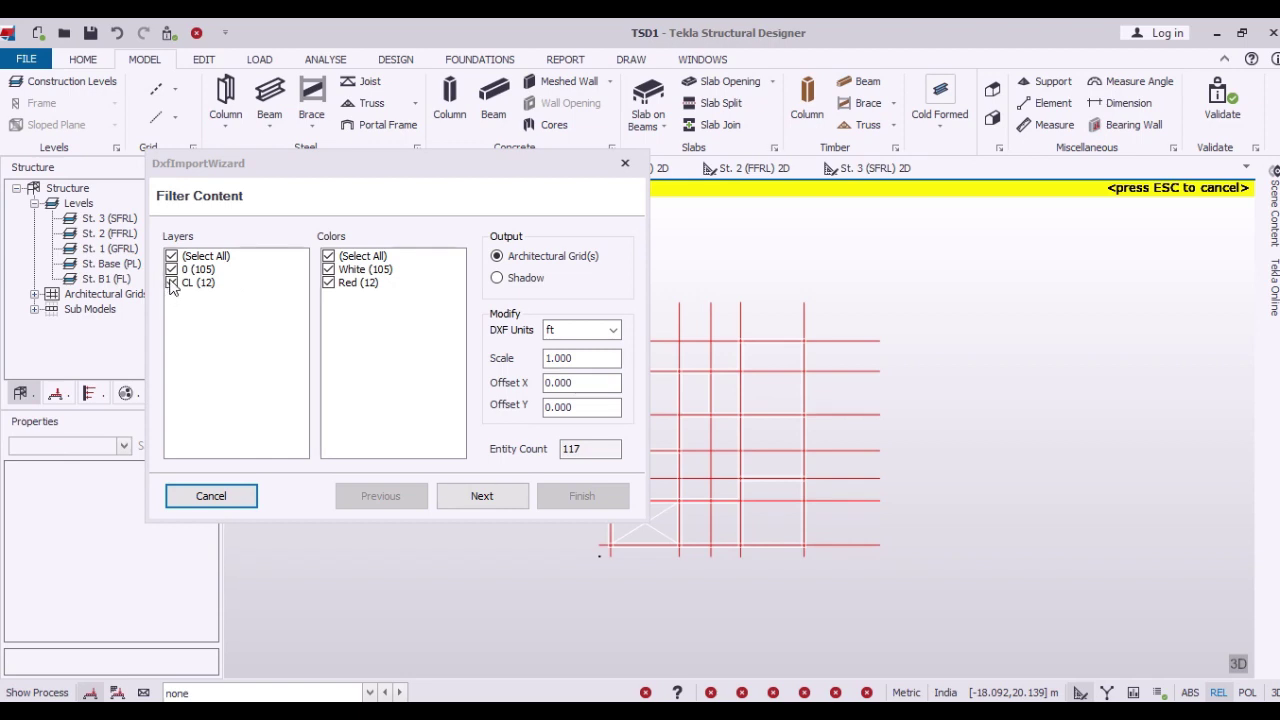
pyautogui.click(171, 283)
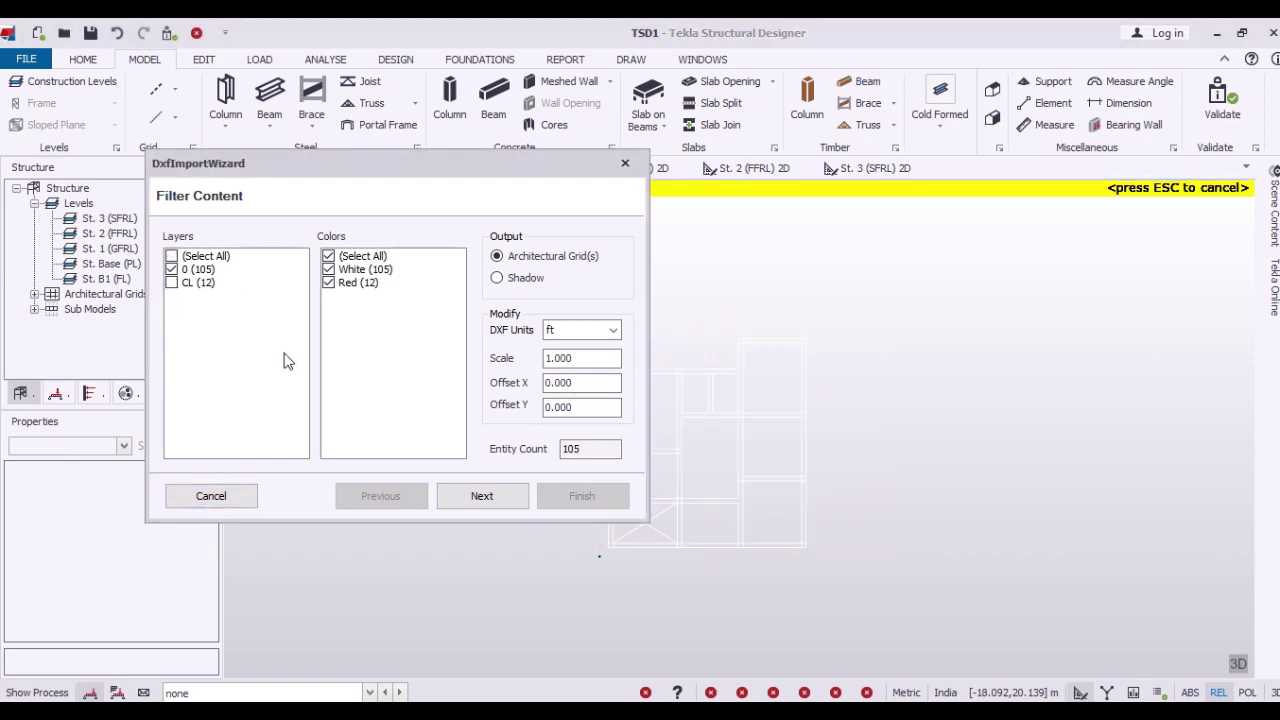
pyautogui.click(497, 278)
pyautogui.click(613, 330)
pyautogui.click(595, 348)
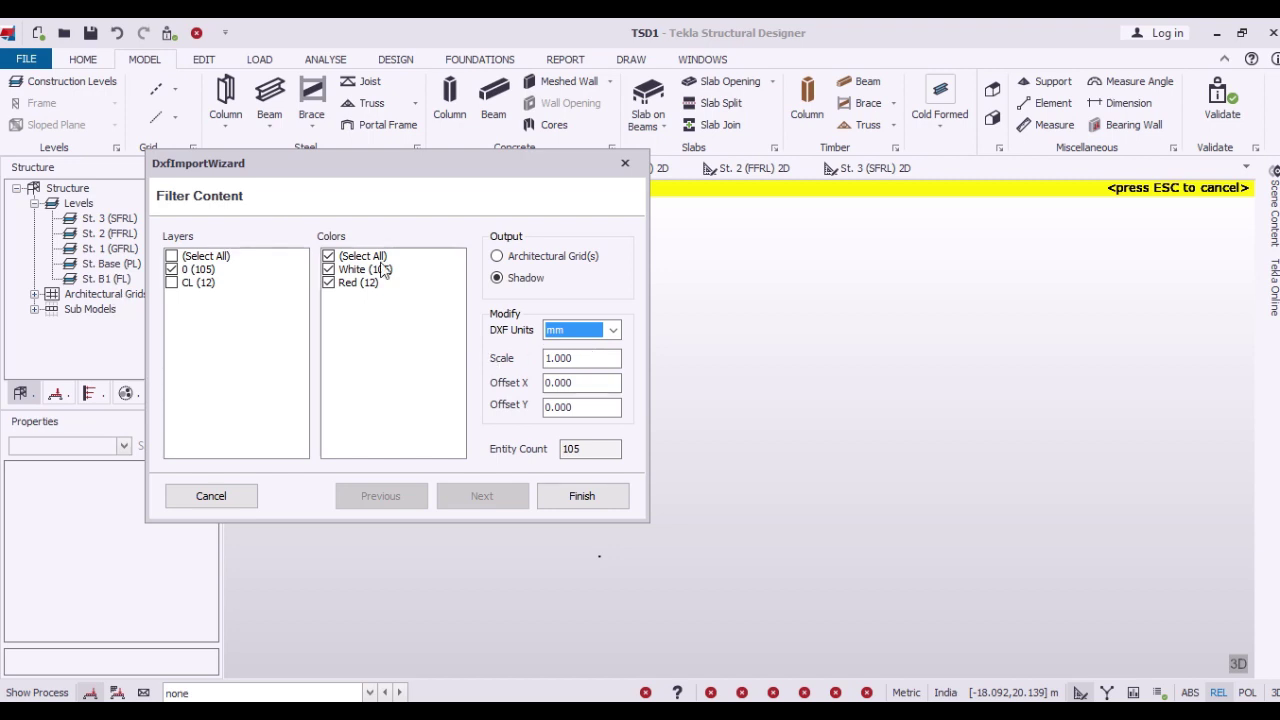
pyautogui.click(590, 498)
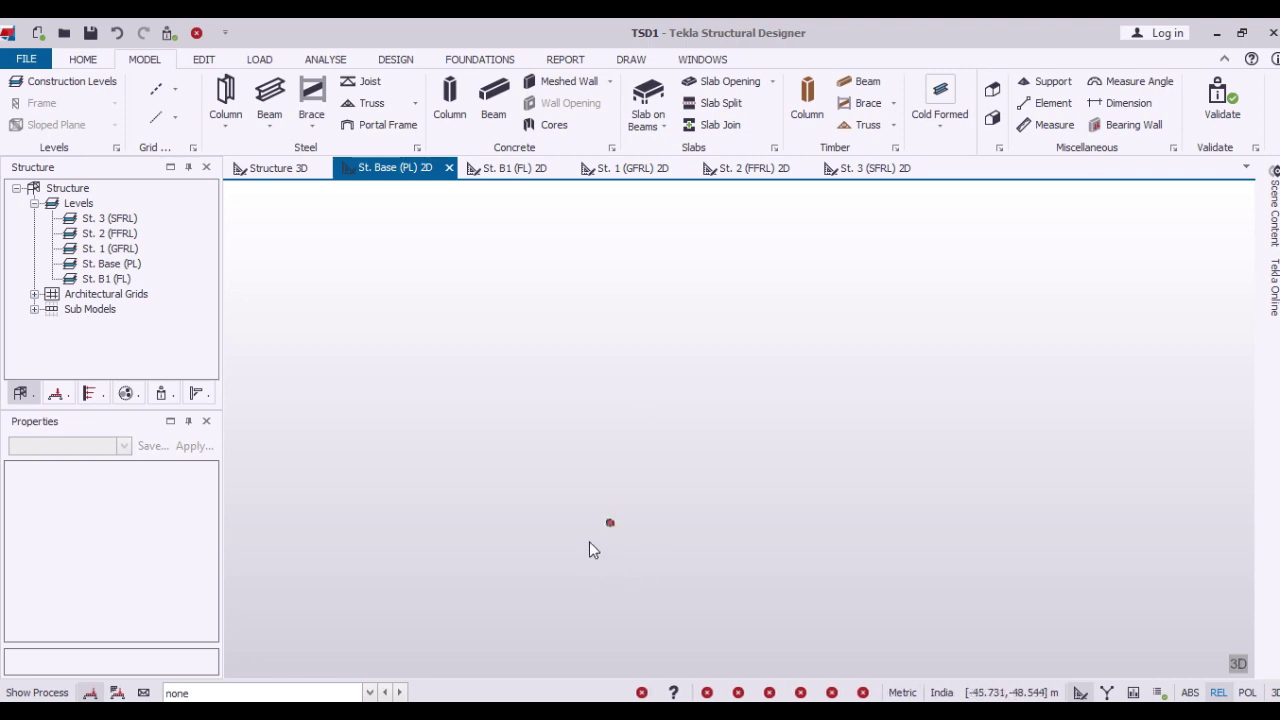
# Zoom and pan the Base plan so the shadow outlines sit centred with the grid.
pyautogui.scroll(3, 590, 541)
pyautogui.scroll(3, 630, 505)
pyautogui.scroll(2, 600, 491)
pyautogui.scroll(1, 470, 500)
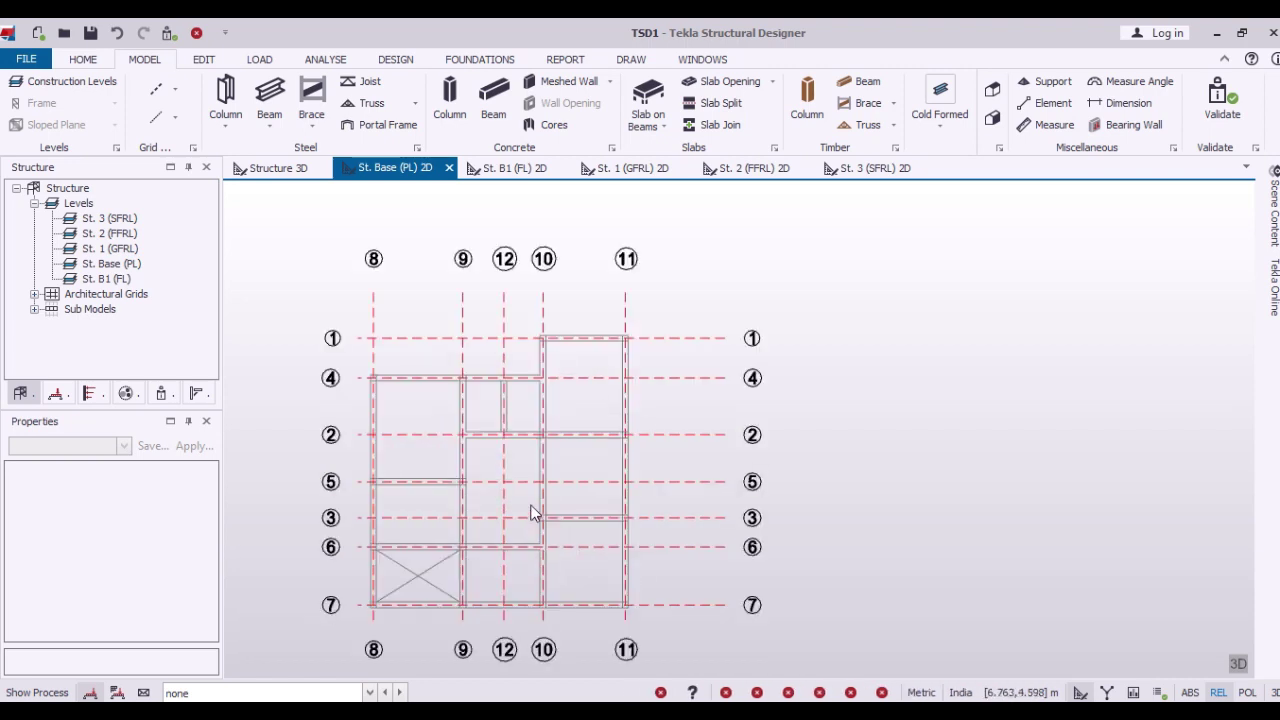
pyautogui.moveTo(535, 510); pyautogui.dragTo(605, 460, button='middle')
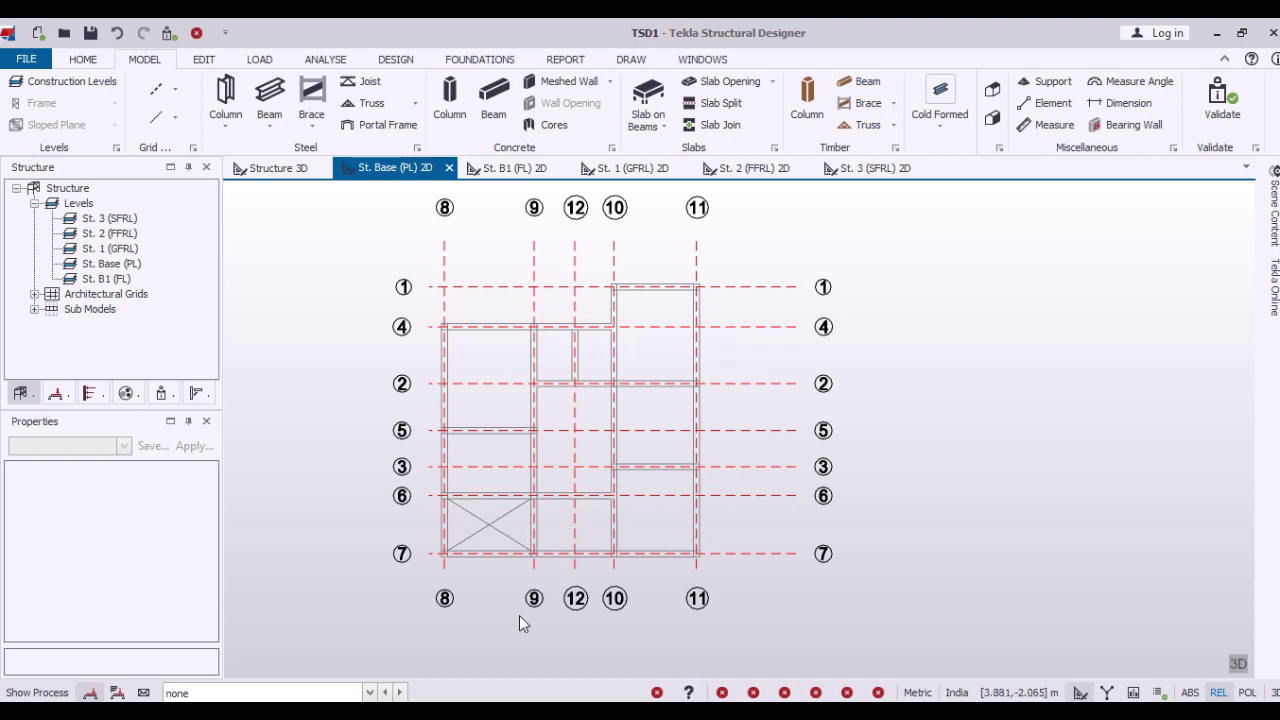
# Start concrete columns with grade M 25, 250x250 section and automatic alignment turned off.
pyautogui.click(450, 95)
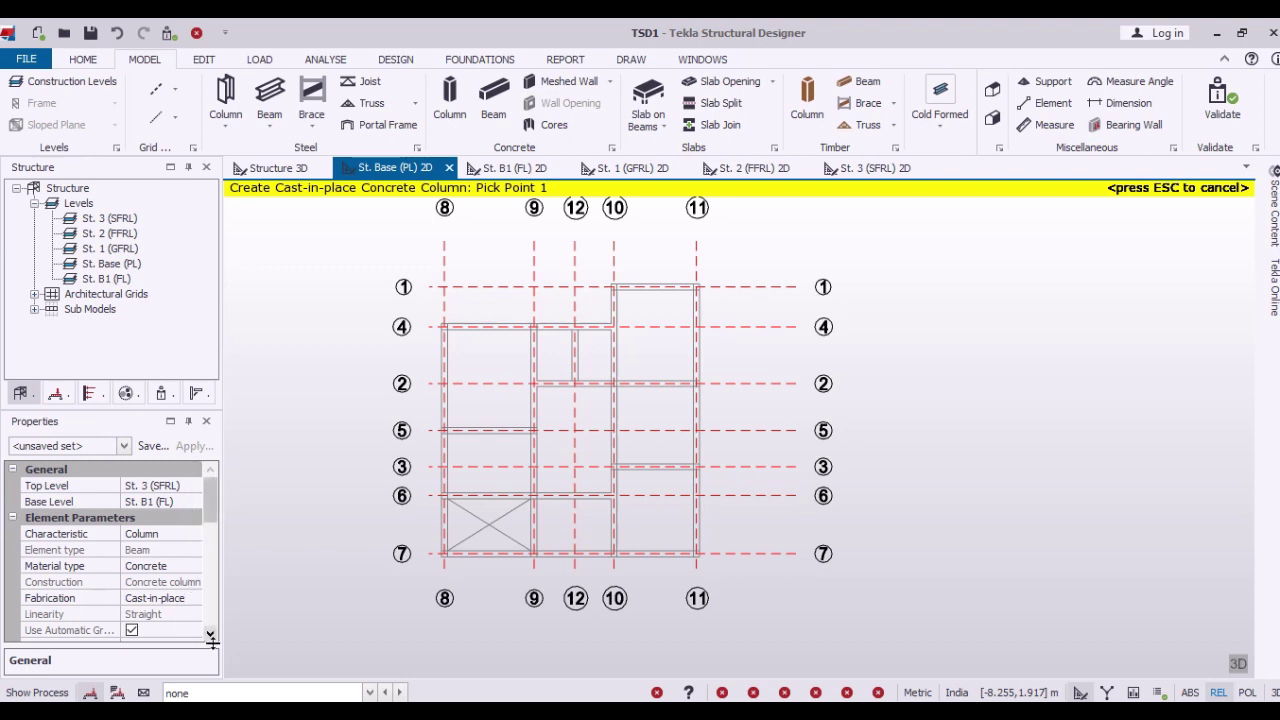
pyautogui.scroll(-1, 208, 636)
pyautogui.scroll(-1, 208, 634)
pyautogui.scroll(-1, 208, 634)
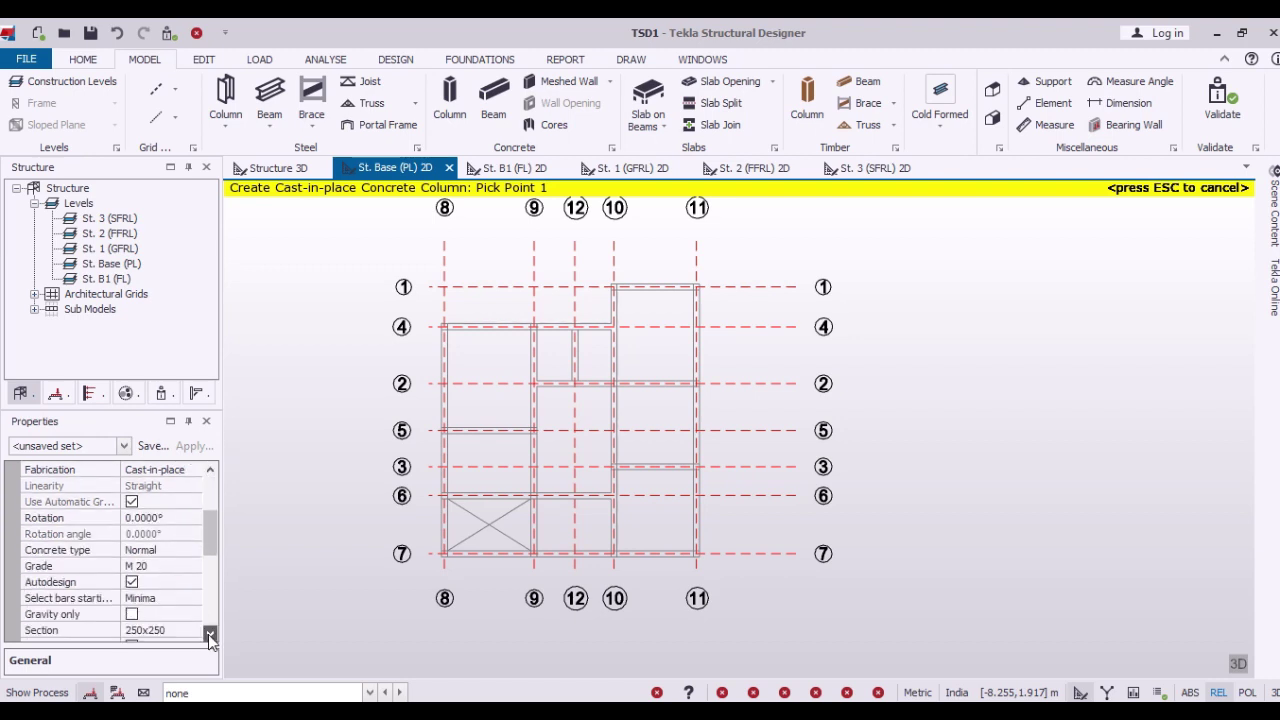
pyautogui.click(146, 567)
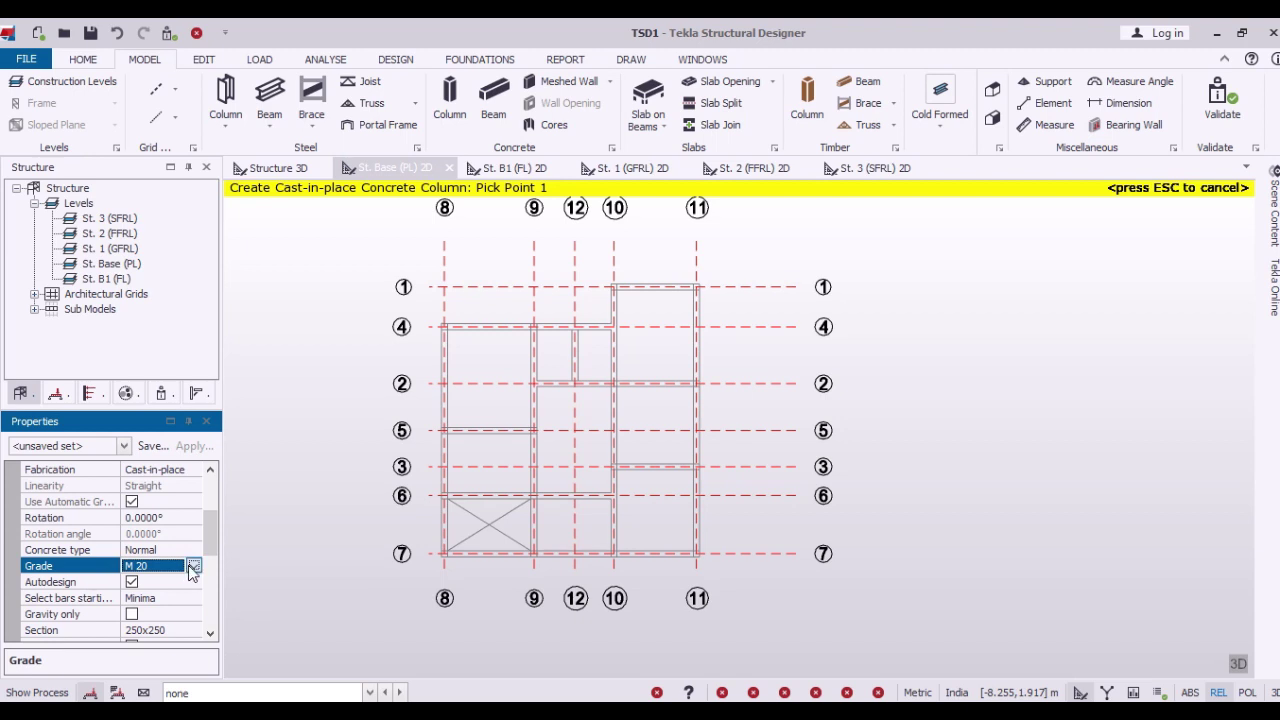
pyautogui.click(193, 566)
pyautogui.click(155, 453)
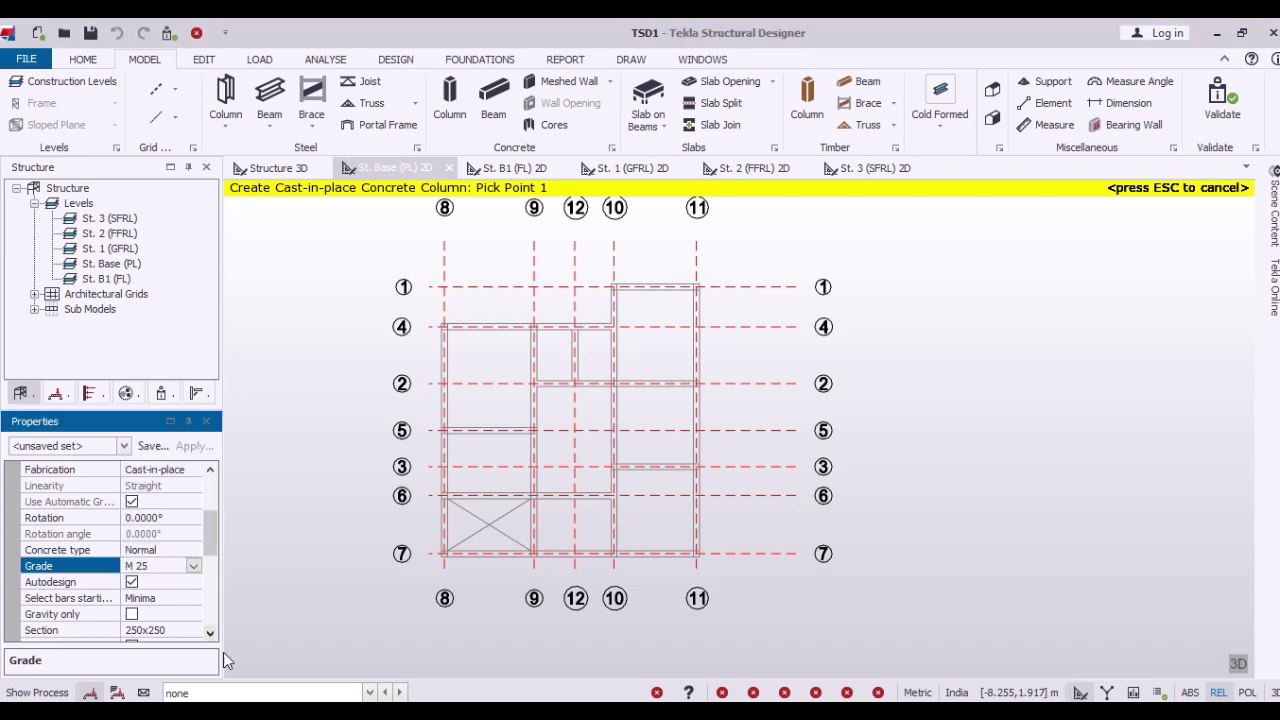
pyautogui.click(185, 632)
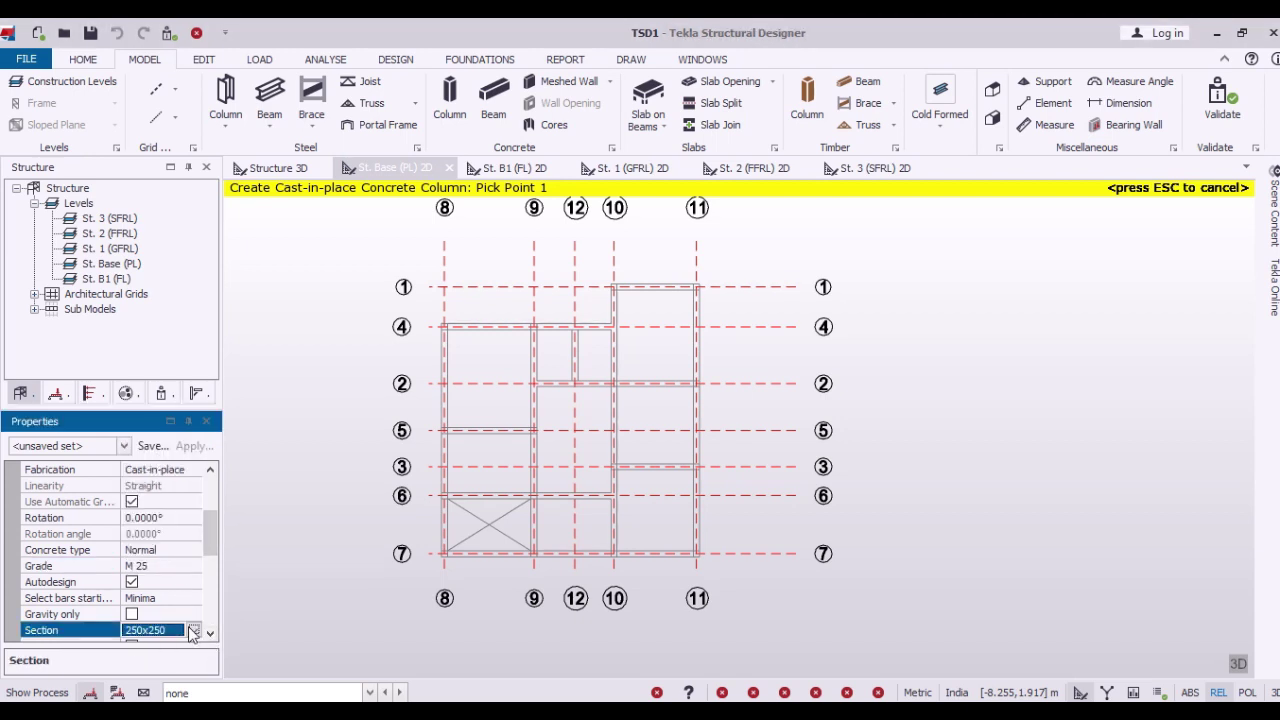
pyautogui.scroll(-1, 211, 634)
pyautogui.scroll(-1, 211, 634)
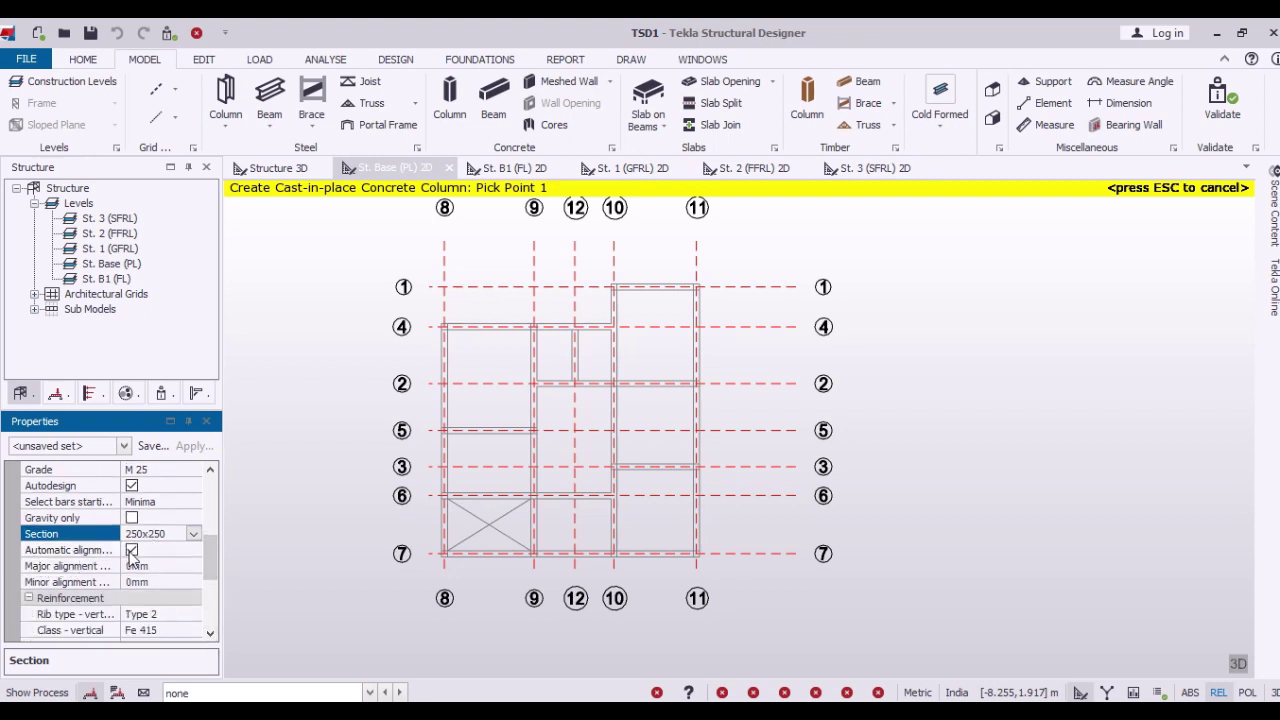
pyautogui.click(131, 551)
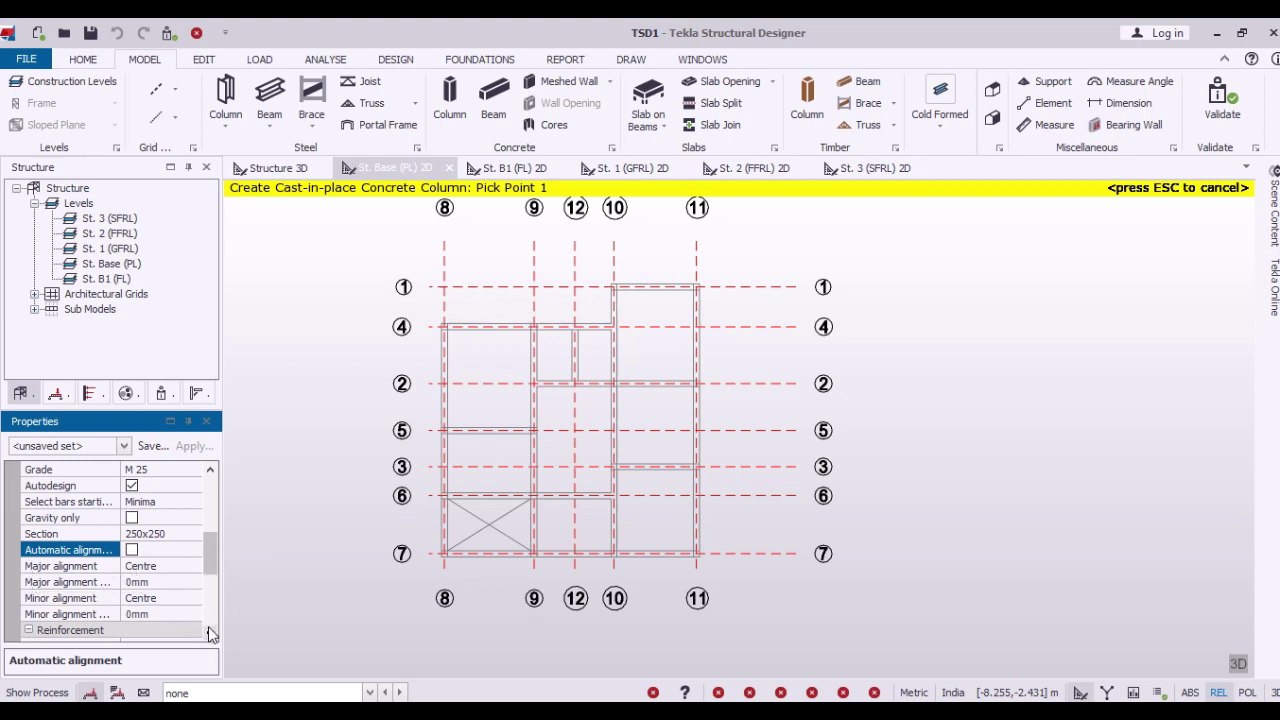
# Set vertical and link reinforcement to Fe 500 and save the column property set as C1.
pyautogui.scroll(-2, 208, 626)
pyautogui.scroll(-2, 208, 626)
pyautogui.click(150, 568)
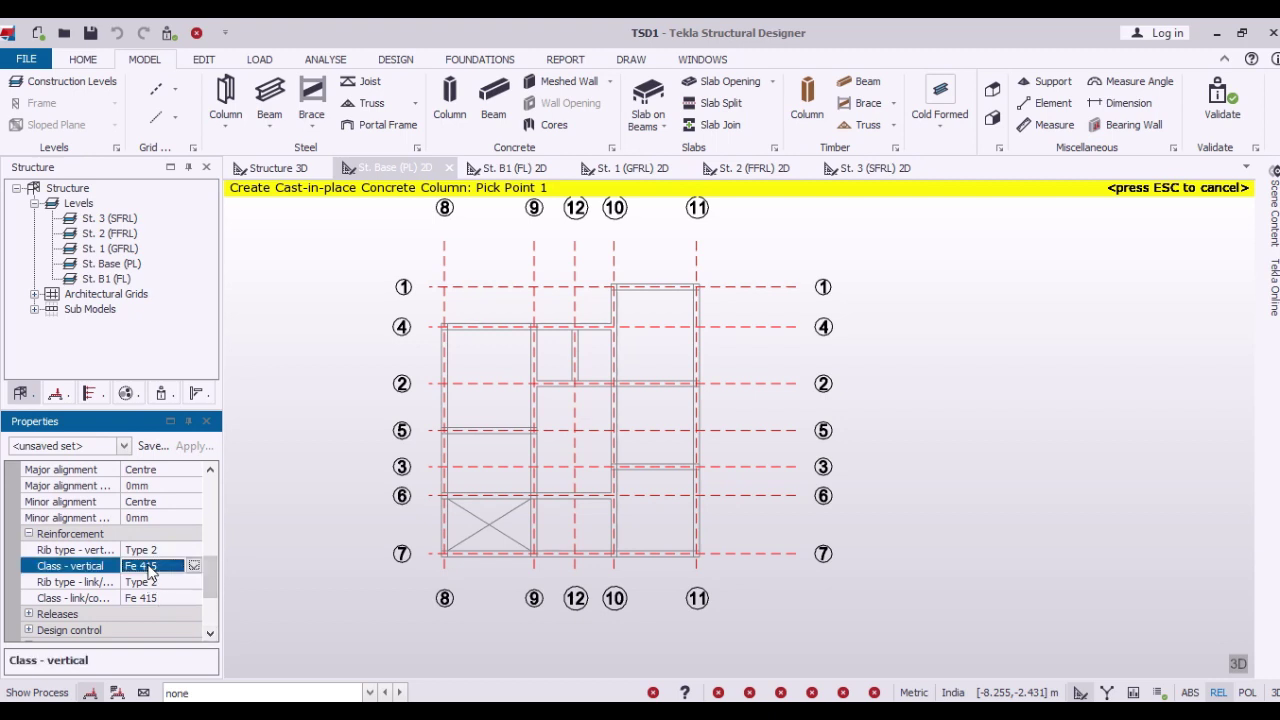
pyautogui.doubleClick(150, 568)
pyautogui.click(181, 603)
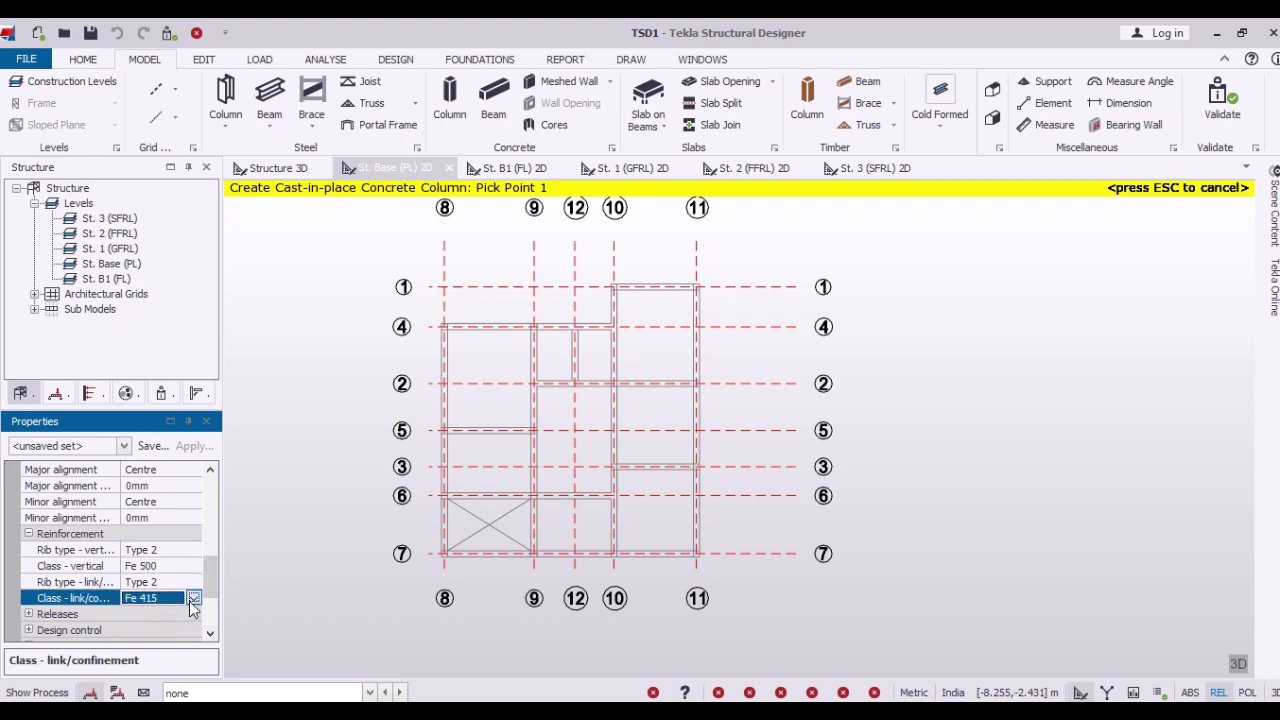
pyautogui.click(193, 598)
pyautogui.click(152, 614)
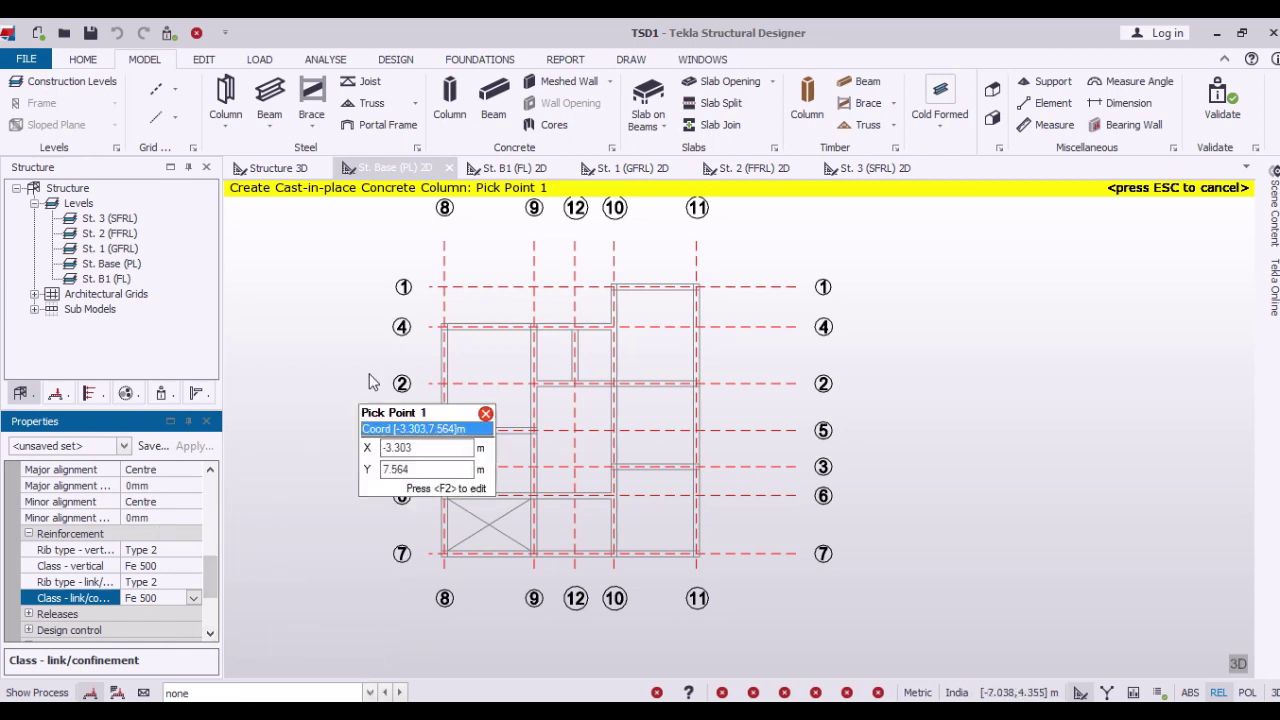
pyautogui.click(153, 446)
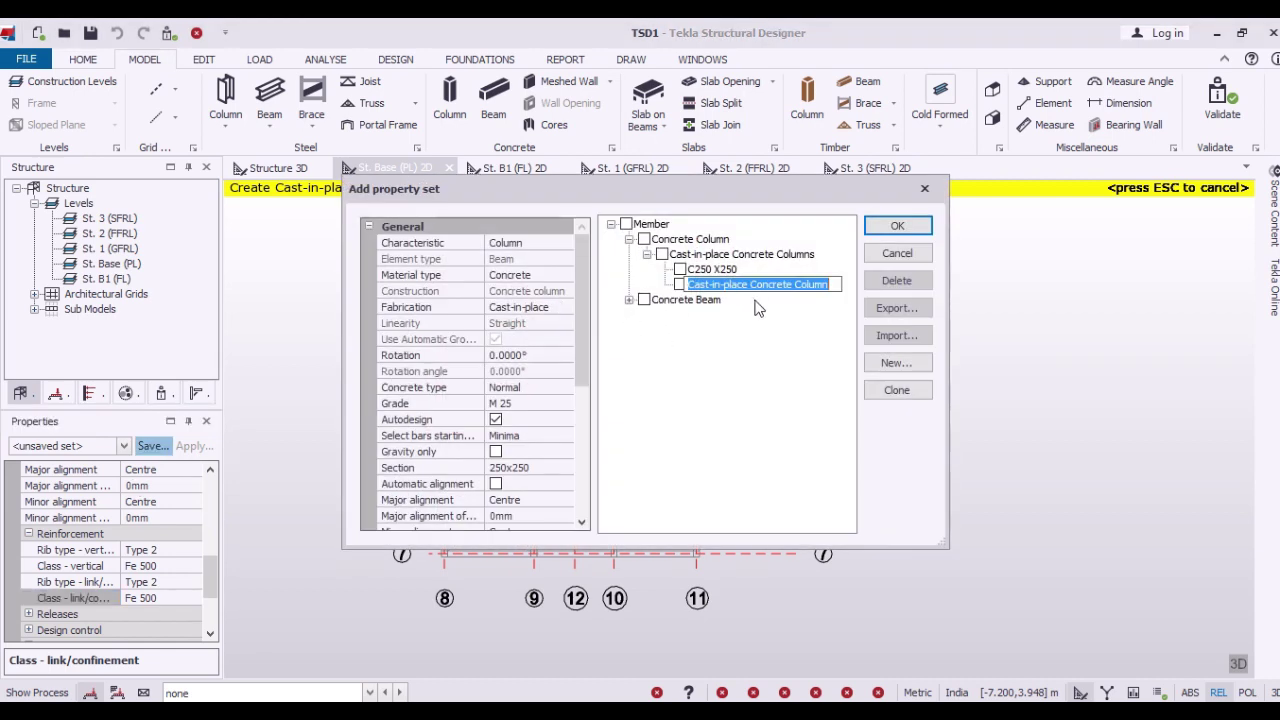
pyautogui.write('C1')
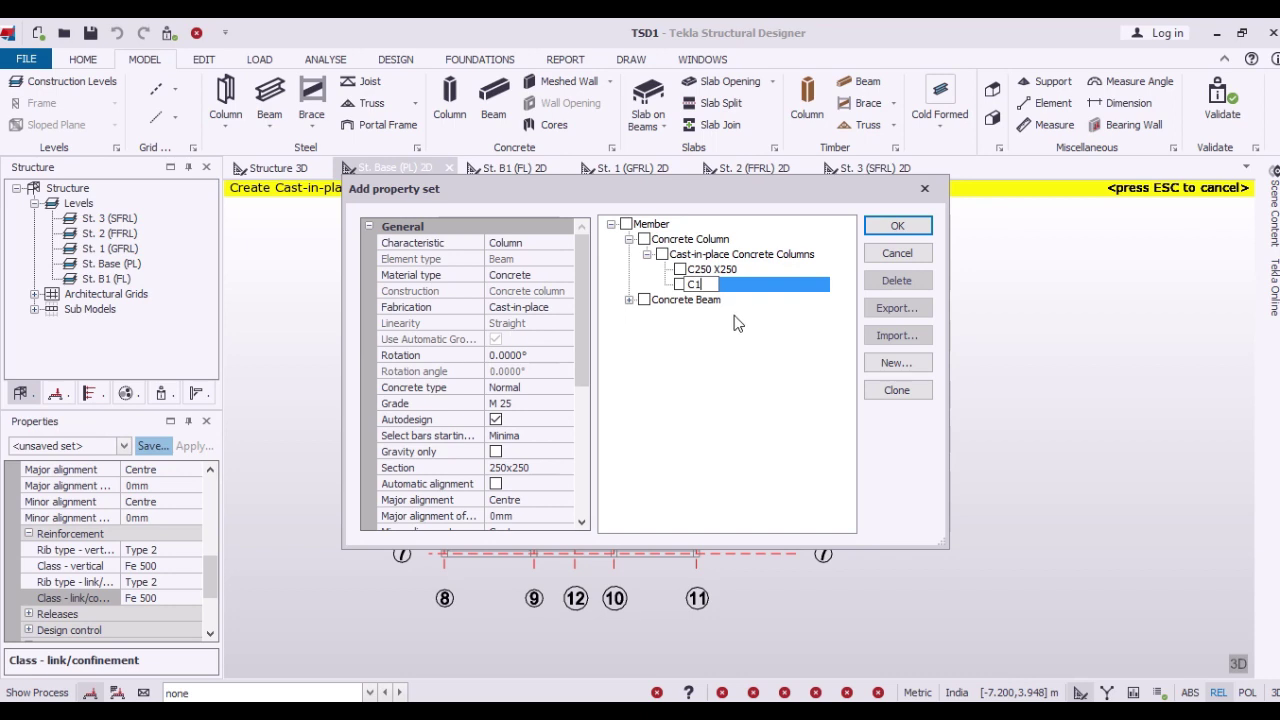
pyautogui.click(897, 226)
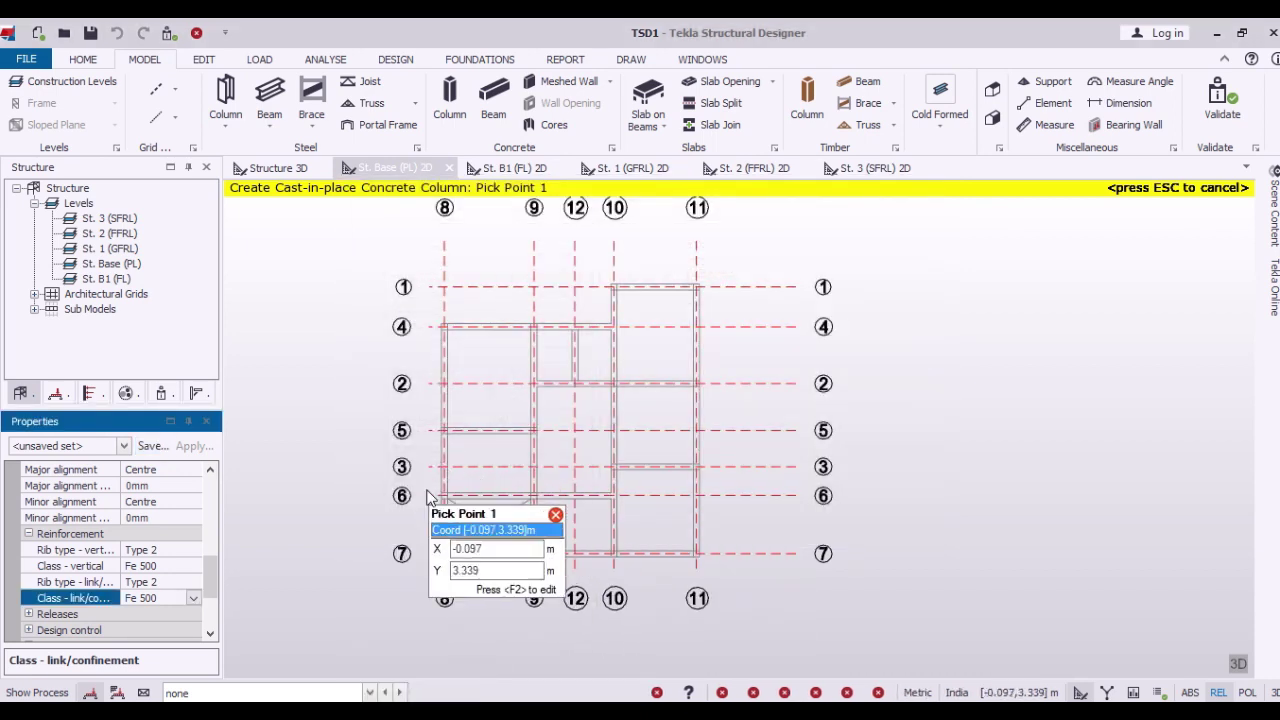
# Place columns at grid intersections 8/6 and 9/6, then check the St. B1 plan.
pyautogui.click(456, 511)
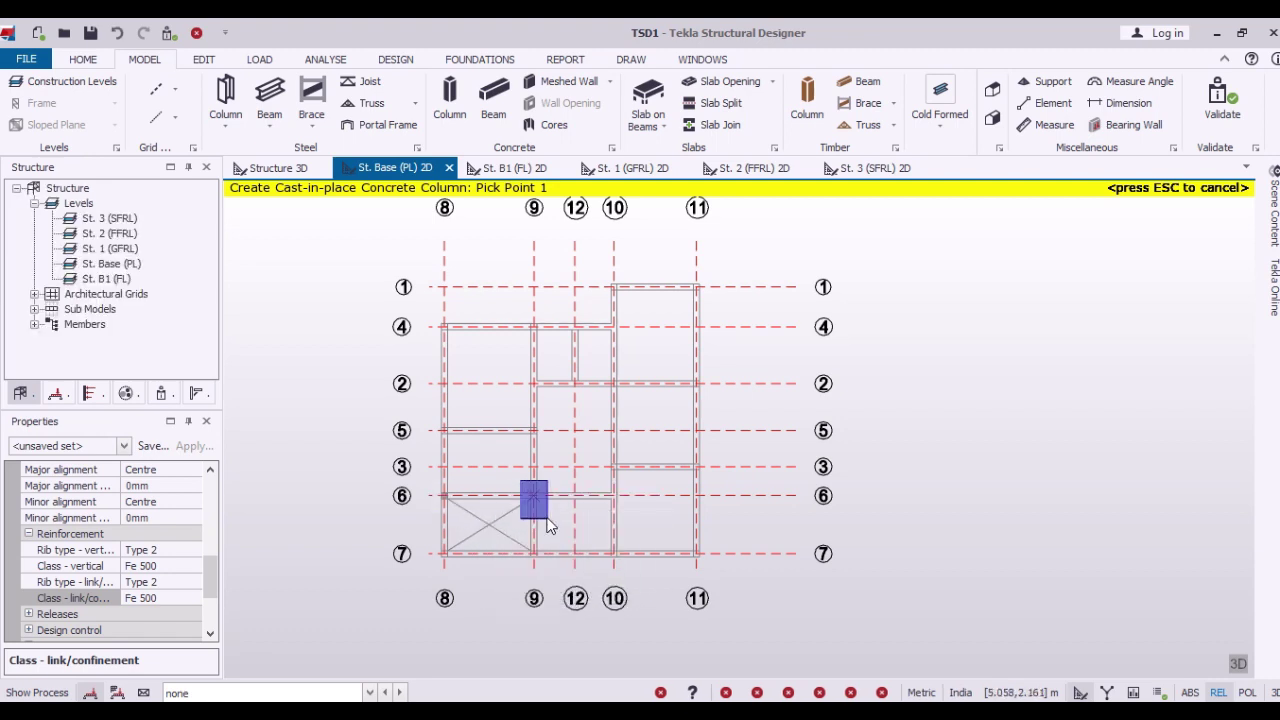
pyautogui.click(546, 519)
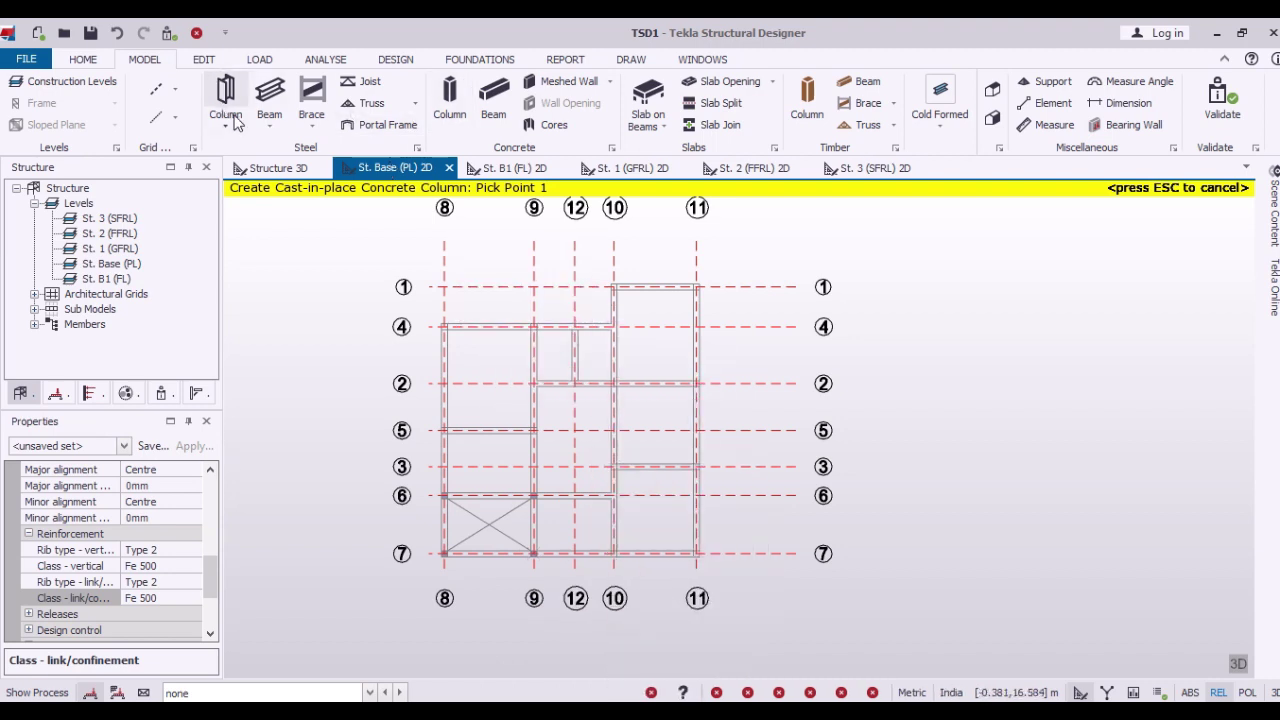
pyautogui.click(508, 170)
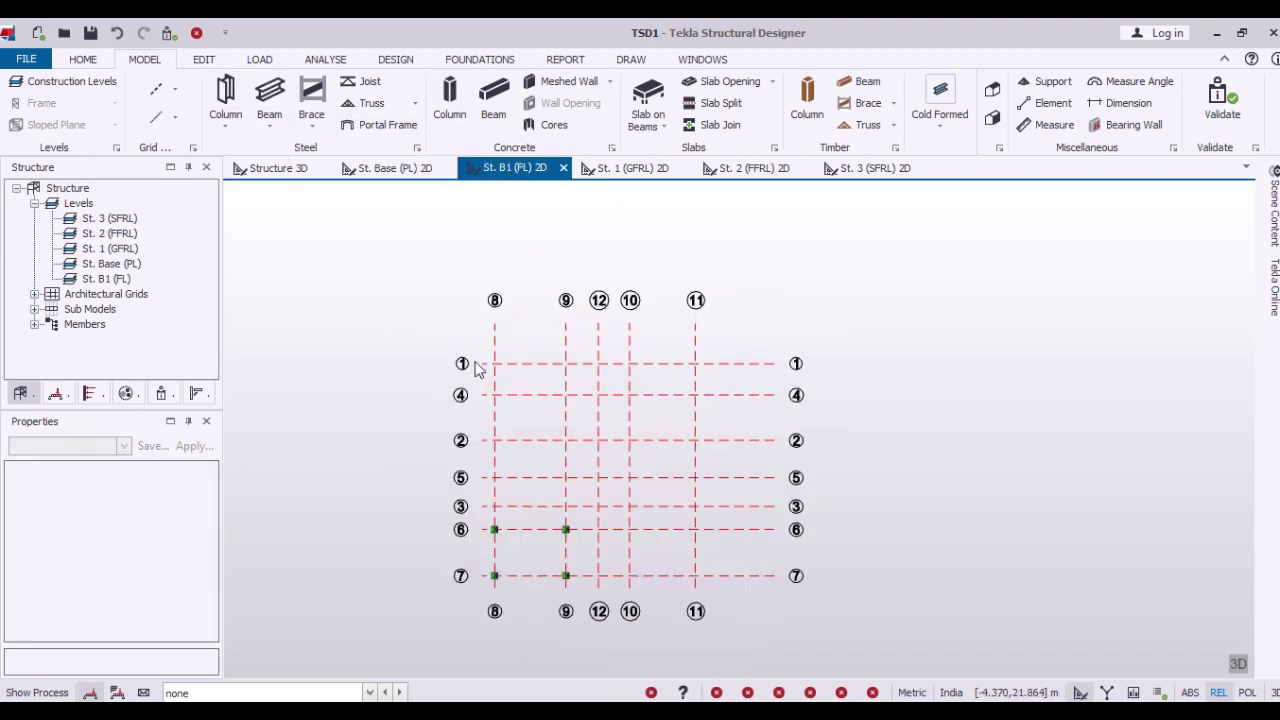
pyautogui.scroll(3, 580, 543)
pyautogui.scroll(2, 580, 543)
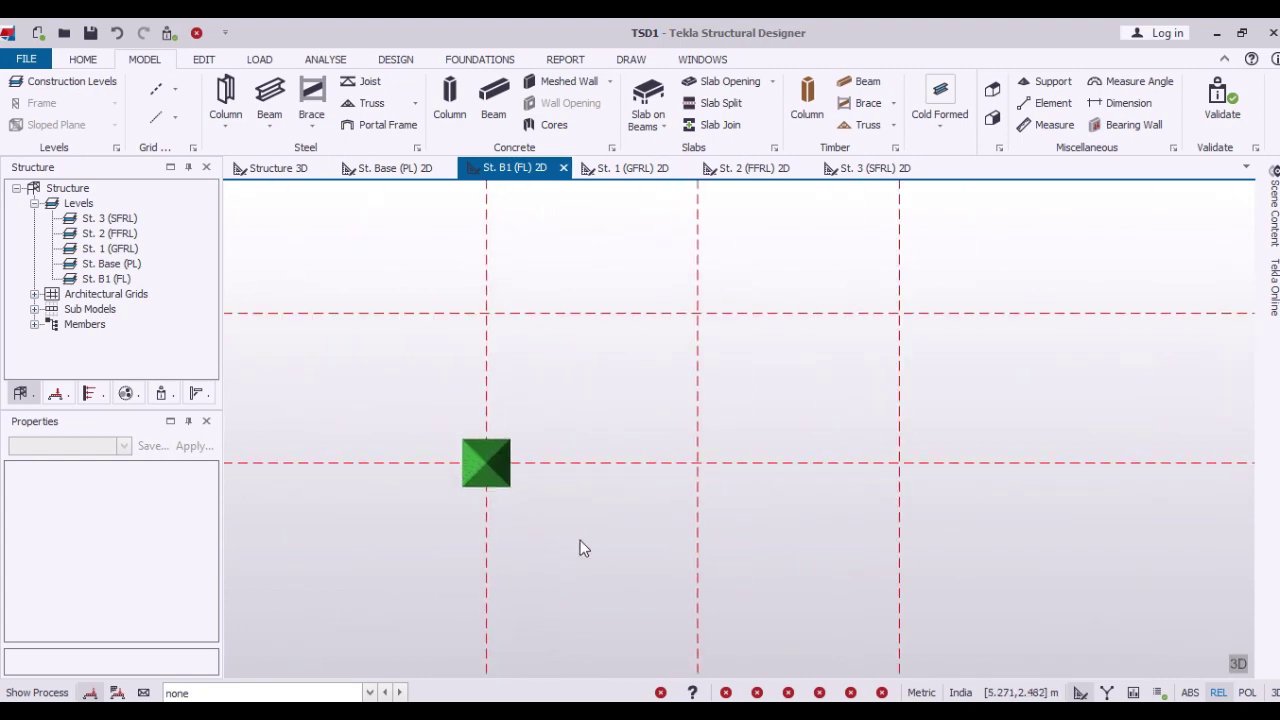
pyautogui.scroll(-2, 558, 520)
pyautogui.scroll(-2, 558, 520)
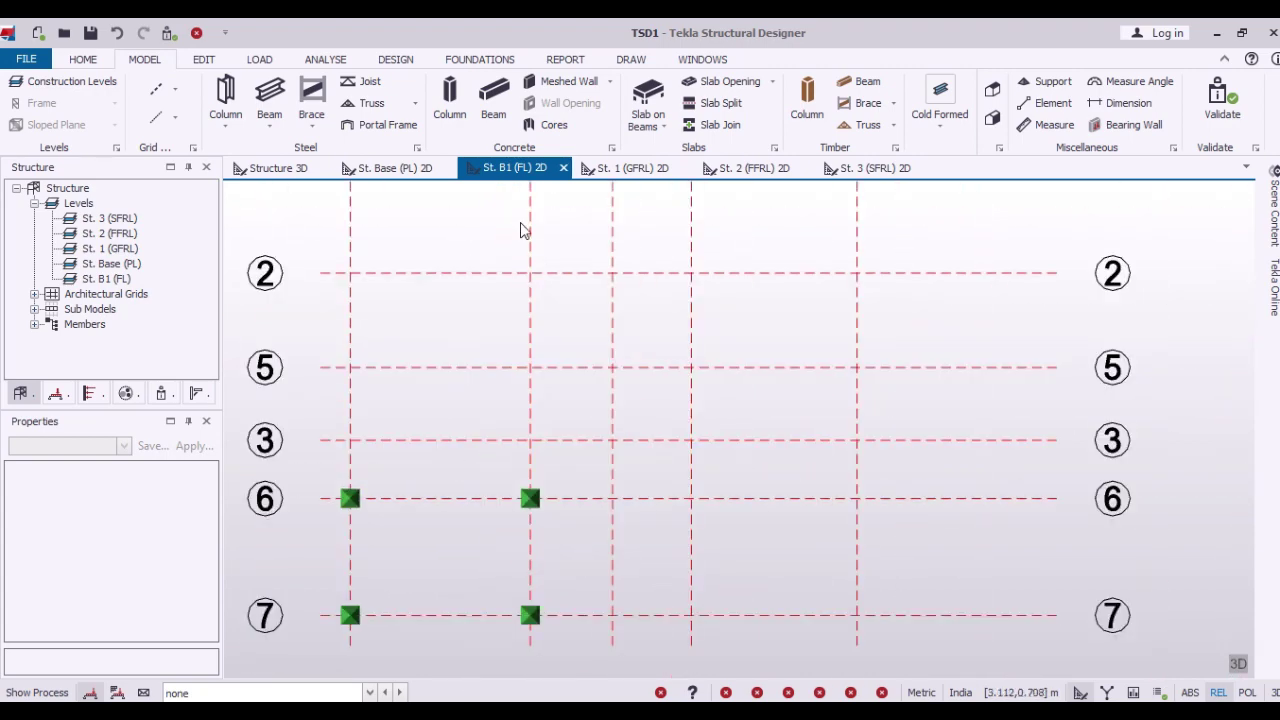
pyautogui.click(392, 170)
# Orbit the 3D view to inspect the columns, then return to the St. Base (PL) plan.
pyautogui.click(270, 170)
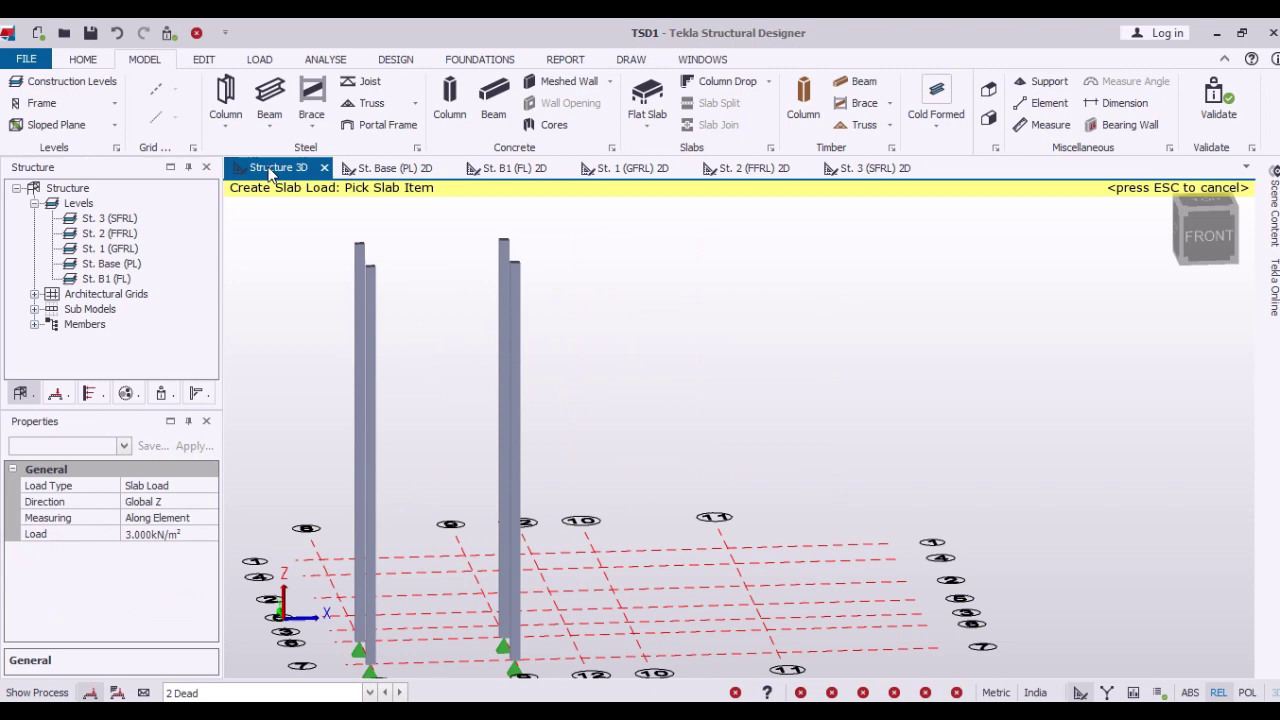
pyautogui.moveTo(279, 447)
pyautogui.keyDown('shift'); pyautogui.mouseDown(button='middle')
pyautogui.moveTo(951, 431)
pyautogui.moveTo(814, 500)
pyautogui.moveTo(443, 500)
pyautogui.moveTo(343, 429)
pyautogui.moveTo(378, 476)
pyautogui.moveTo(675, 514)
pyautogui.moveTo(660, 551)
pyautogui.moveTo(916, 524)
pyautogui.moveTo(656, 554)
pyautogui.moveTo(903, 553)
pyautogui.moveTo(666, 586)
pyautogui.moveTo(712, 574)
pyautogui.mouseUp(button='middle'); pyautogui.keyUp('shift')
pyautogui.moveTo(392, 168)
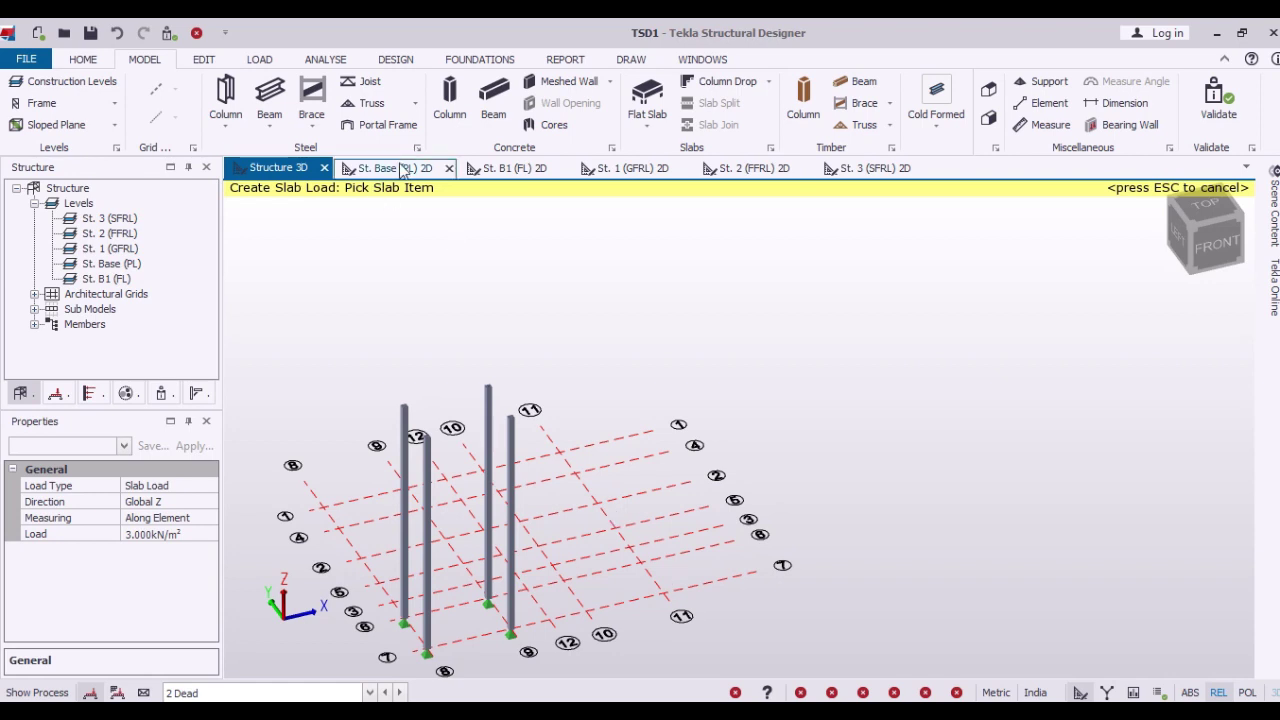
pyautogui.click(527, 170)
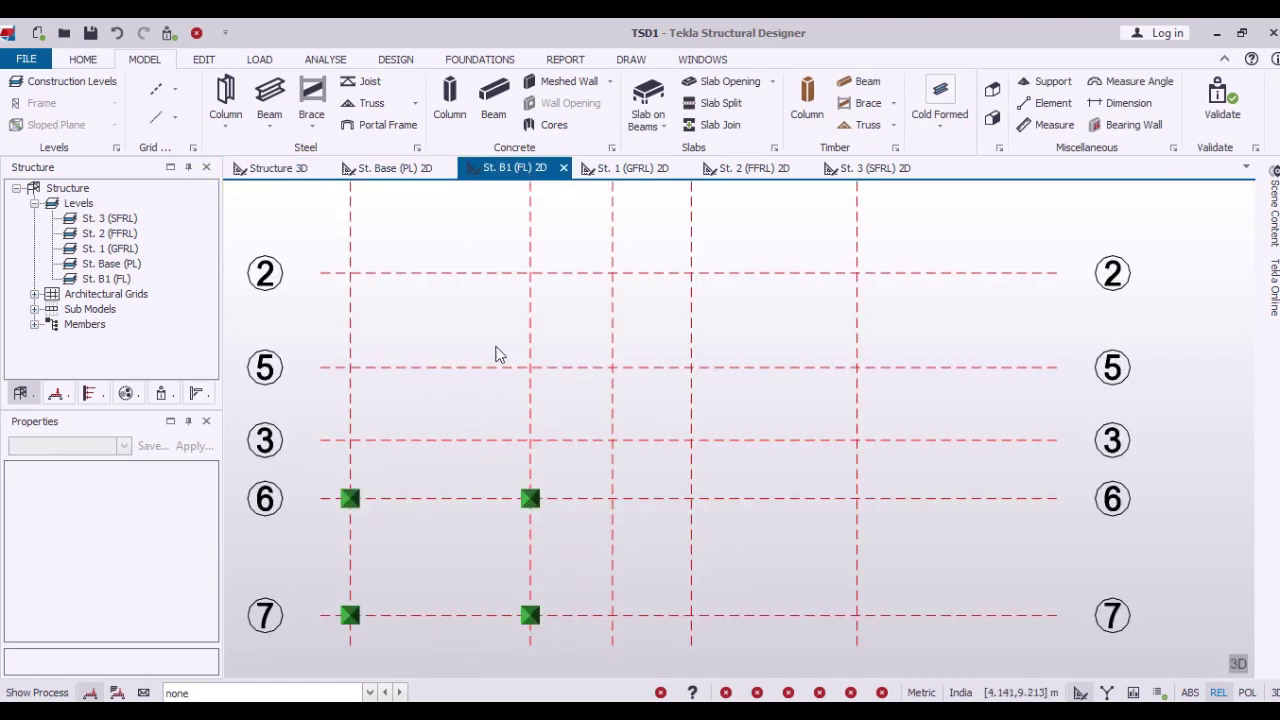
pyautogui.click(395, 170)
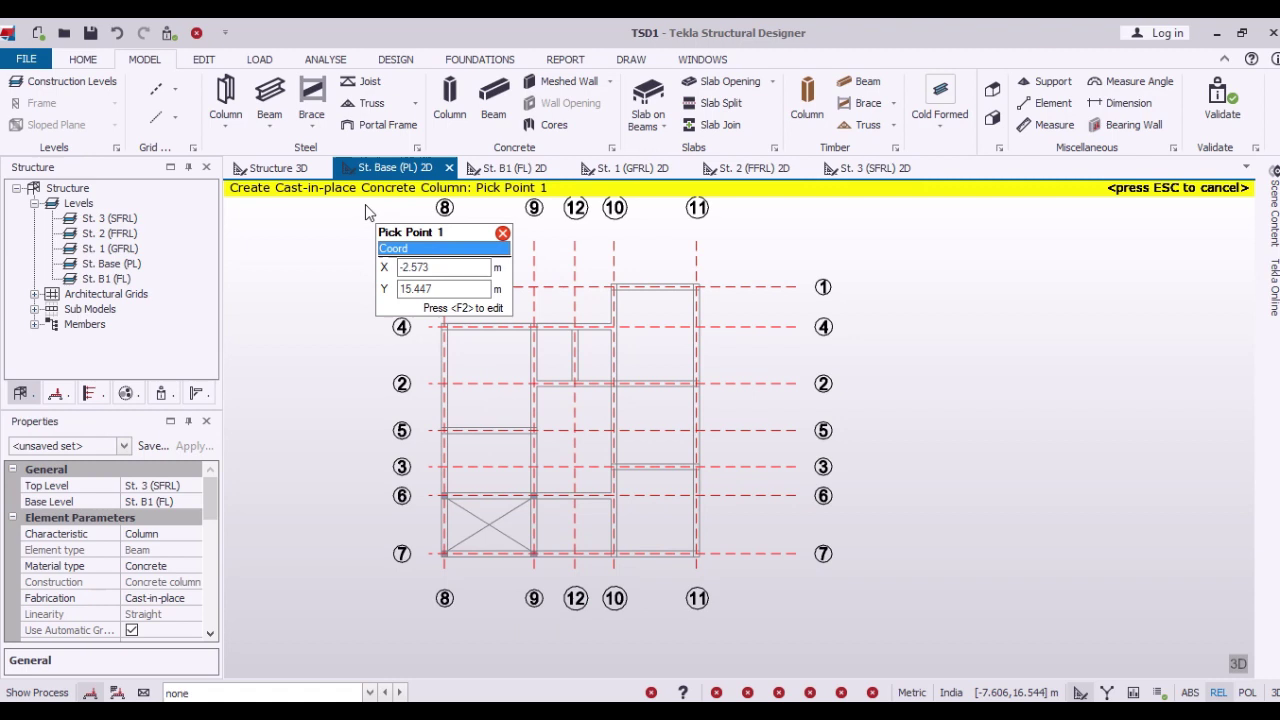
# Start cast-in-place concrete beams with grade M 25 and a 250x300 section.
pyautogui.click(496, 118)
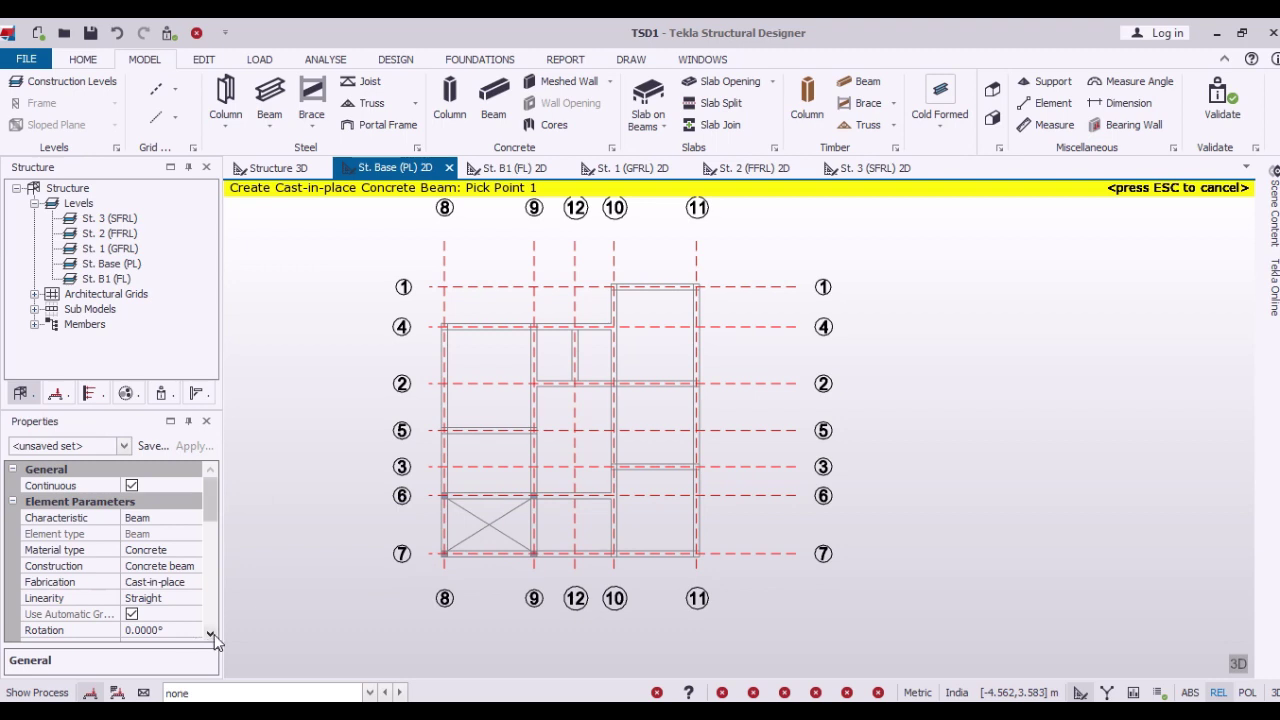
pyautogui.scroll(-3, 214, 637)
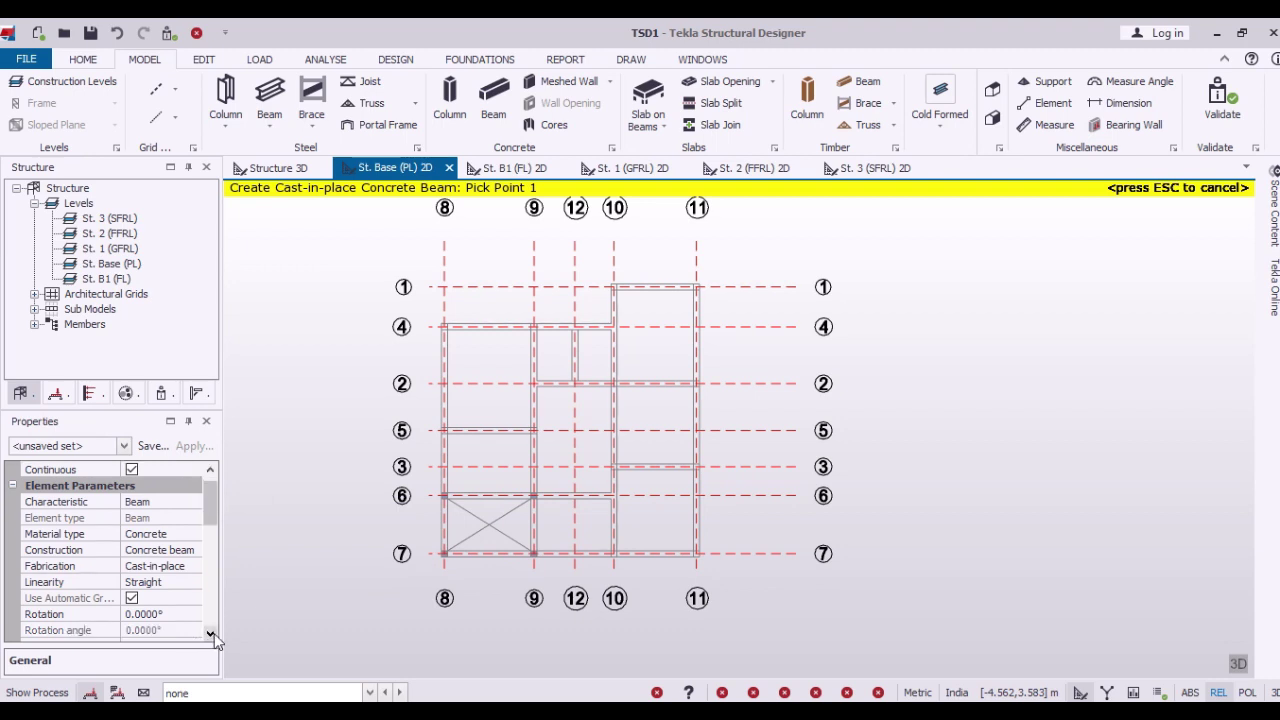
pyautogui.scroll(-3, 214, 637)
pyautogui.scroll(-2, 214, 637)
pyautogui.scroll(-1, 200, 615)
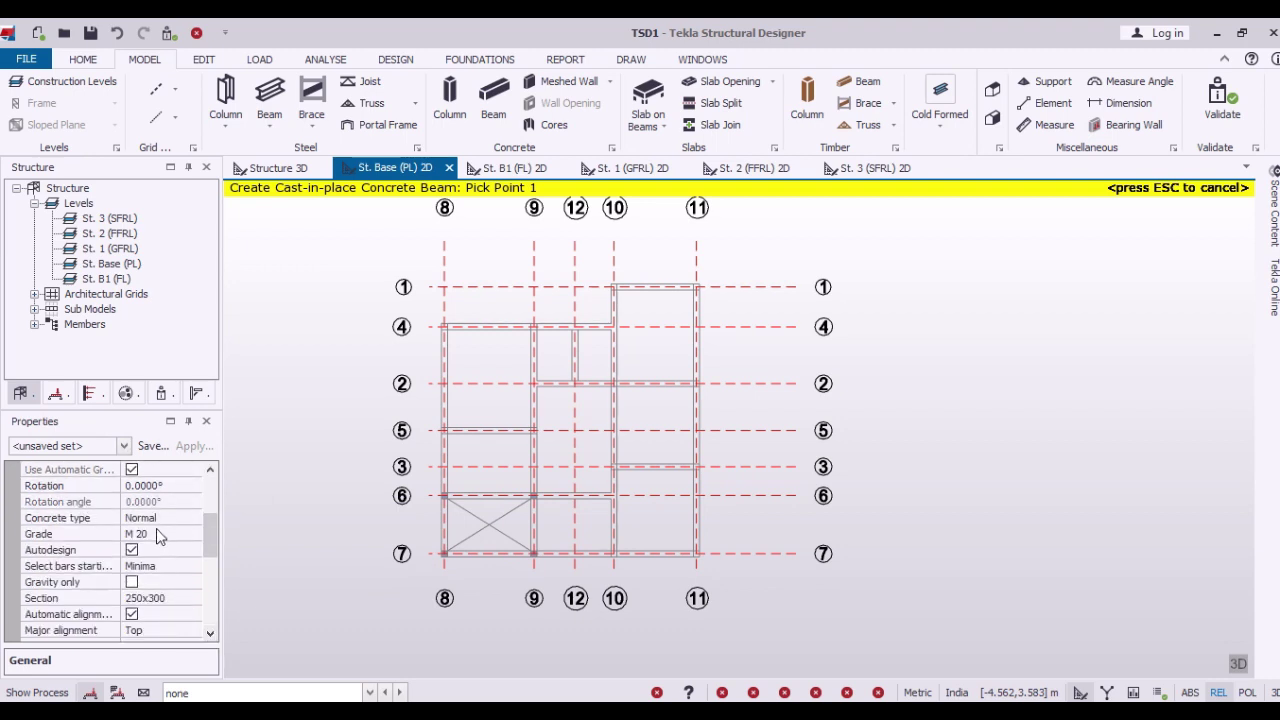
pyautogui.click(156, 533)
pyautogui.click(187, 603)
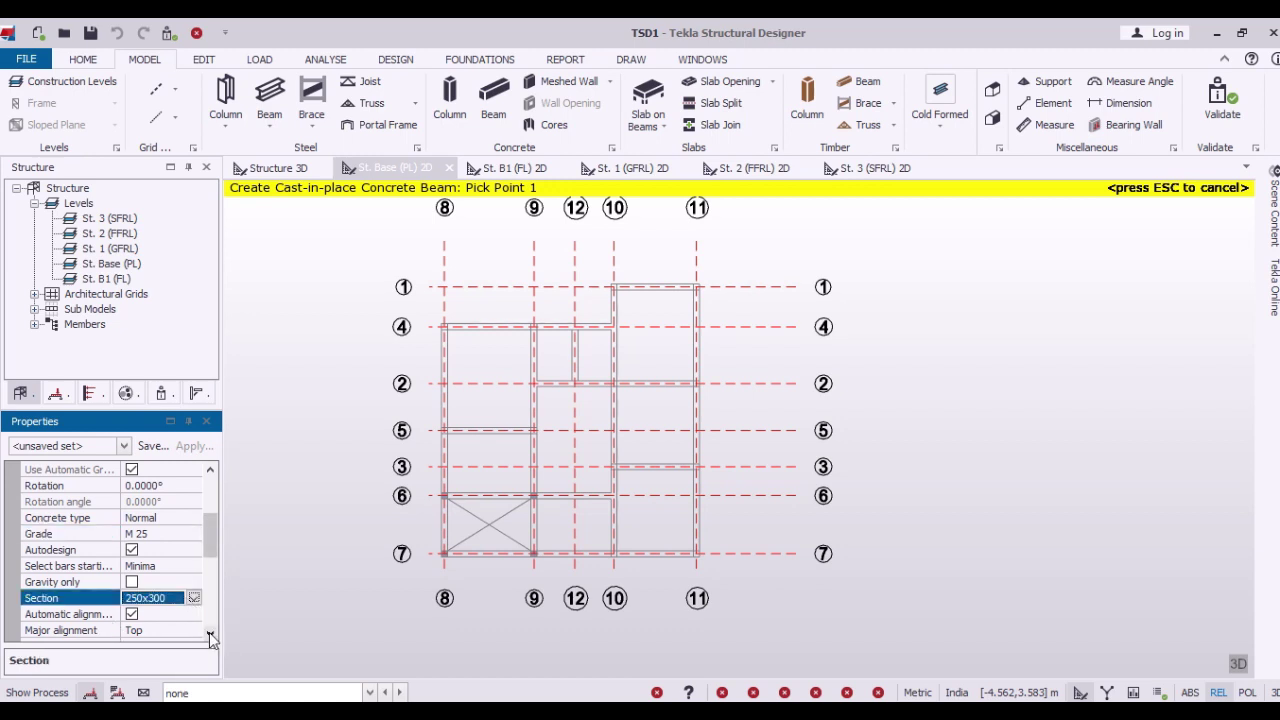
# Set longitudinal and link reinforcement to Fe 500 and save the beam set as B1 250x300.
pyautogui.scroll(-1, 209, 630)
pyautogui.scroll(-1, 209, 630)
pyautogui.scroll(-1, 209, 630)
pyautogui.scroll(-1, 180, 610)
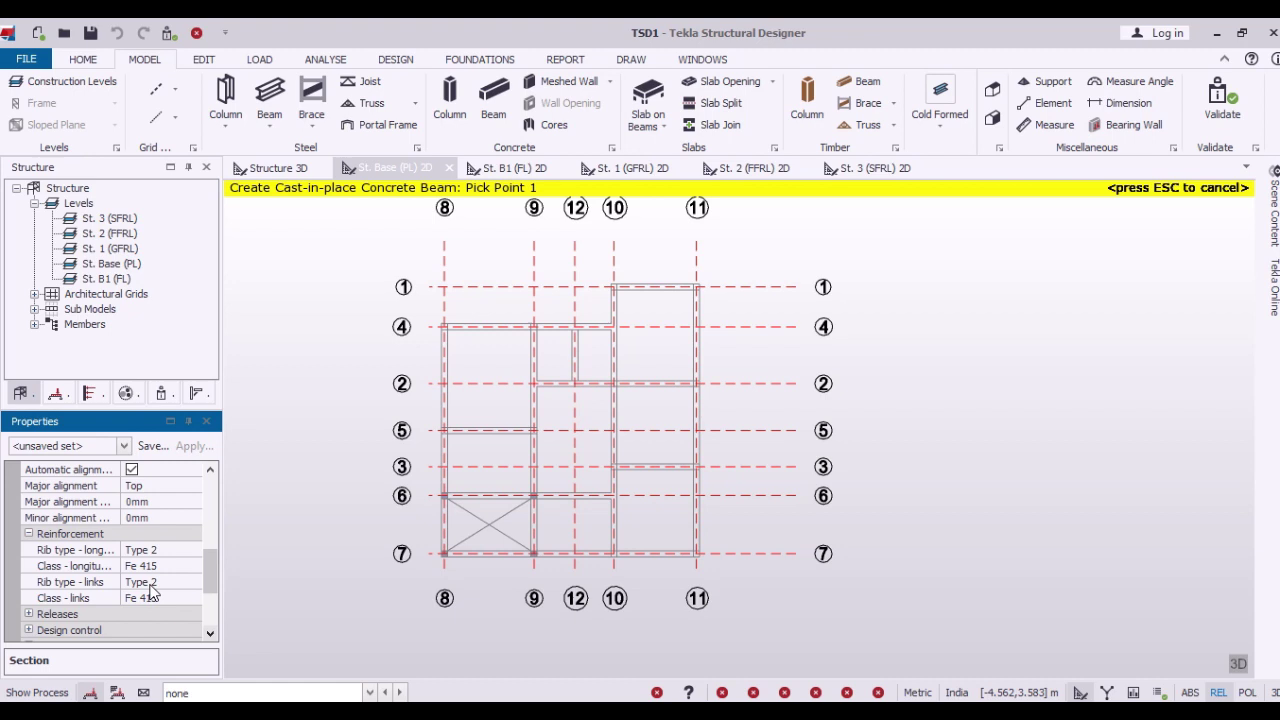
pyautogui.doubleClick(150, 568)
pyautogui.click(155, 598)
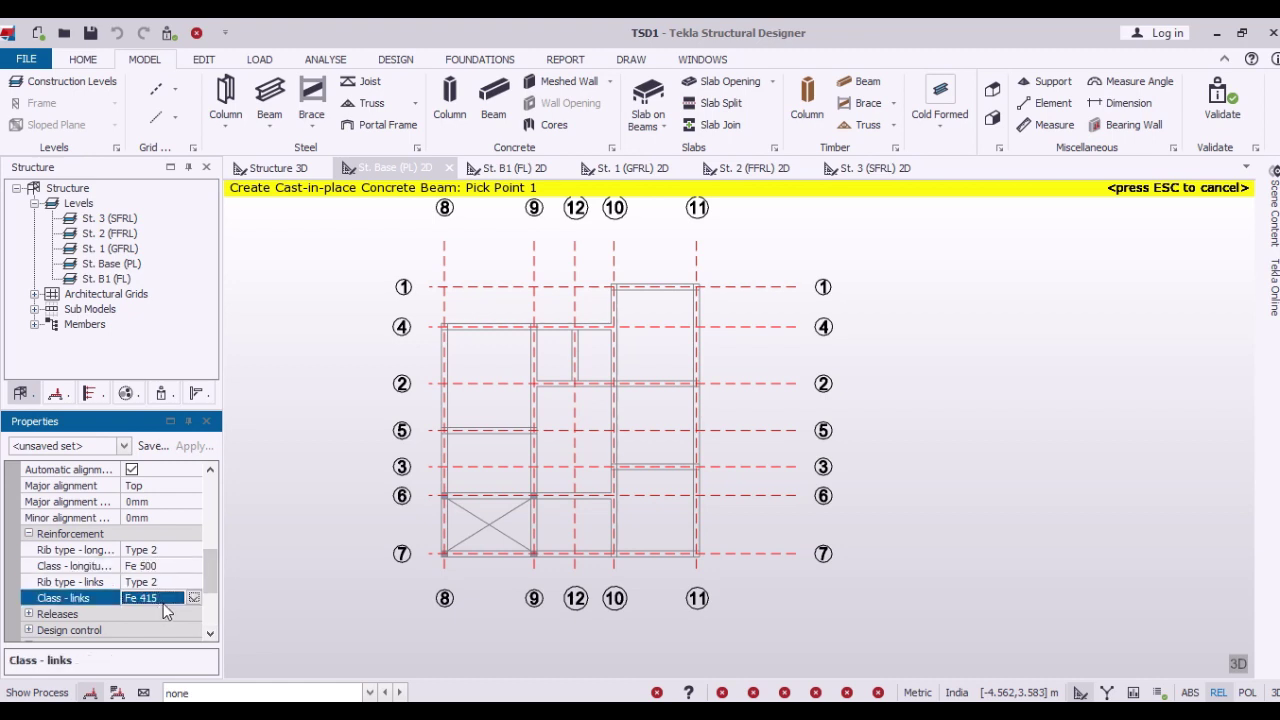
pyautogui.click(194, 598)
pyautogui.click(143, 620)
pyautogui.click(153, 446)
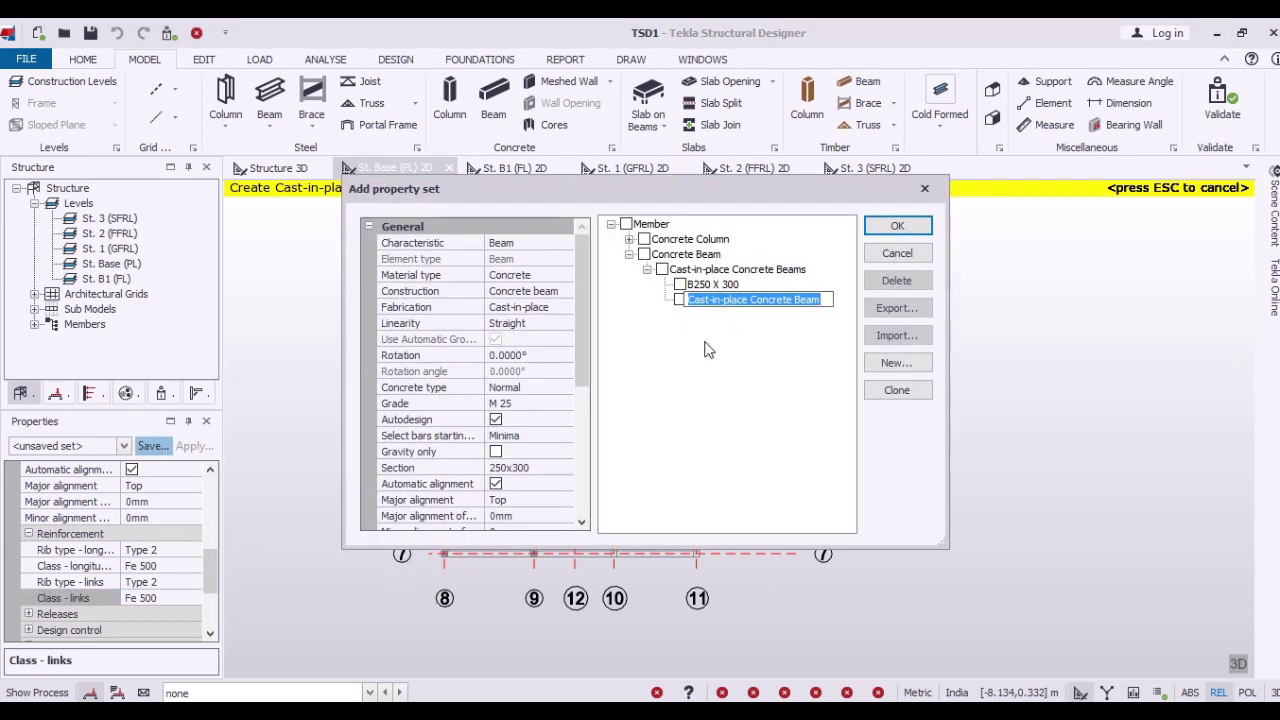
pyautogui.write('B1')
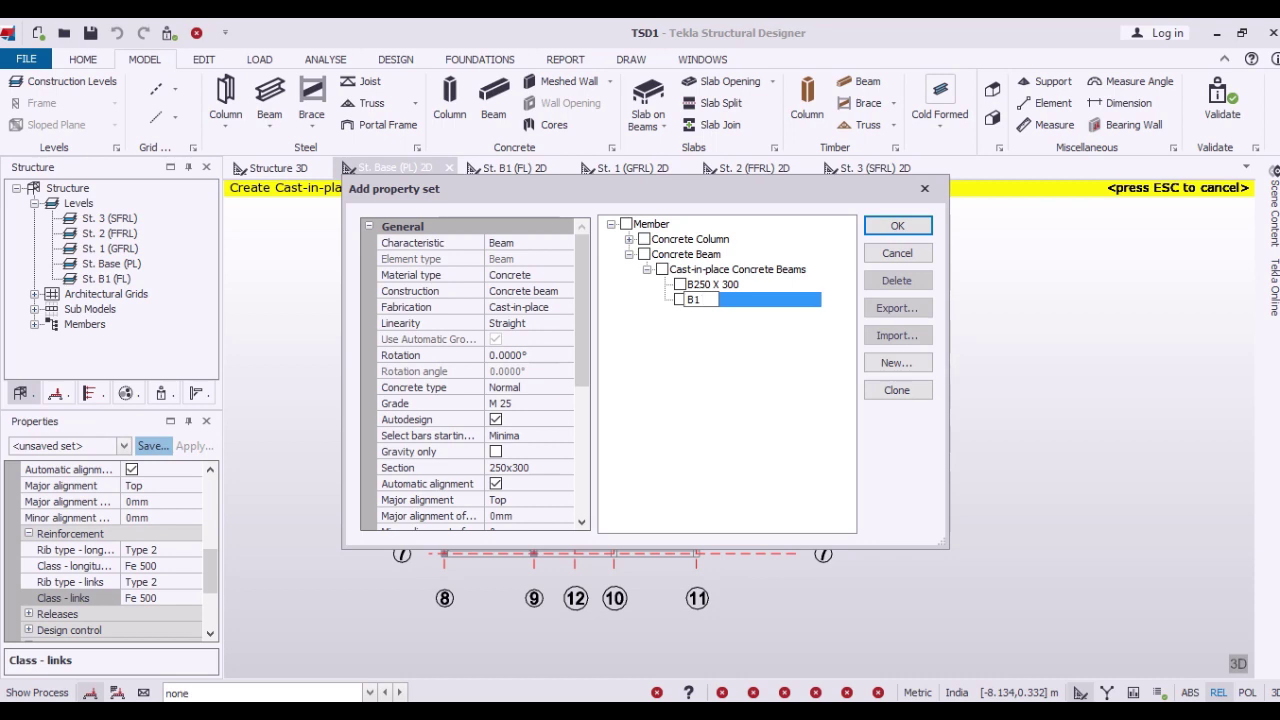
pyautogui.write(' 250')
pyautogui.write('x 300')
pyautogui.click(897, 226)
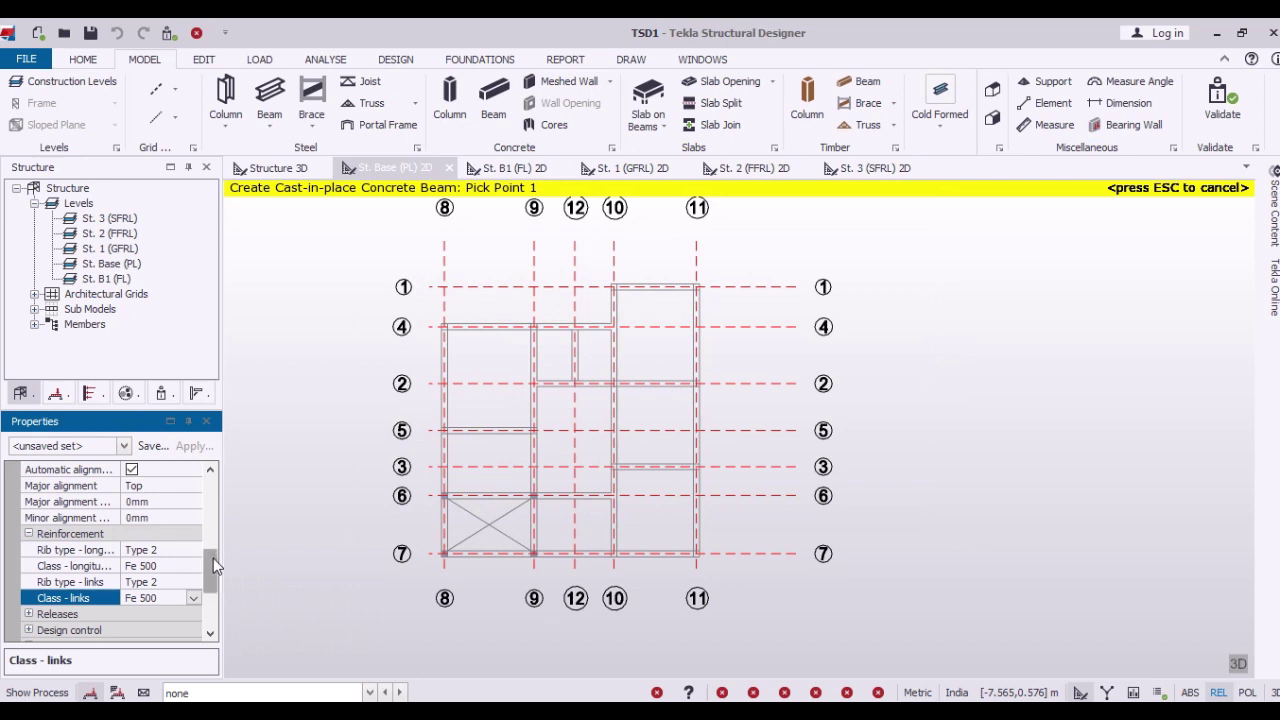
# Fill bay 8–9/6–7 on the St. Base plan with perimeter concrete beams.
pyautogui.scroll(3, 213, 558)
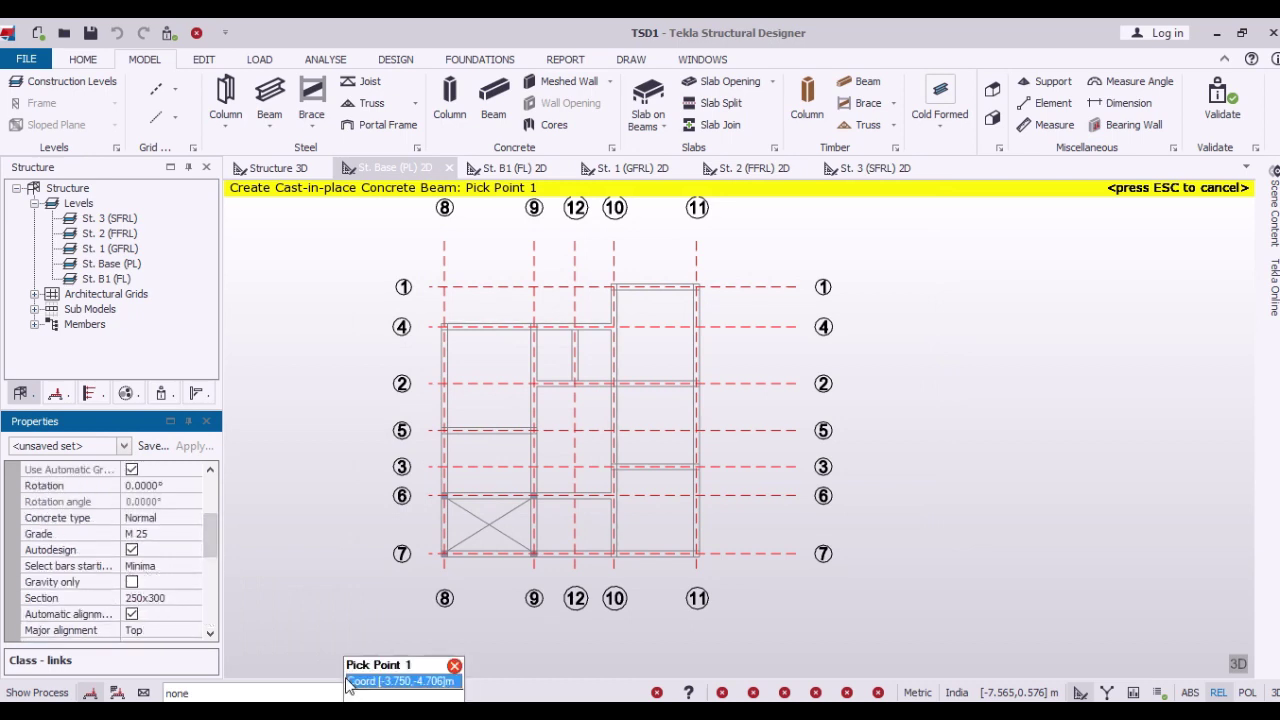
pyautogui.click(444, 497)
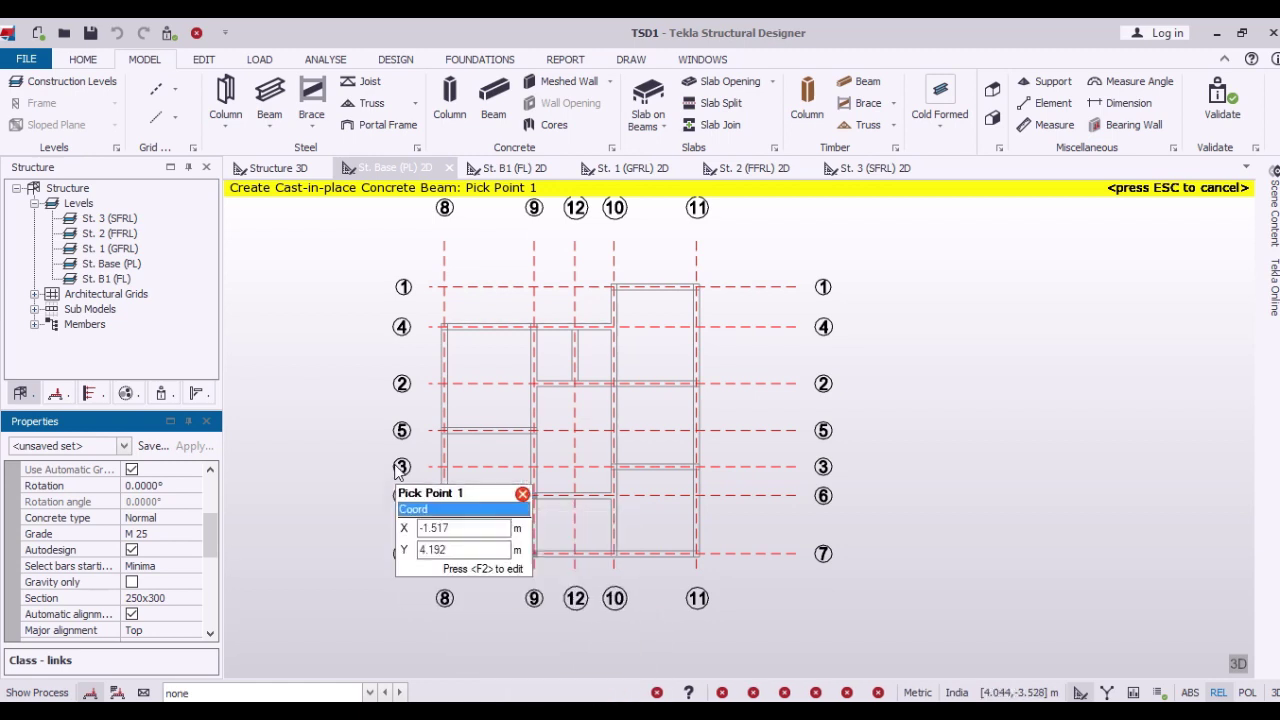
pyautogui.click(556, 578)
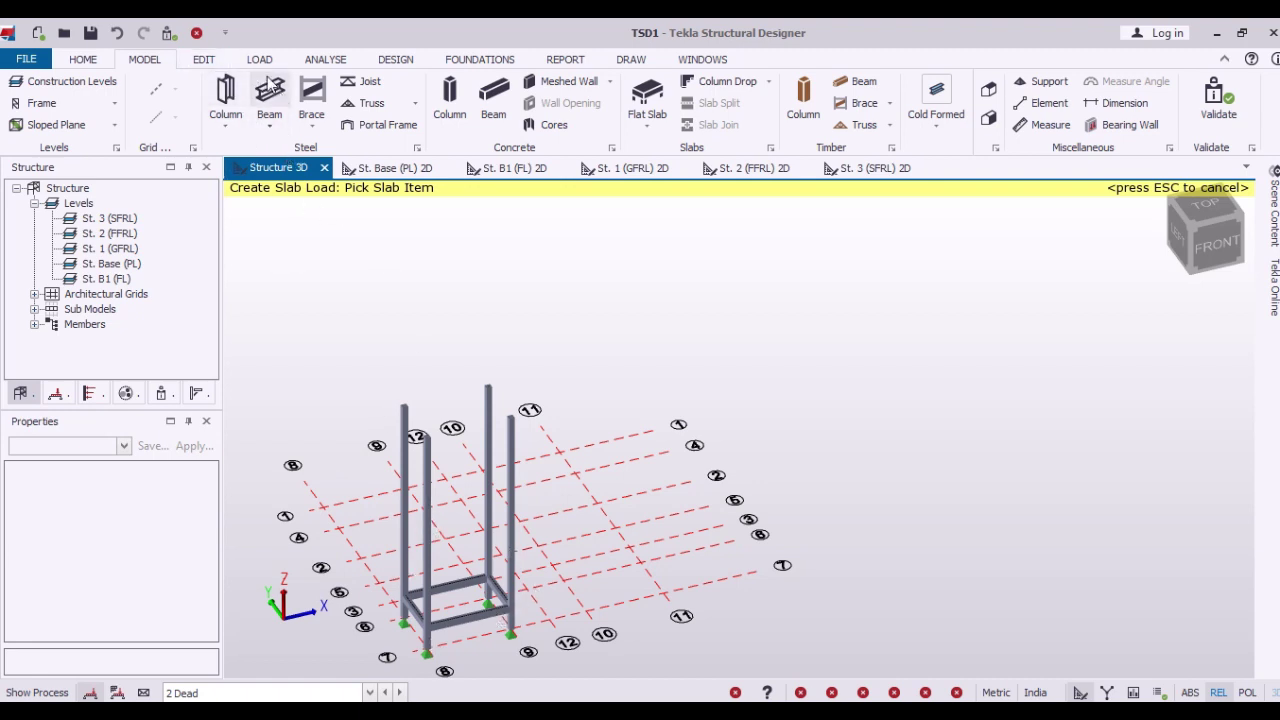
# Set the GFRL, FFRL and SFRL levels to take Base as their source.
pyautogui.click(74, 81)
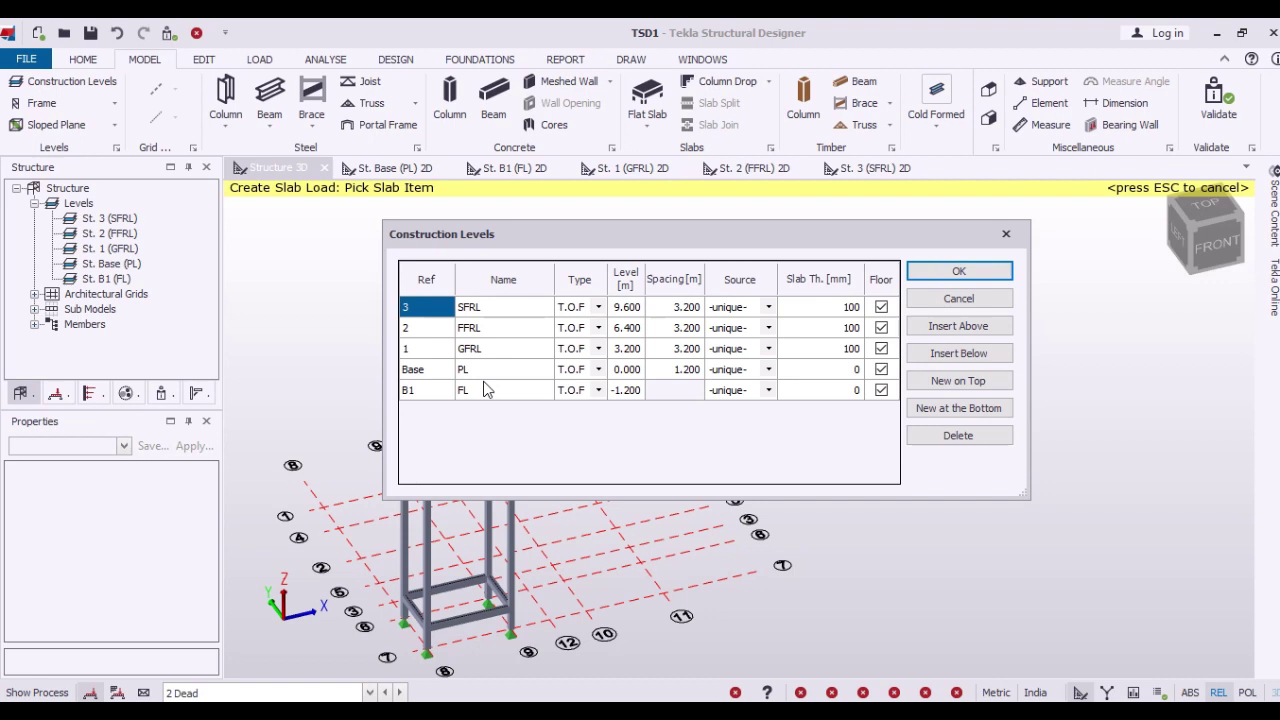
pyautogui.click(768, 349)
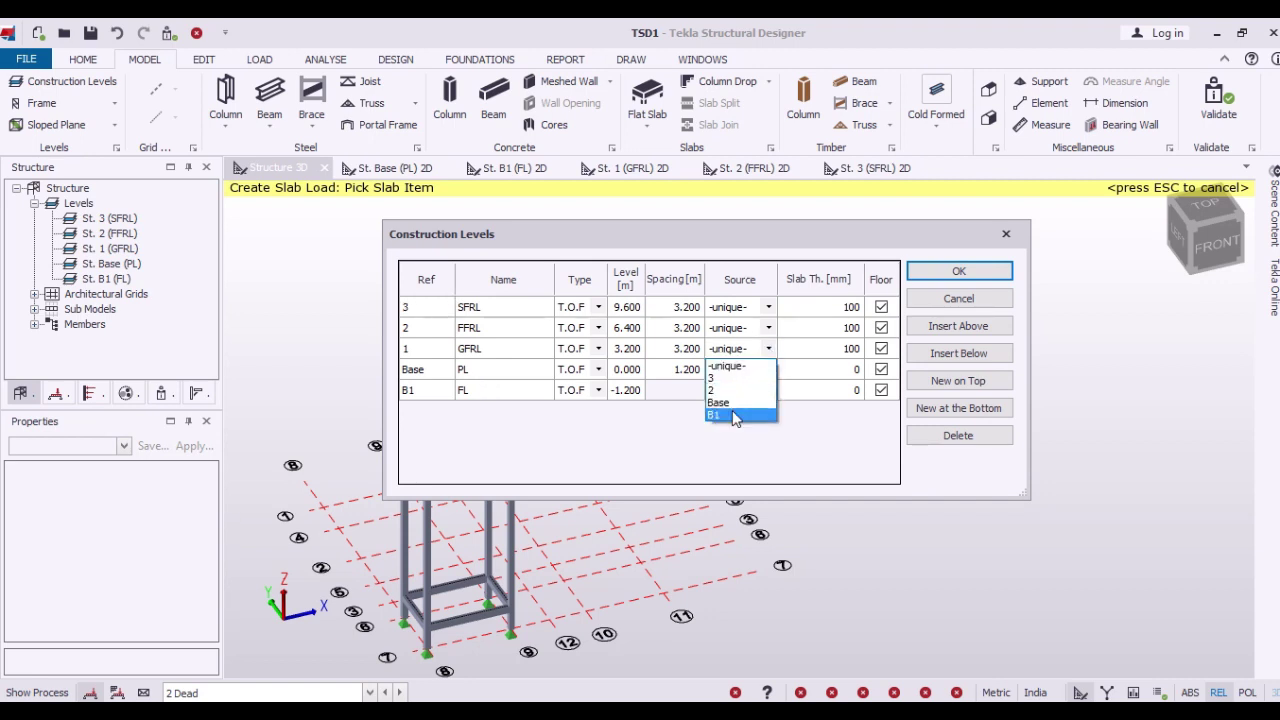
pyautogui.click(731, 403)
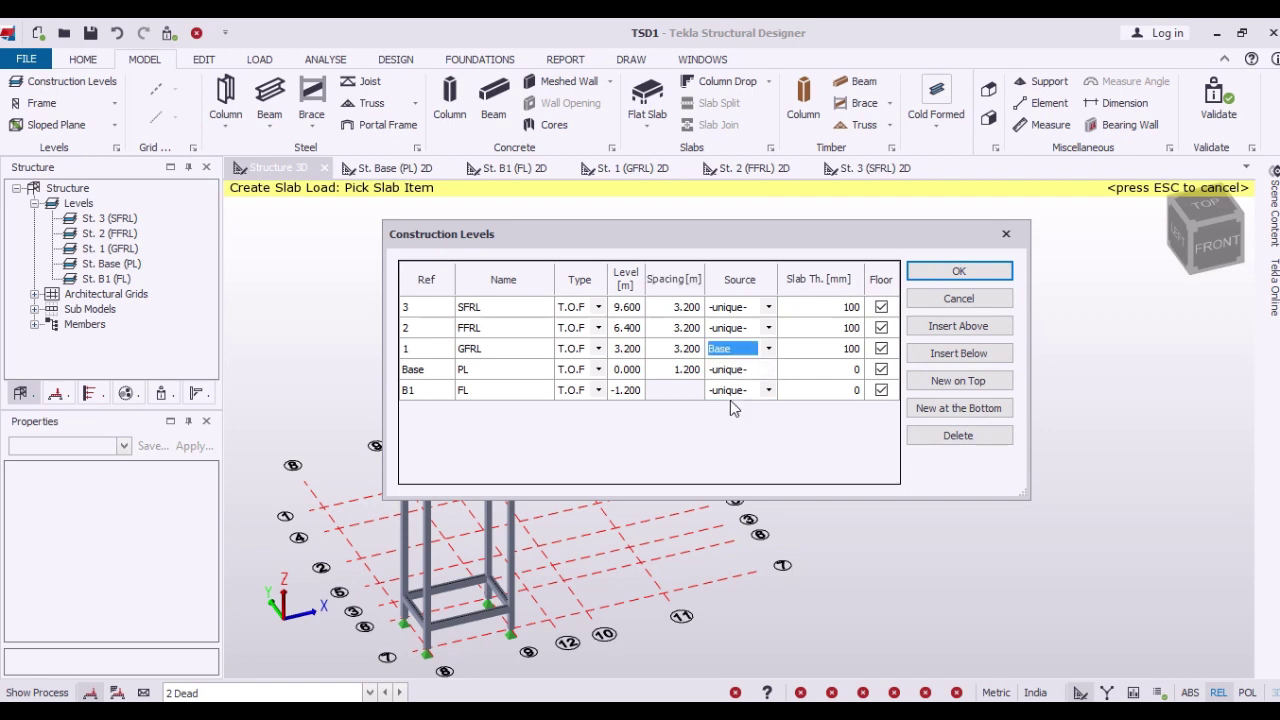
pyautogui.click(768, 328)
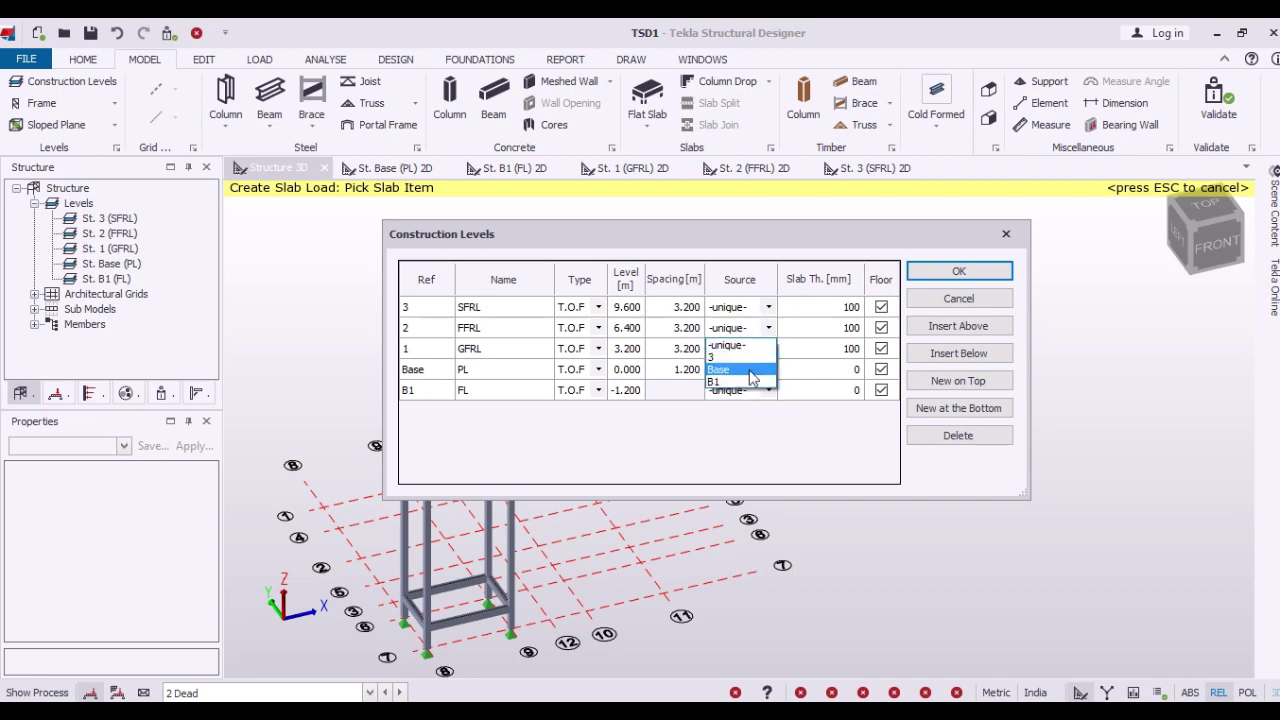
pyautogui.click(752, 370)
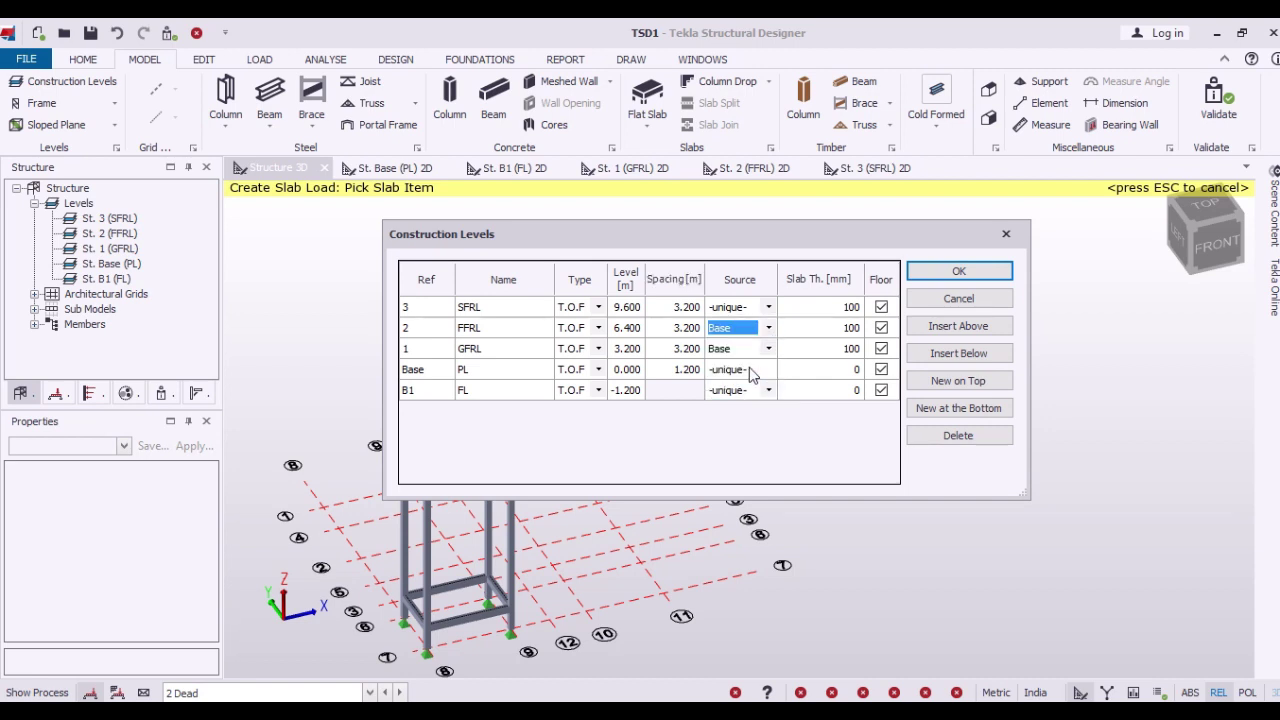
pyautogui.click(766, 308)
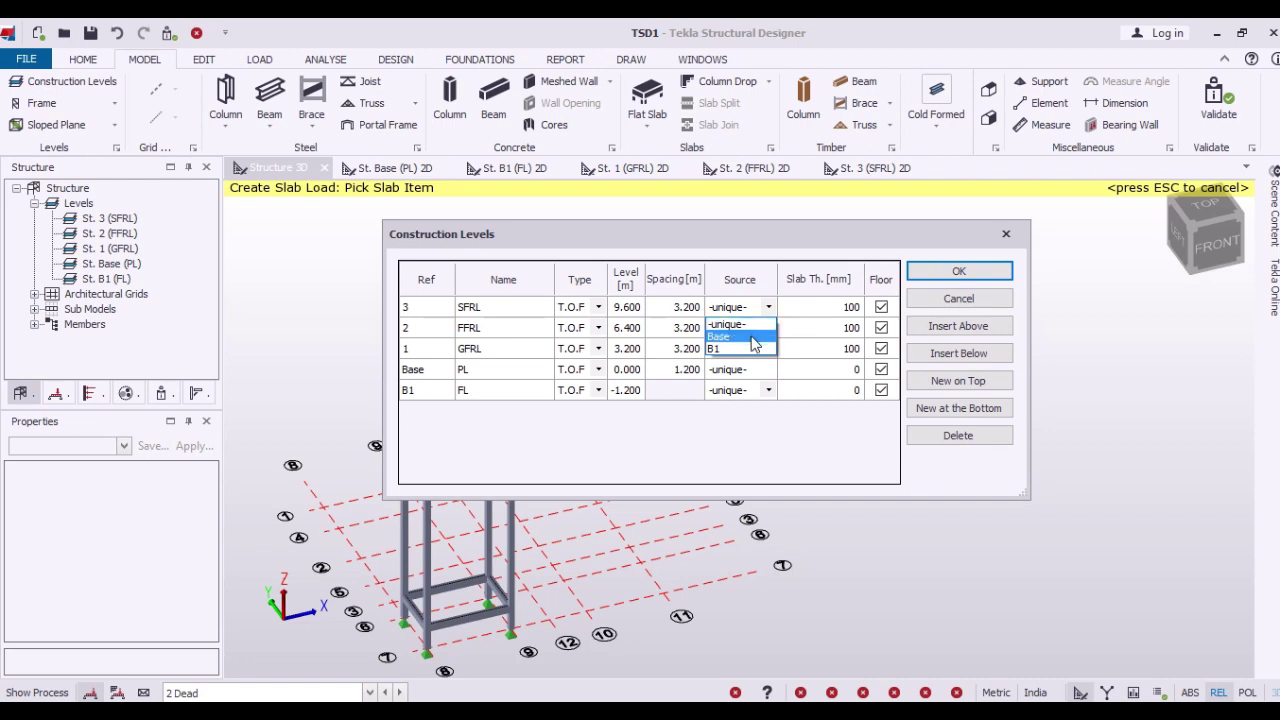
pyautogui.click(752, 337)
pyautogui.click(958, 272)
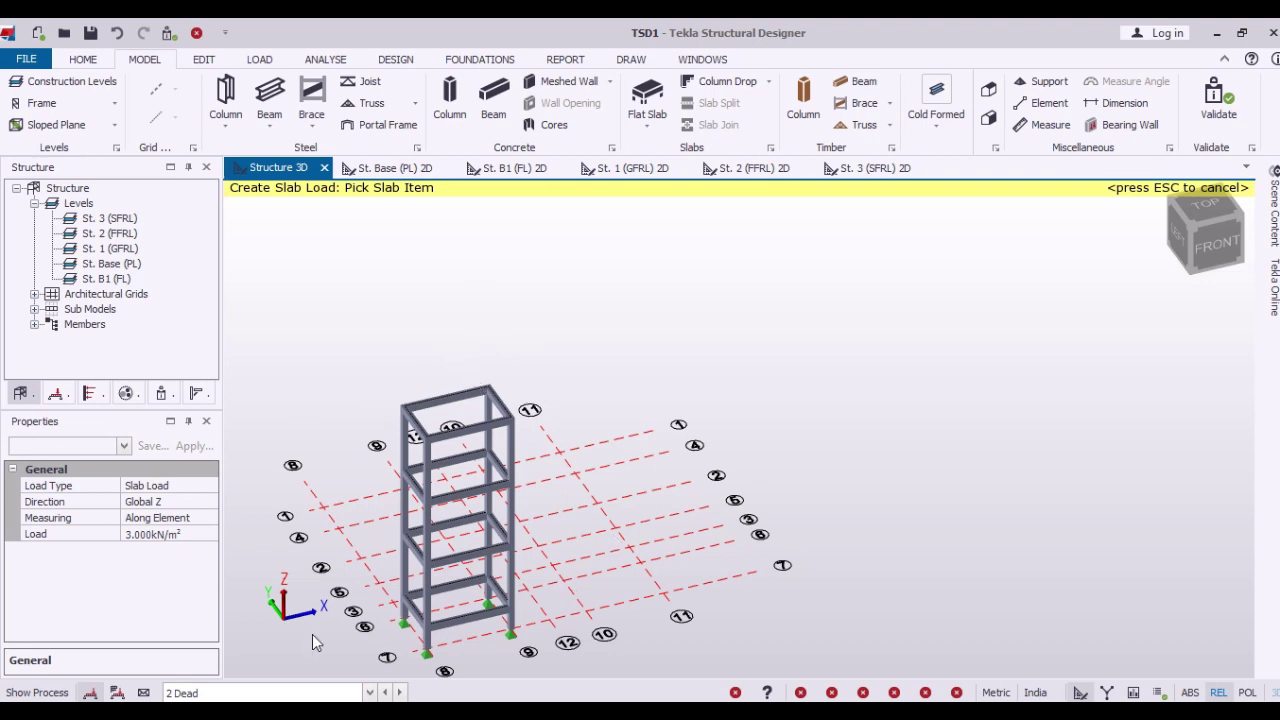
# Reset the SFRL, FFRL and GFRL level sources back to -unique-.
pyautogui.click(75, 81)
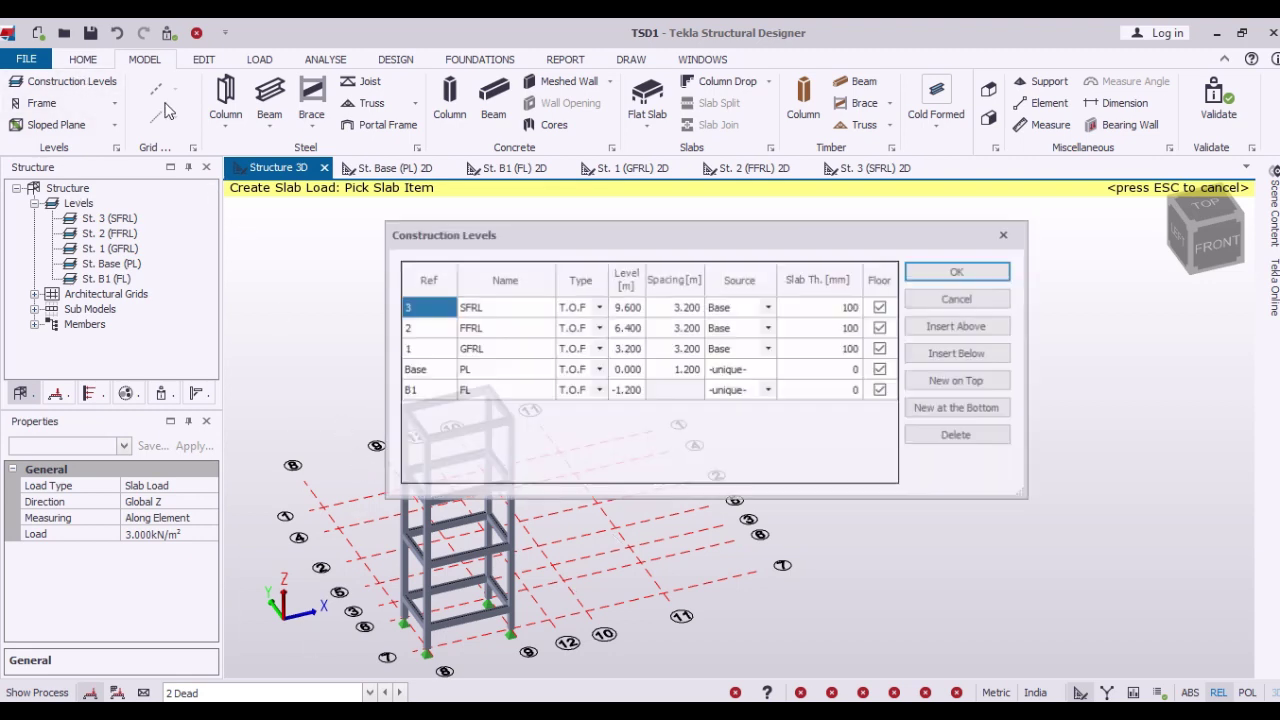
pyautogui.click(748, 310)
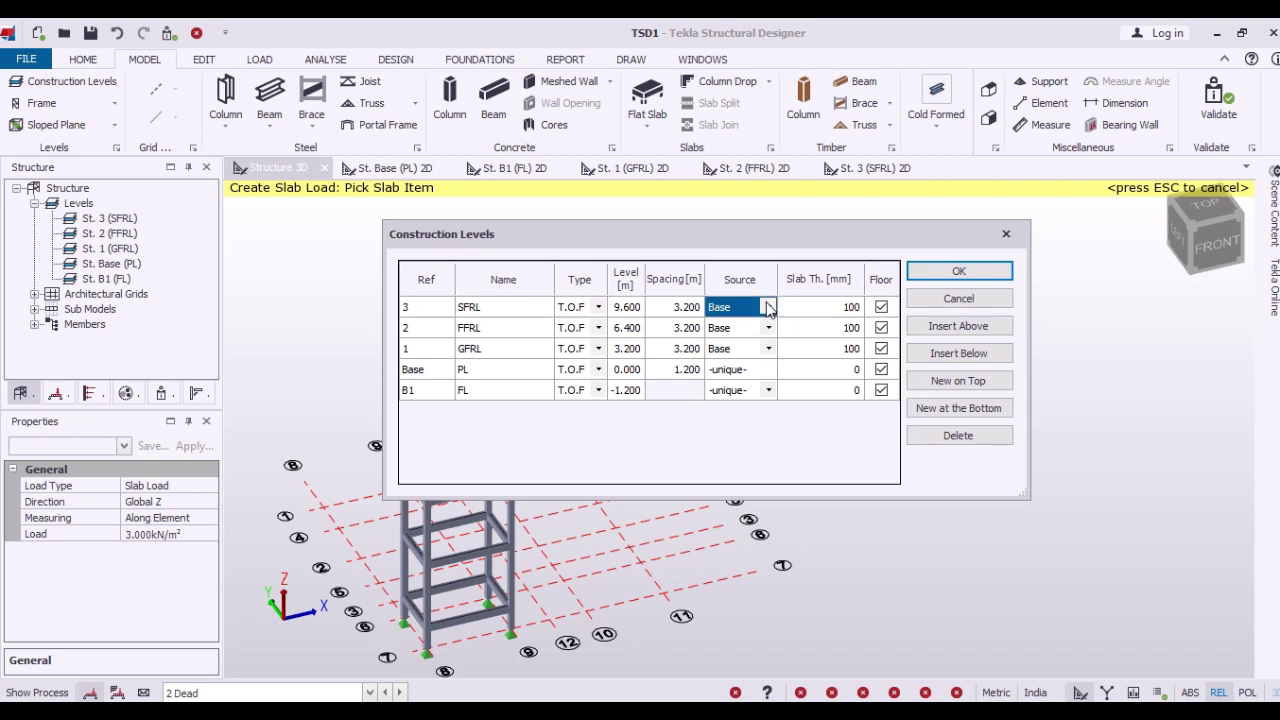
pyautogui.click(762, 329)
pyautogui.click(770, 328)
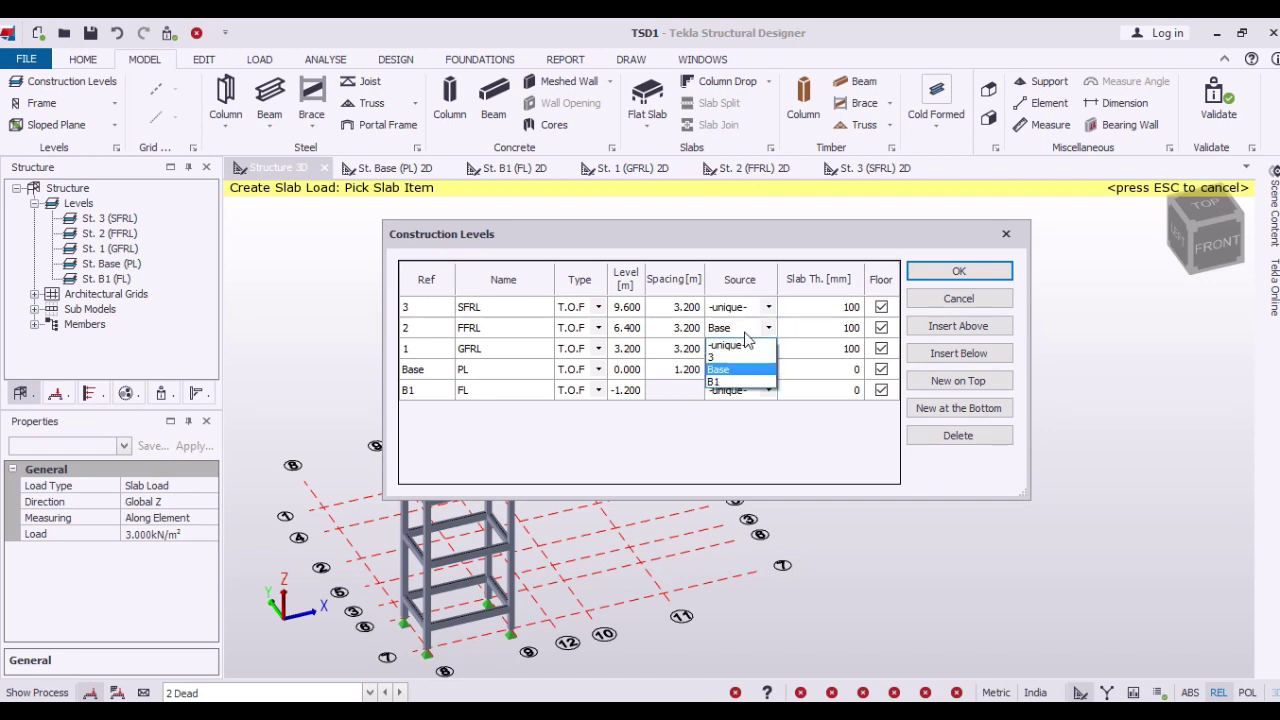
pyautogui.click(749, 341)
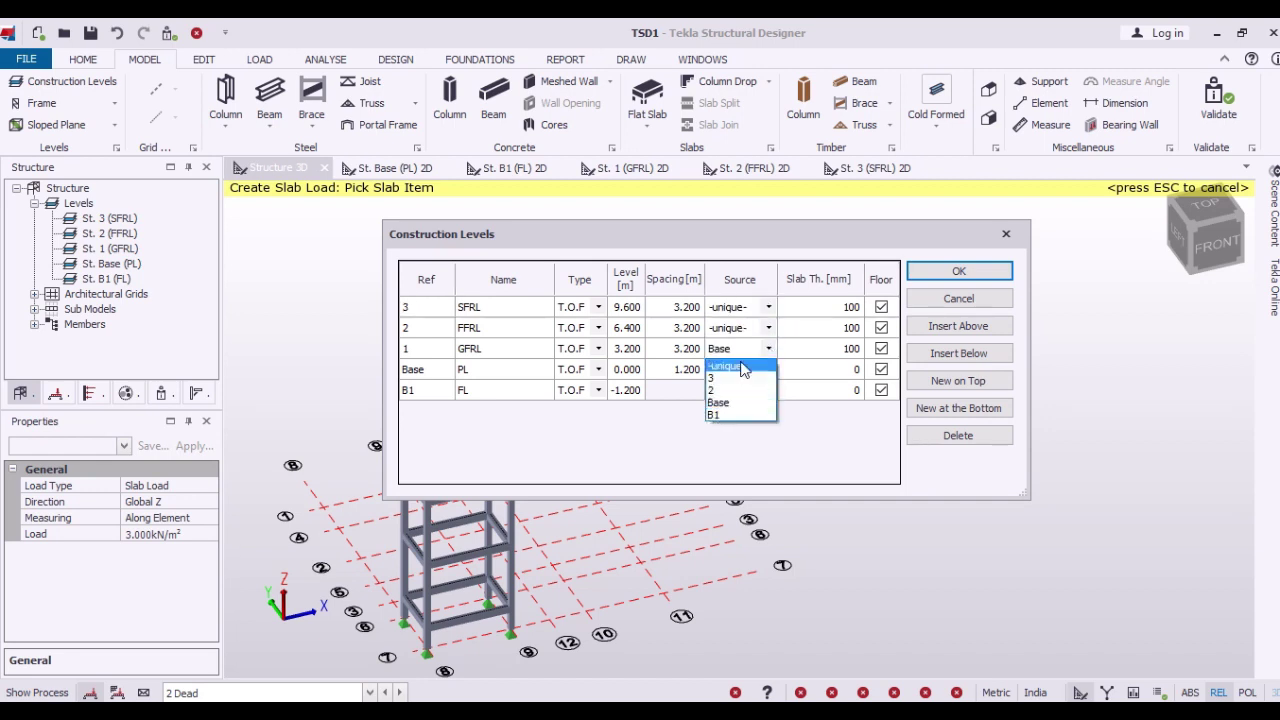
pyautogui.click(742, 369)
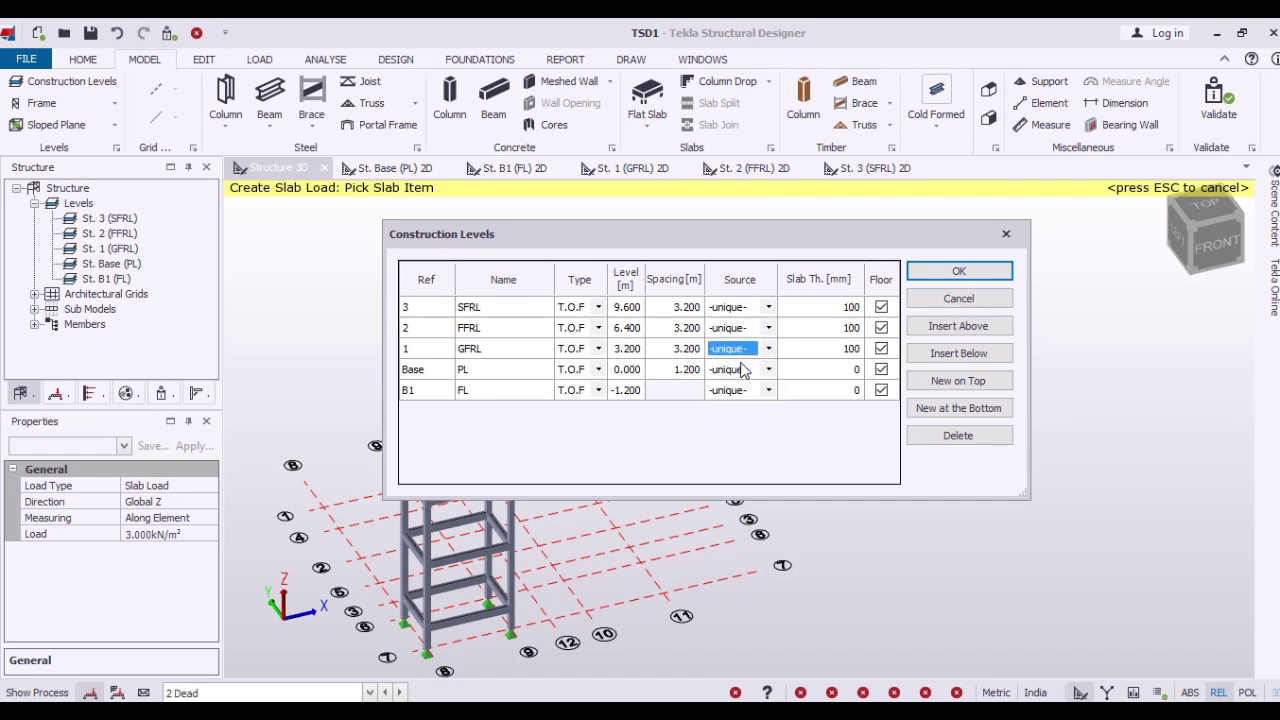
pyautogui.click(947, 274)
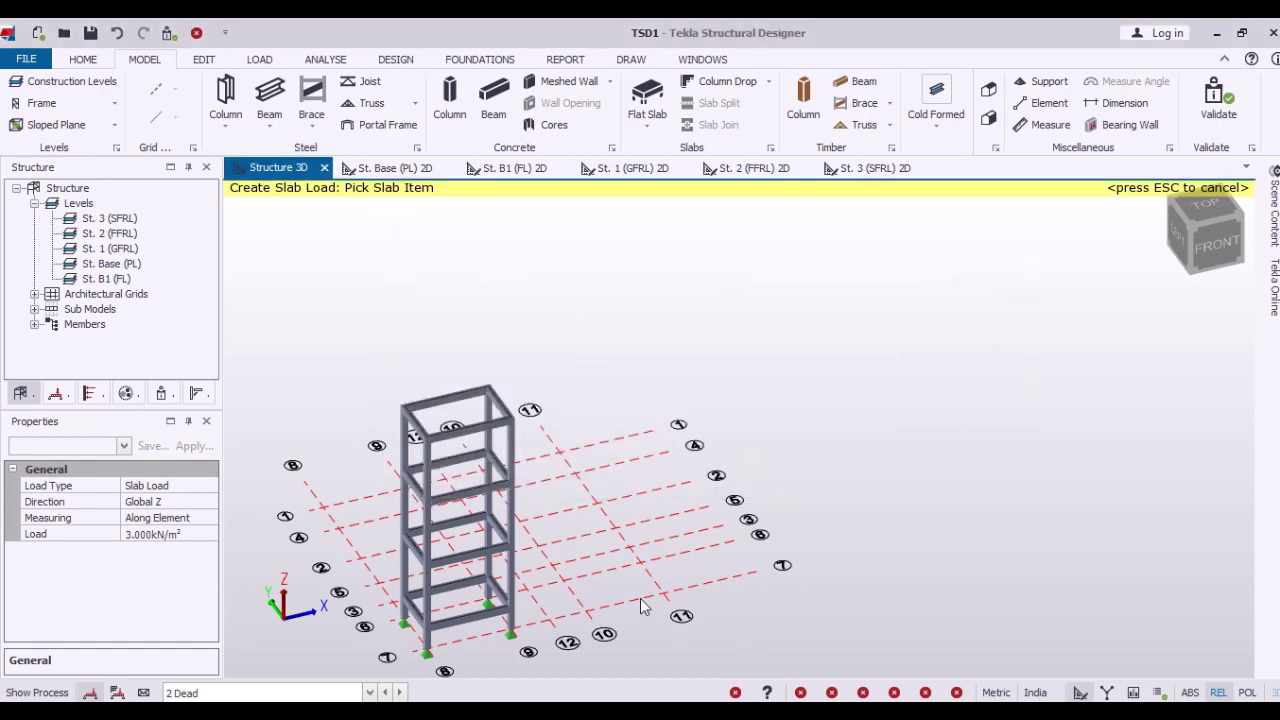
# Cancel Create Slab Load with Esc and orbit the 3D model to a left-side view.
pyautogui.moveTo(711, 574)
pyautogui.keyDown('shift'); pyautogui.mouseDown(button='middle')
pyautogui.moveTo(525, 583)
pyautogui.moveTo(662, 534)
pyautogui.moveTo(746, 549)
pyautogui.mouseUp(button='middle'); pyautogui.keyUp('shift')
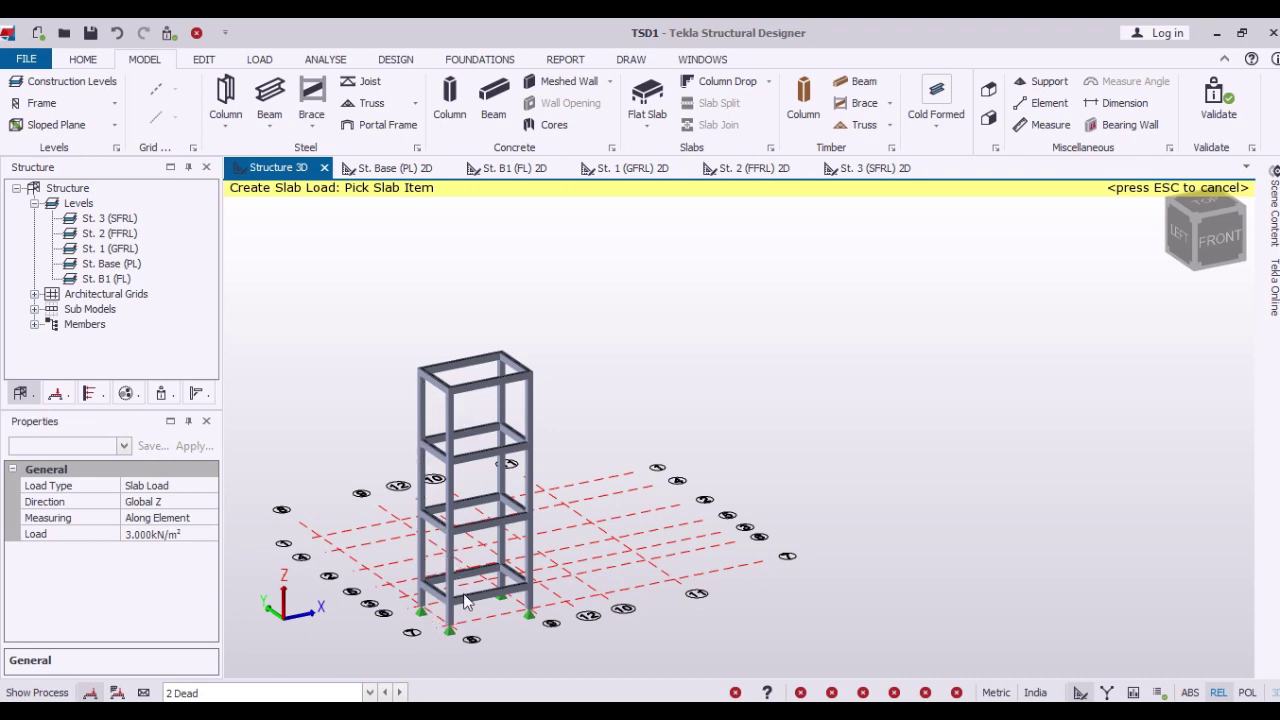
pyautogui.press('Escape')
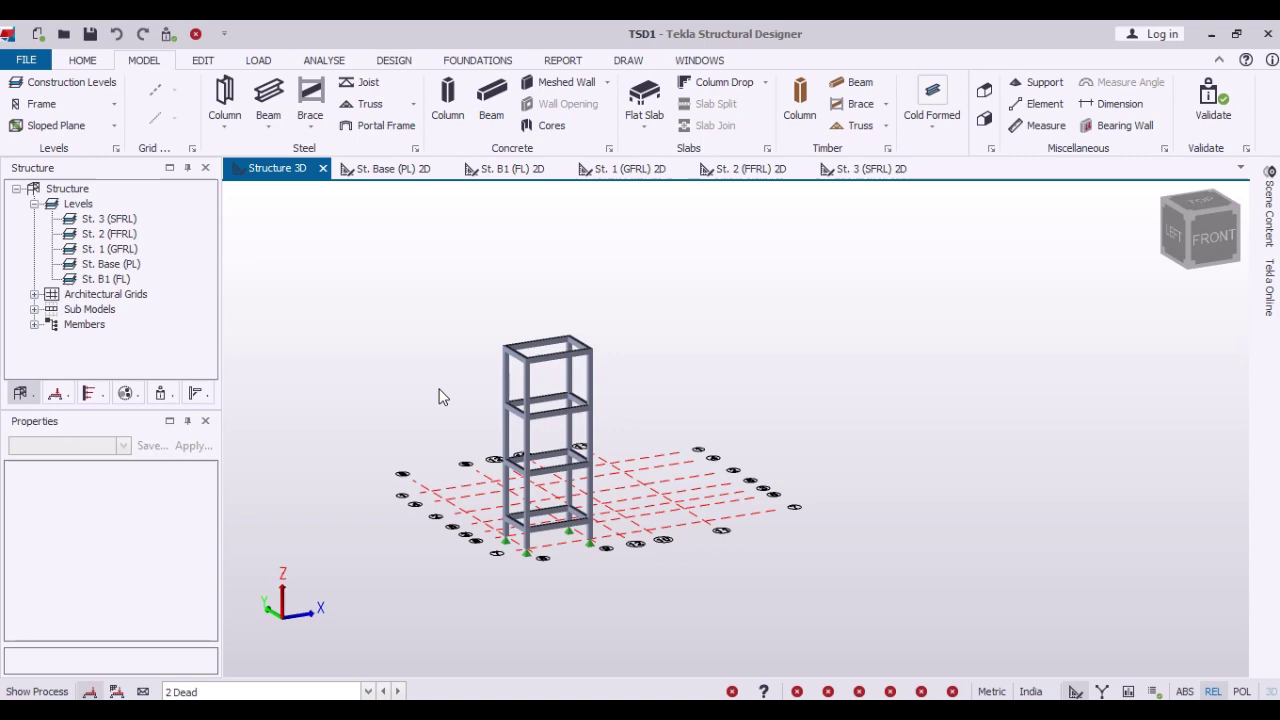
pyautogui.moveTo(438, 397)
pyautogui.mouseDown(button='middle')
pyautogui.moveTo(865, 397)
pyautogui.moveTo(543, 423)
pyautogui.moveTo(400, 409)
pyautogui.mouseUp(button='middle')
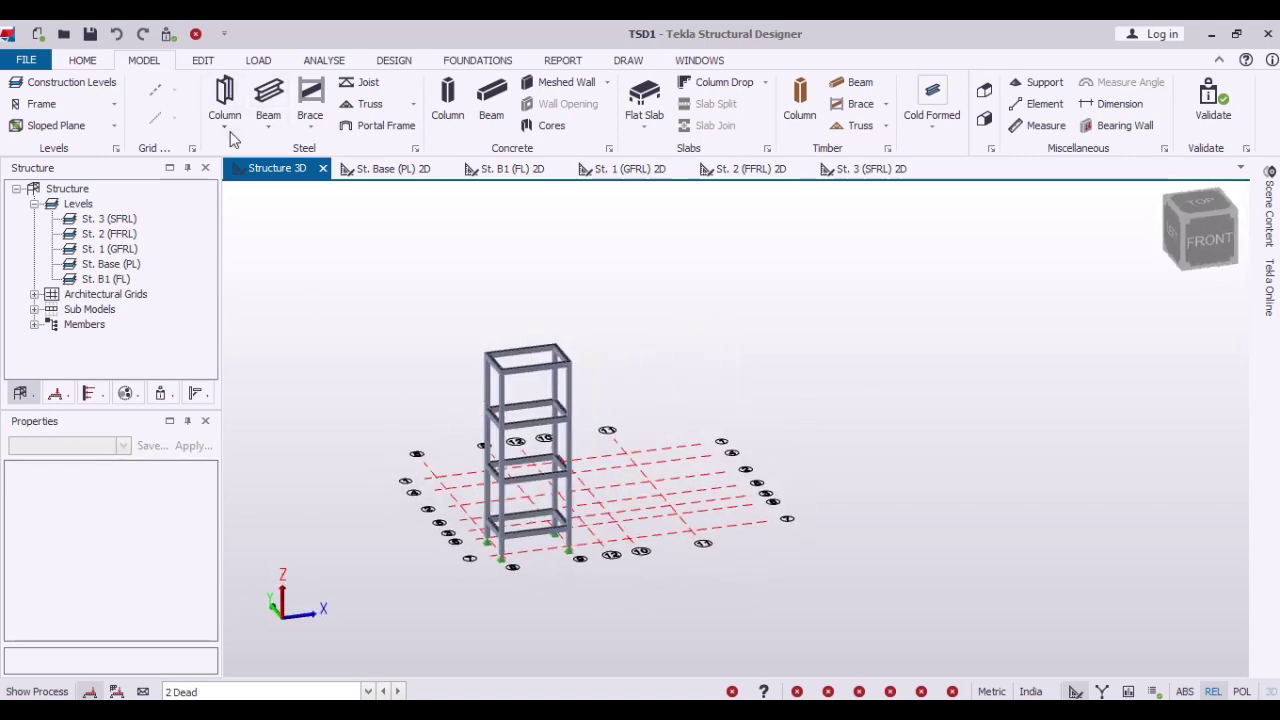
# Define frame FRM 8 on grid line 8 and open its 2D elevation.
pyautogui.click(40, 104)
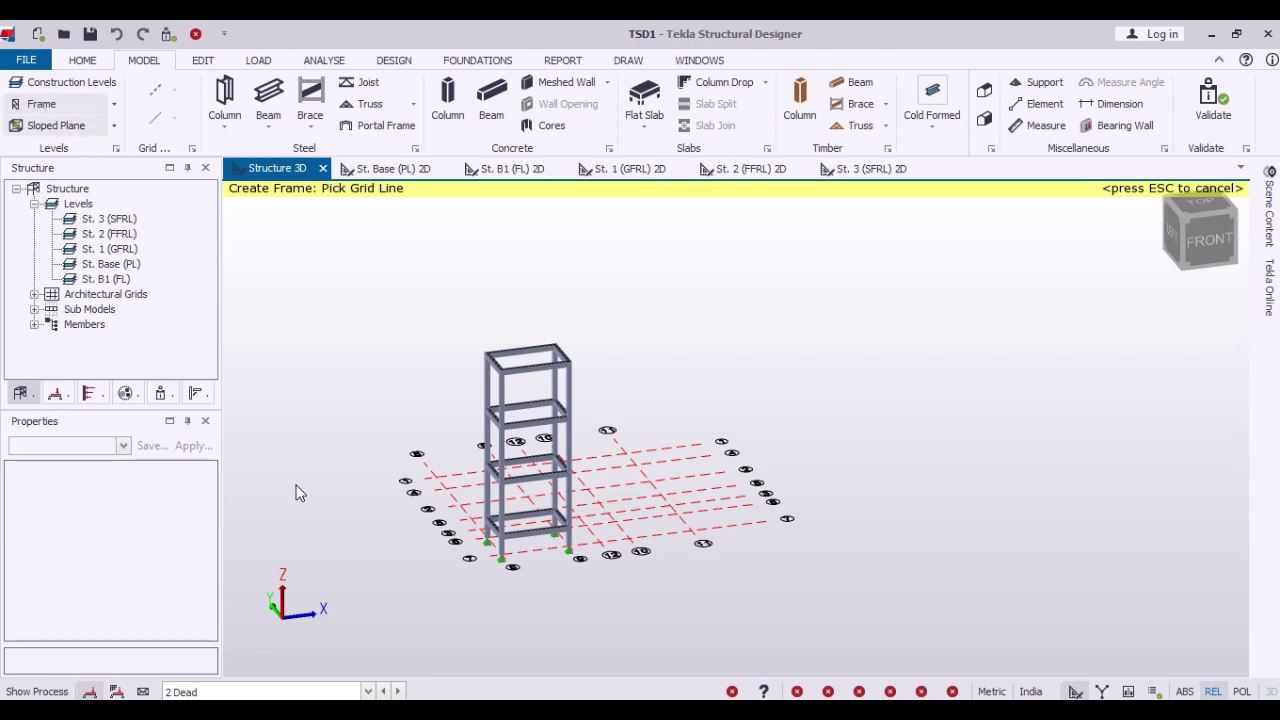
pyautogui.click(495, 555)
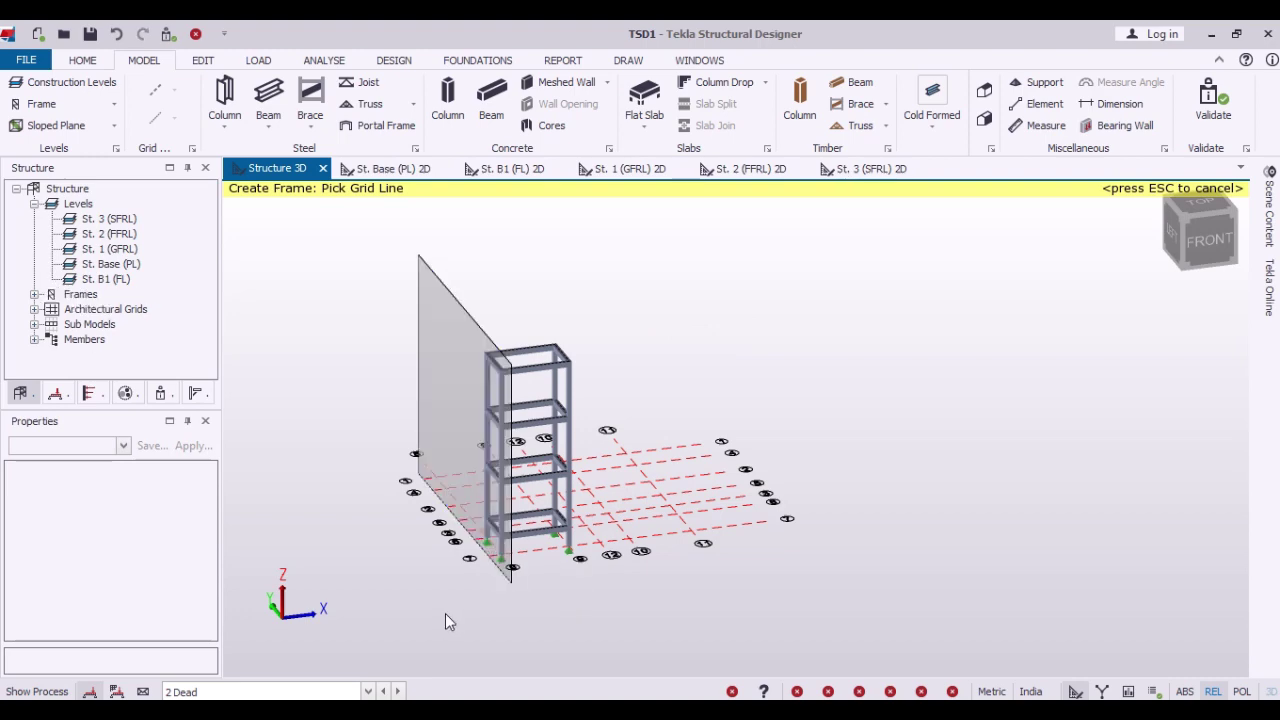
pyautogui.moveTo(444, 613)
pyautogui.mouseDown(button='middle')
pyautogui.moveTo(723, 602)
pyautogui.moveTo(464, 633)
pyautogui.moveTo(172, 622)
pyautogui.moveTo(366, 450)
pyautogui.mouseUp(button='middle')
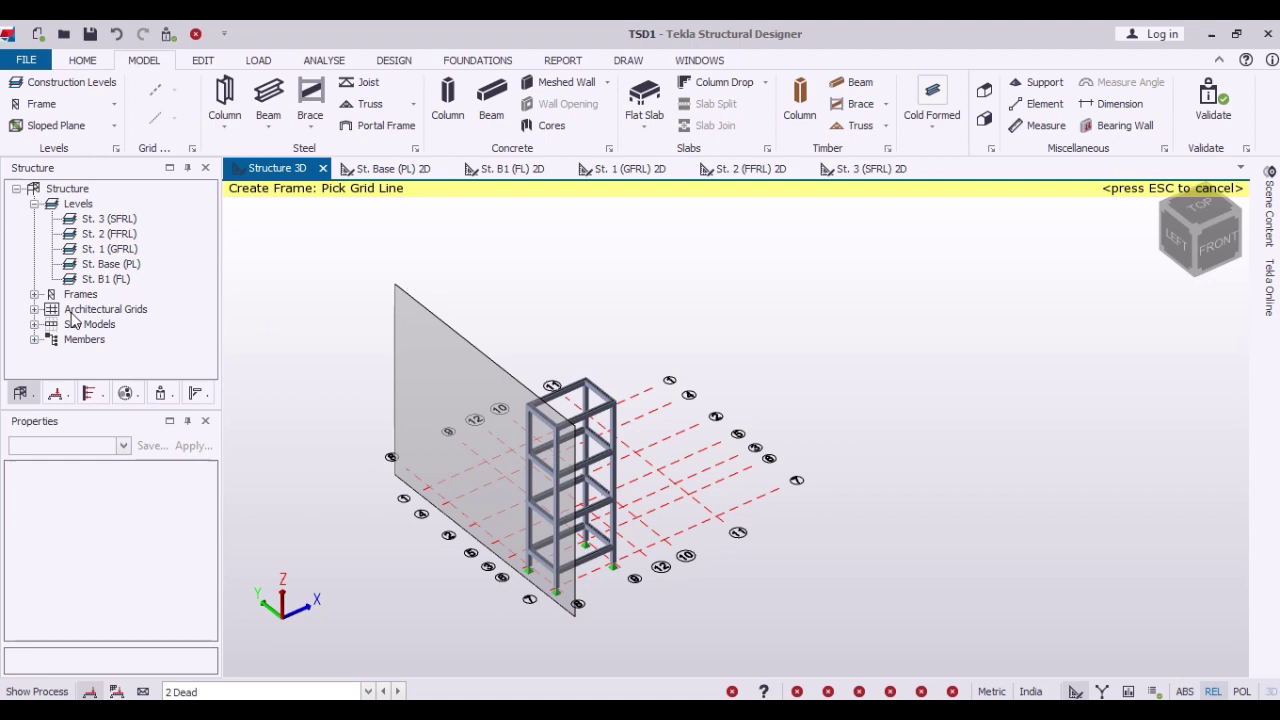
pyautogui.click(34, 294)
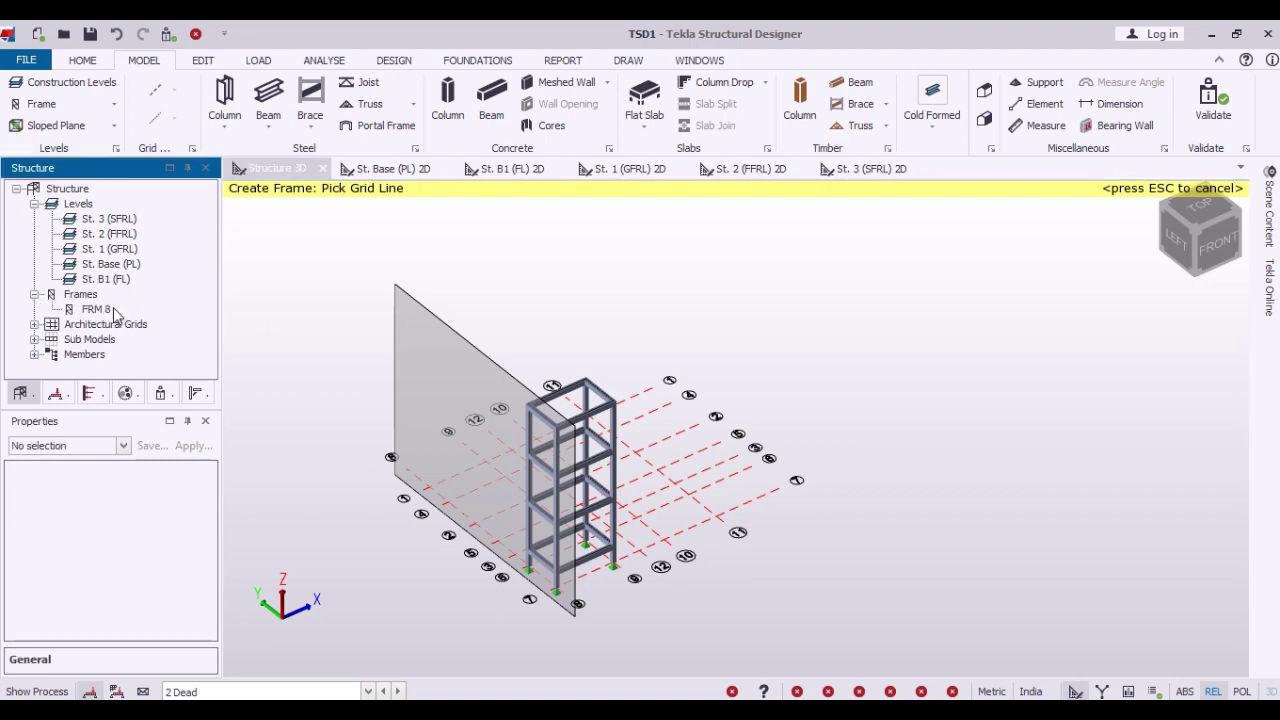
pyautogui.click(100, 309)
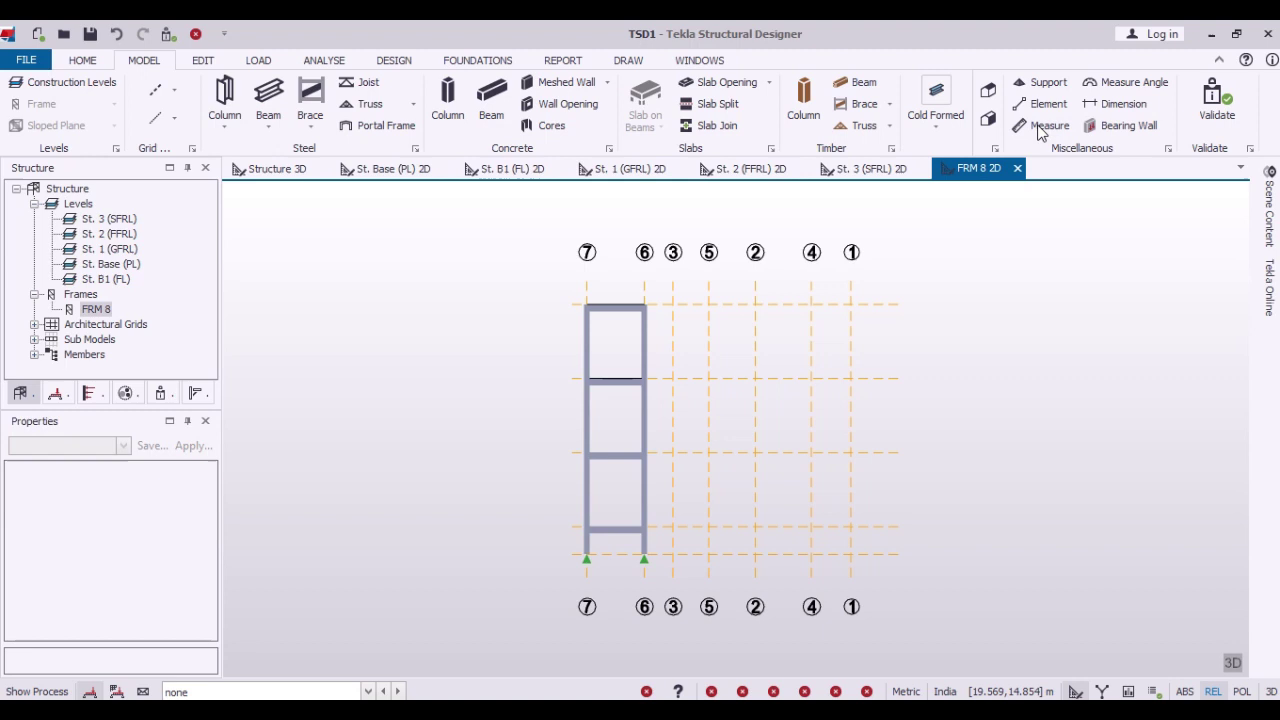
# Measure the 3.200 m storey height and try a parallel line off grid line 6.
pyautogui.click(1040, 130)
pyautogui.click(644, 557)
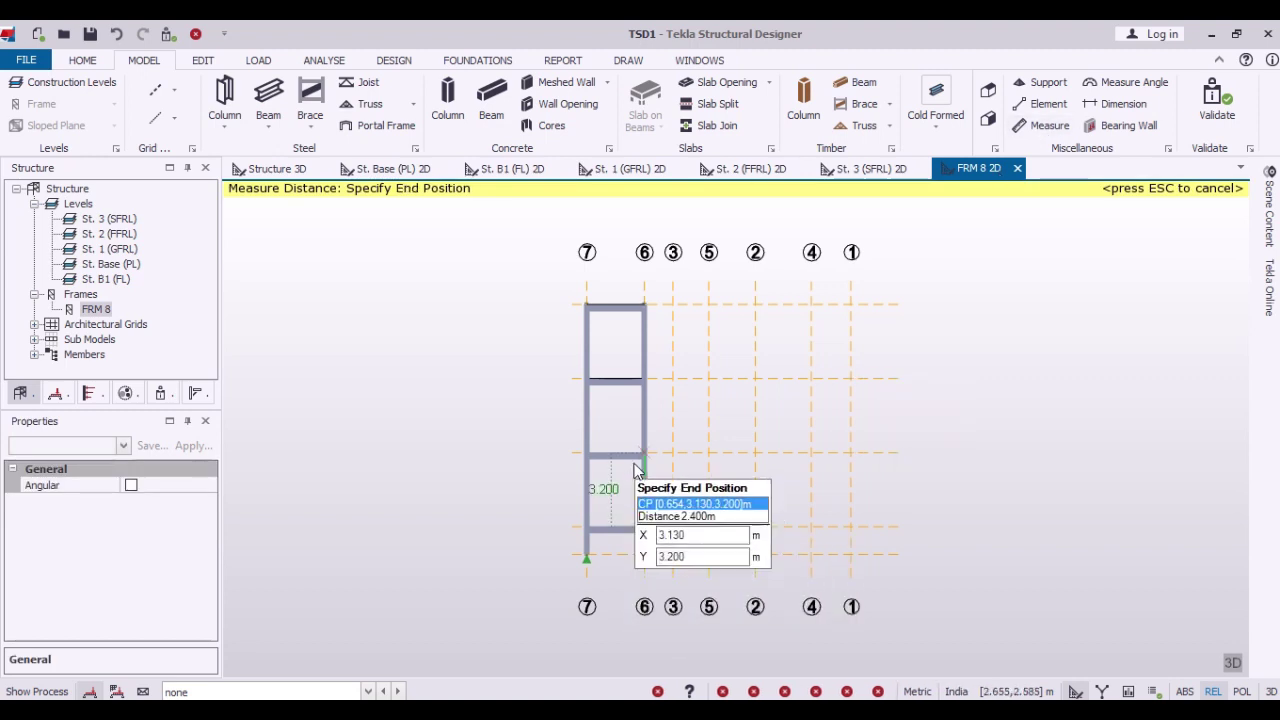
pyautogui.click(639, 460)
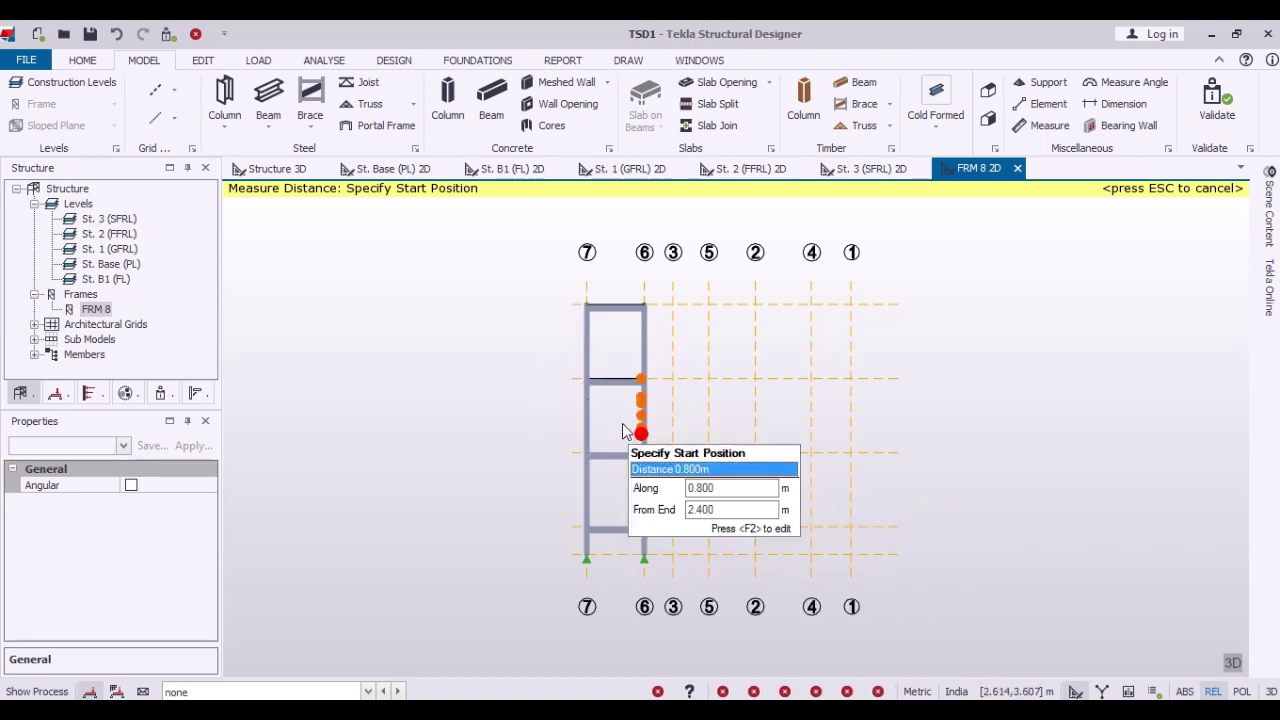
pyautogui.click(175, 118)
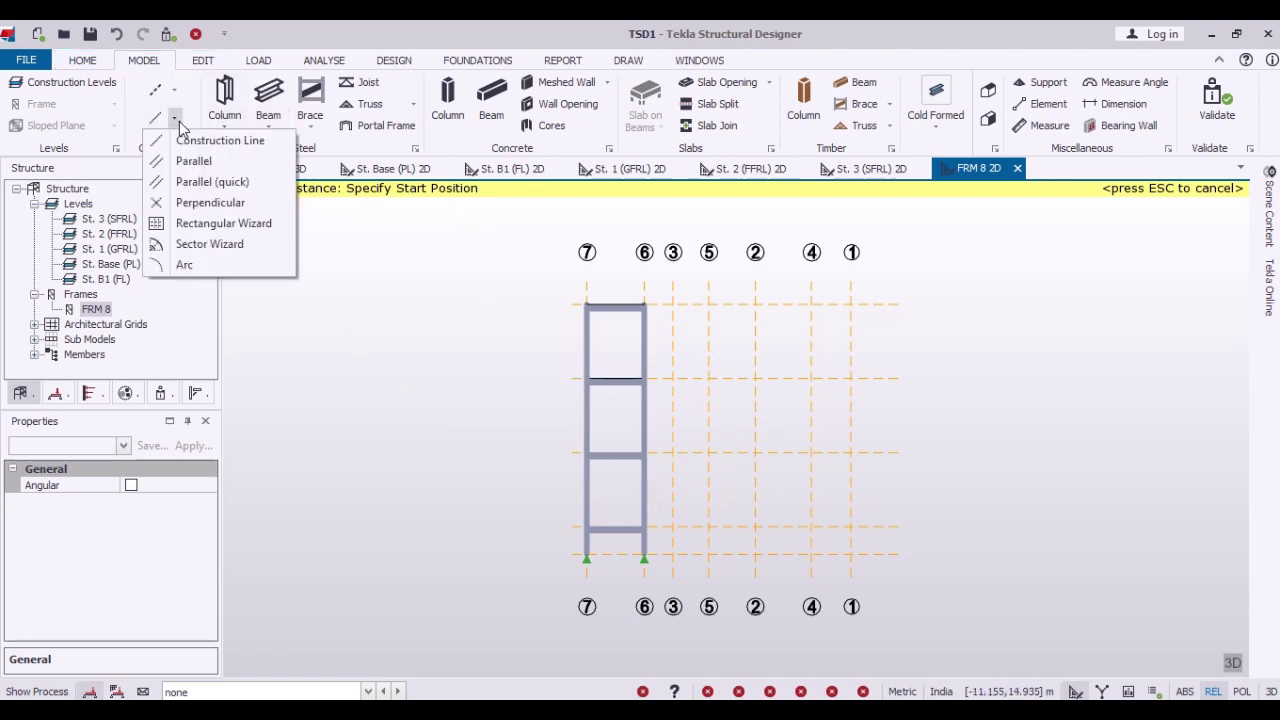
pyautogui.click(197, 182)
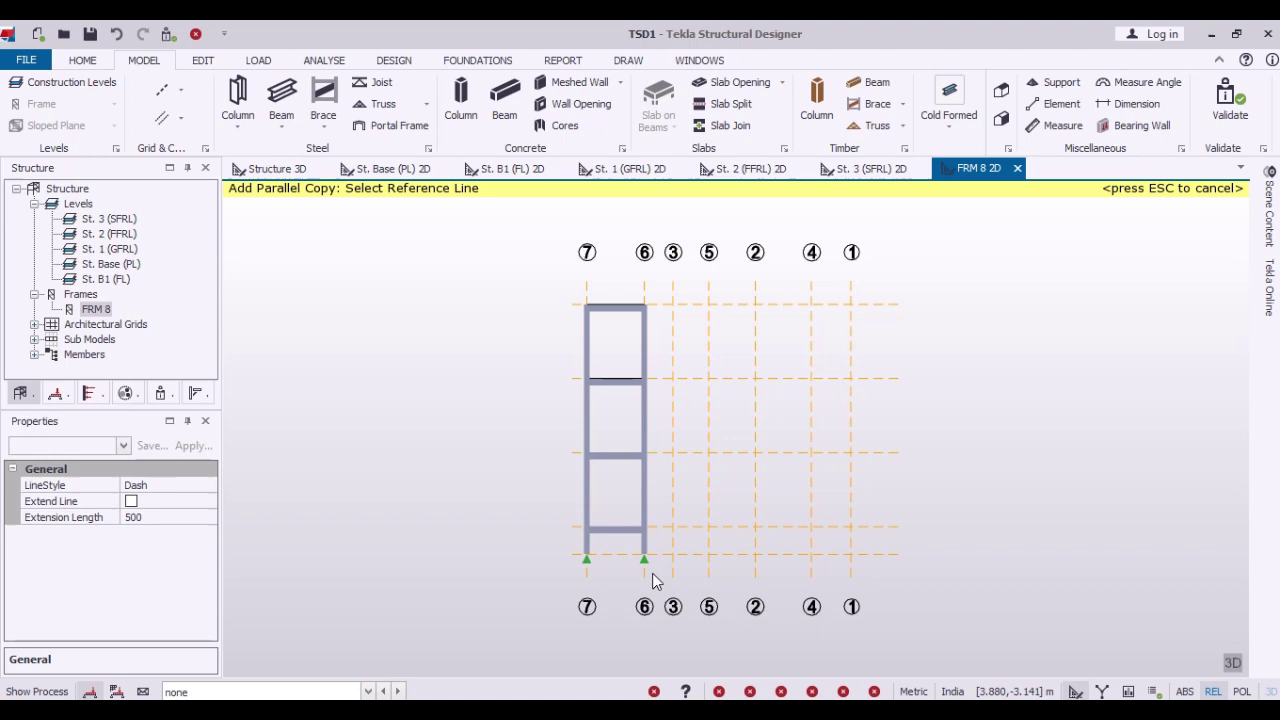
pyautogui.click(644, 515)
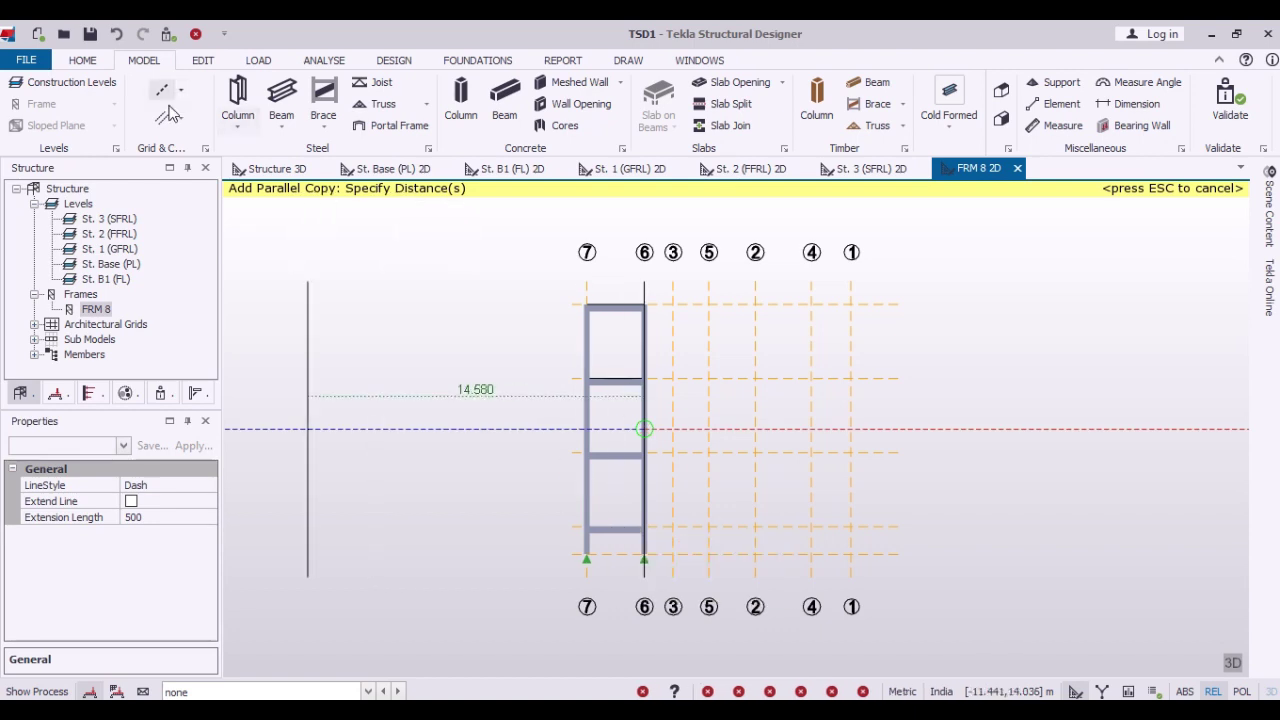
pyautogui.press('Escape')
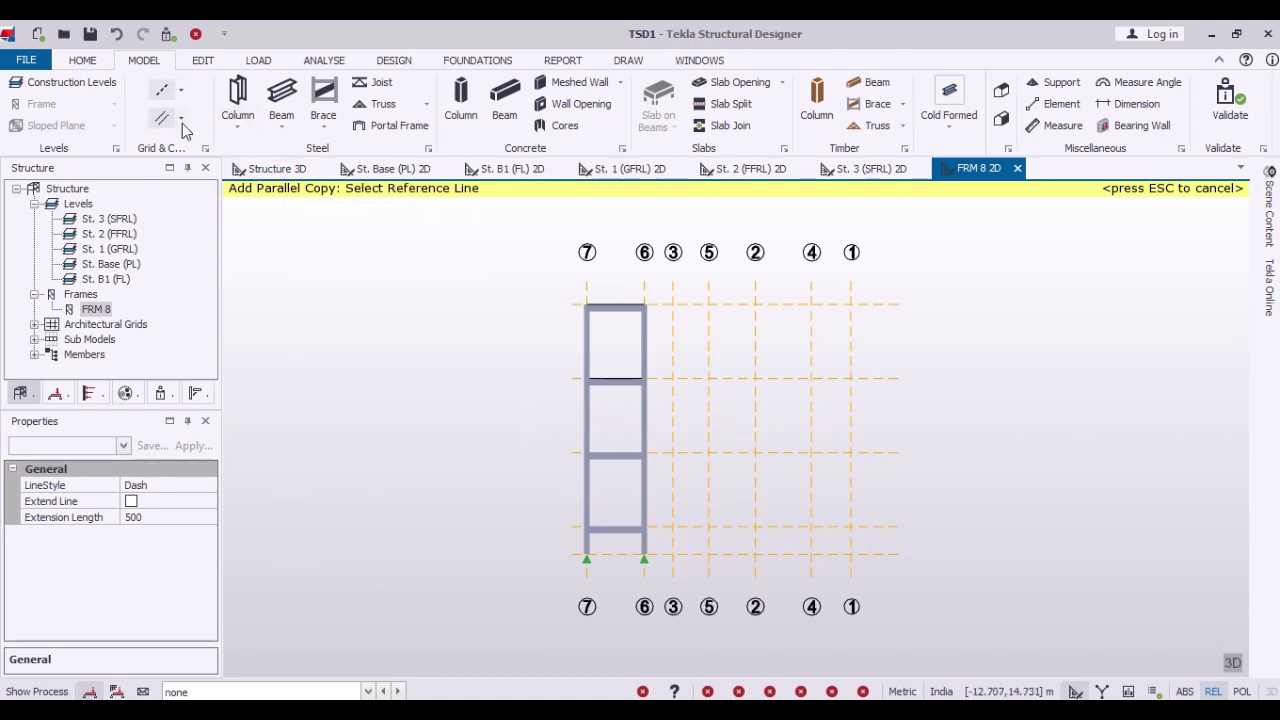
# Add a construction line 1.6 m above the lower beam line.
pyautogui.click(182, 121)
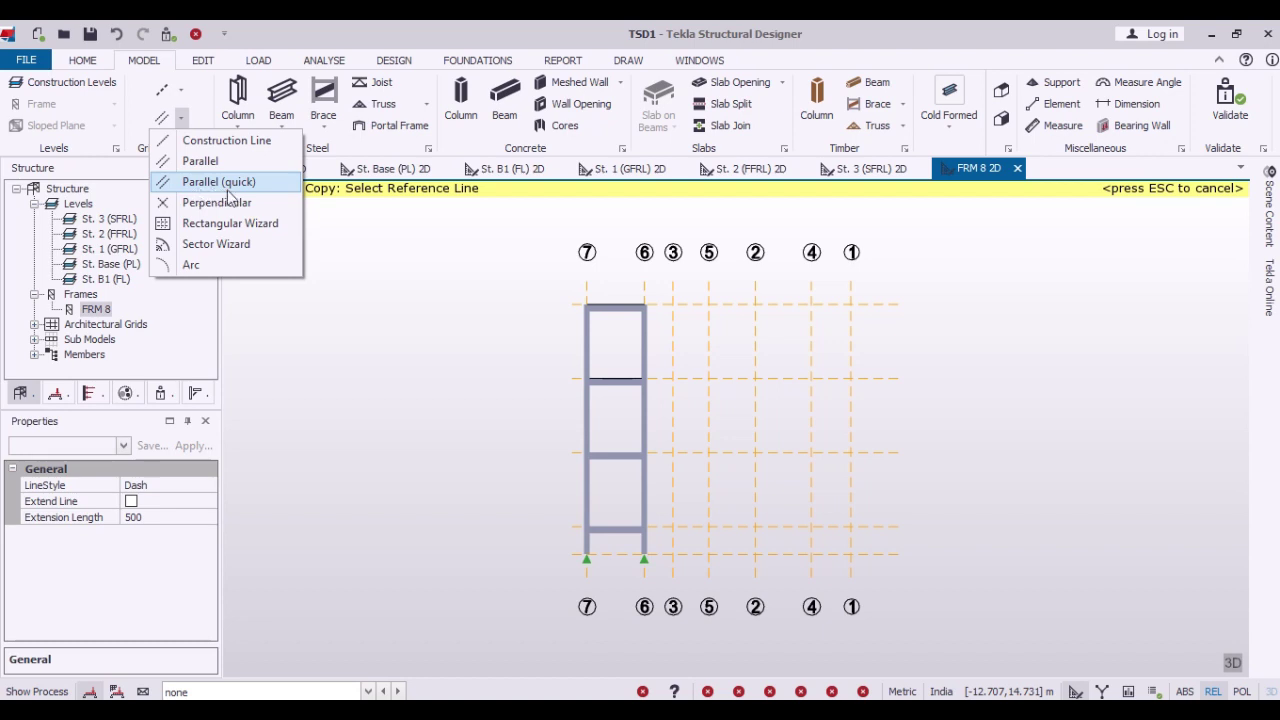
pyautogui.click(651, 528)
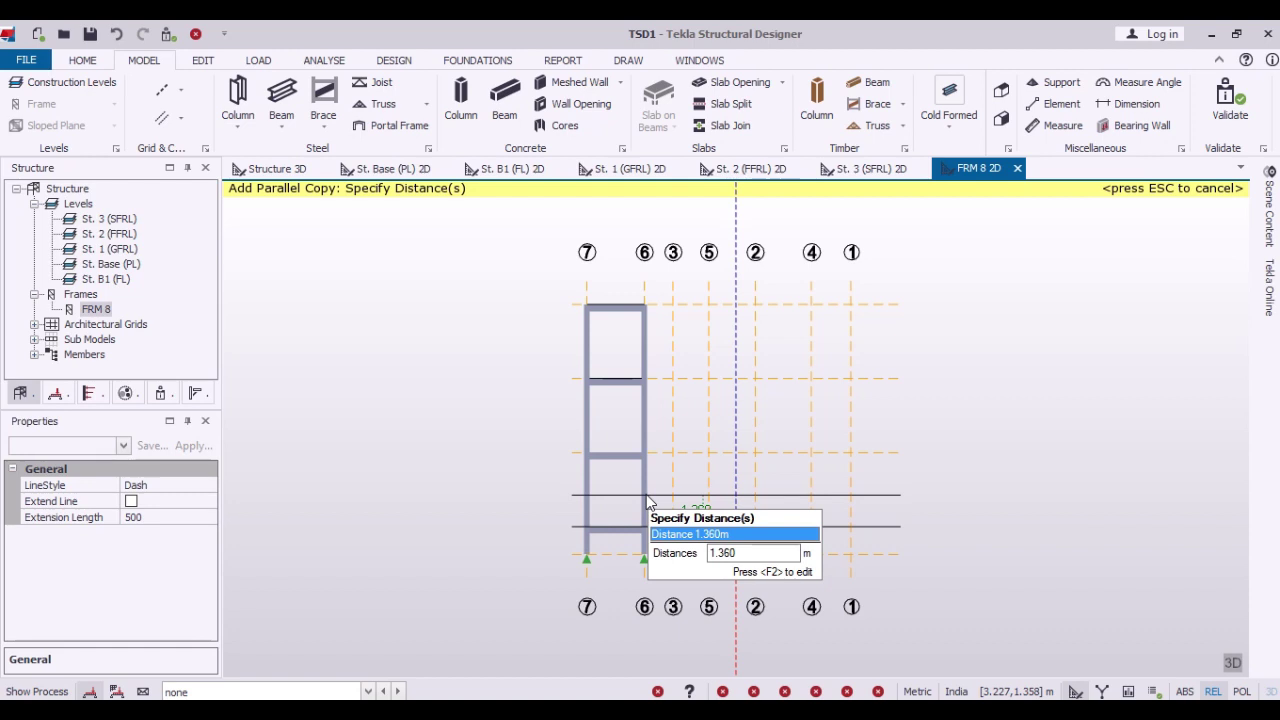
pyautogui.press('F2')
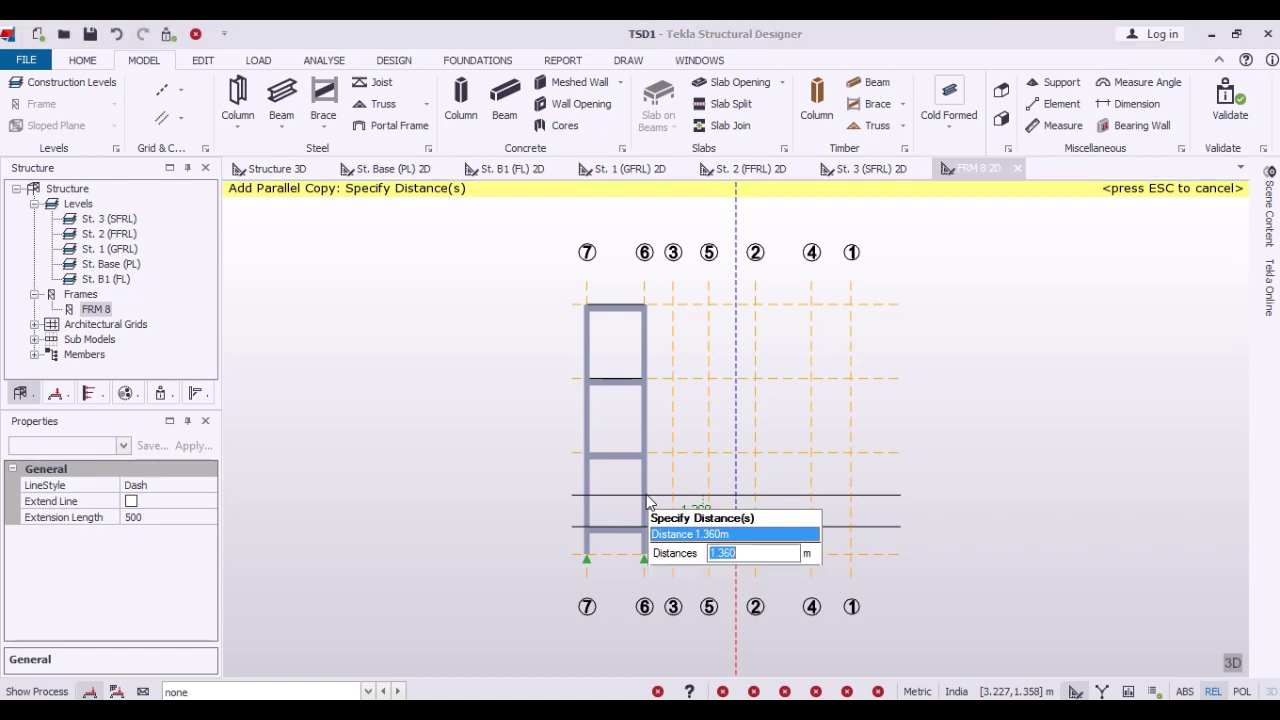
pyautogui.write('1')
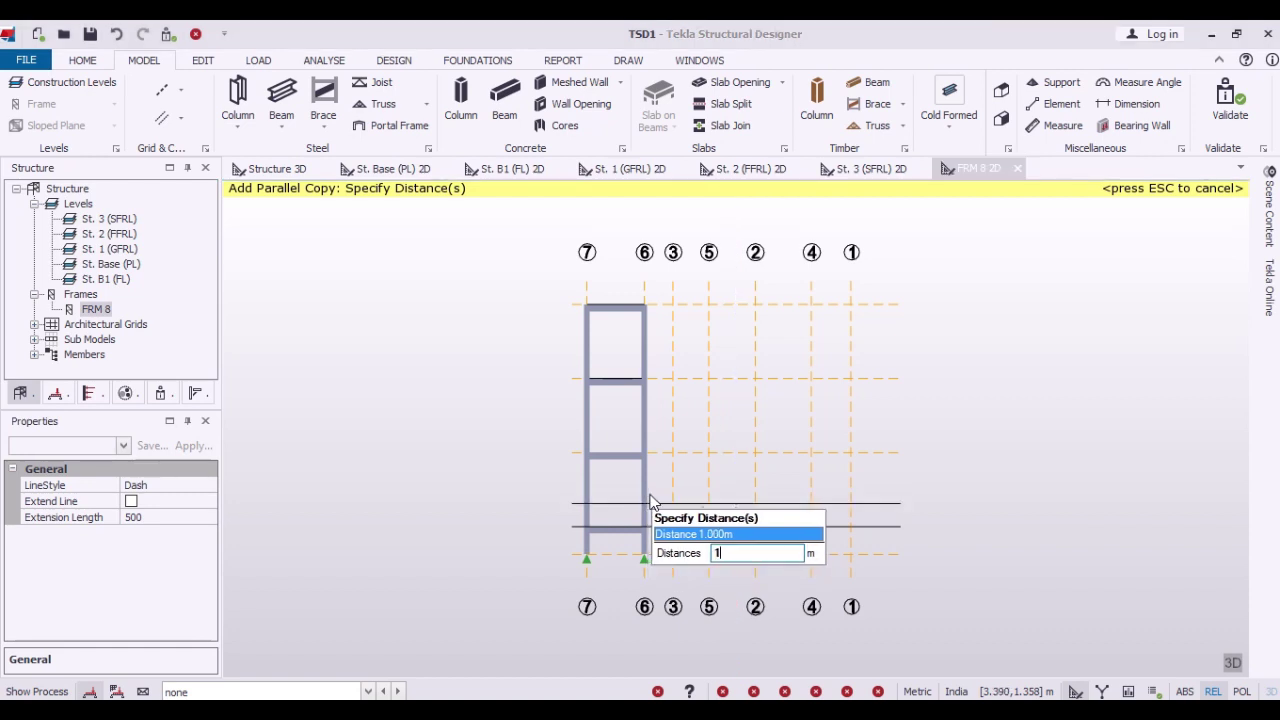
pyautogui.write('.6')
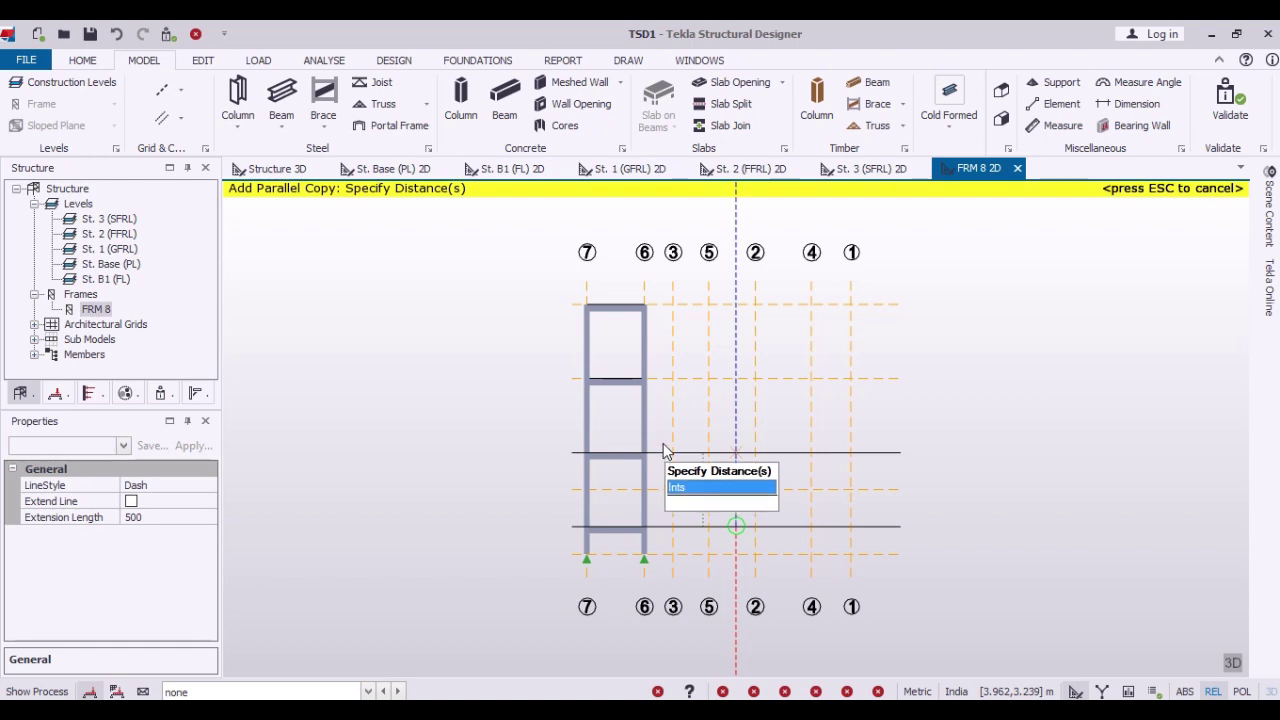
pyautogui.press('F2')
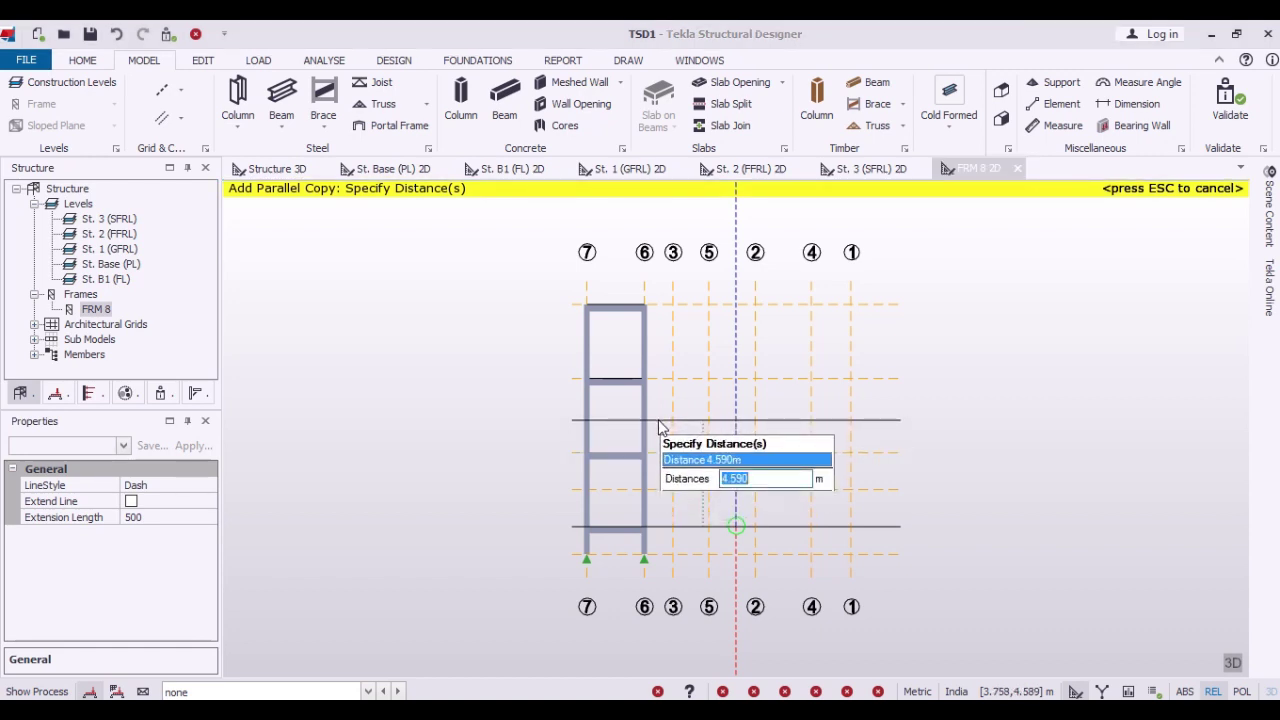
pyautogui.write('1.6')
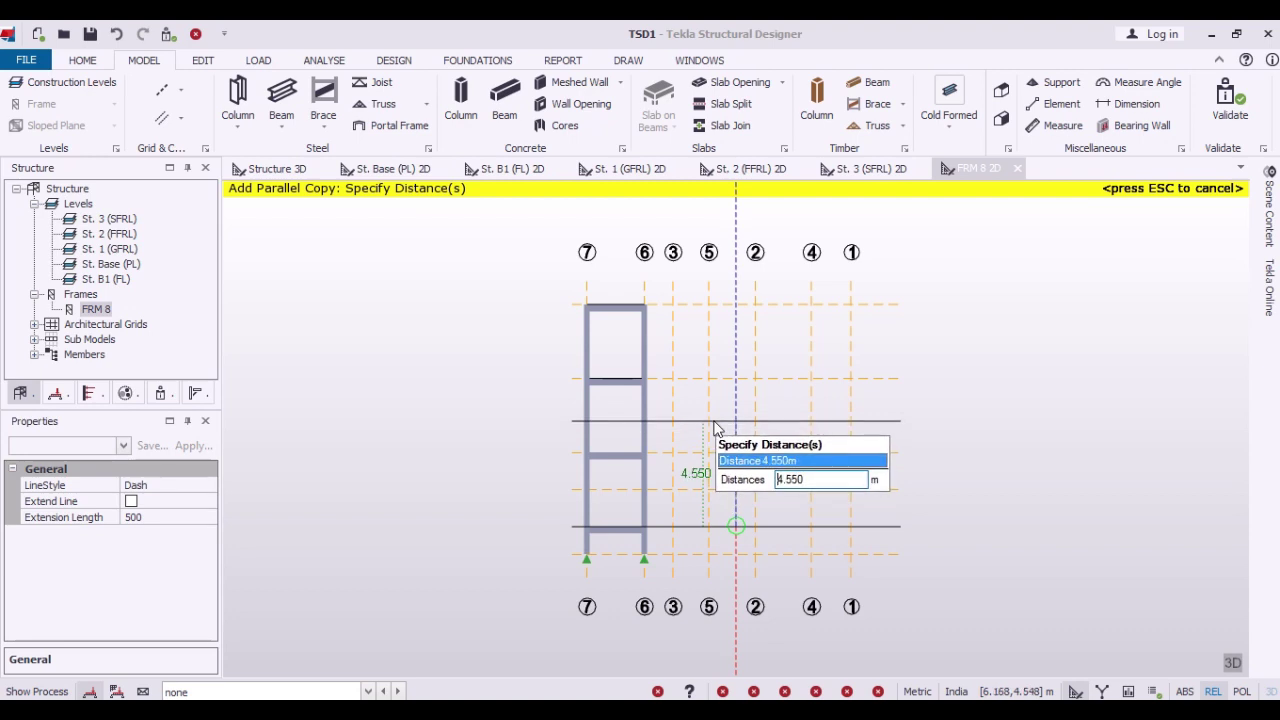
pyautogui.press('BackSpace')
pyautogui.press('BackSpace')
pyautogui.press('BackSpace')
pyautogui.press('BackSpace')
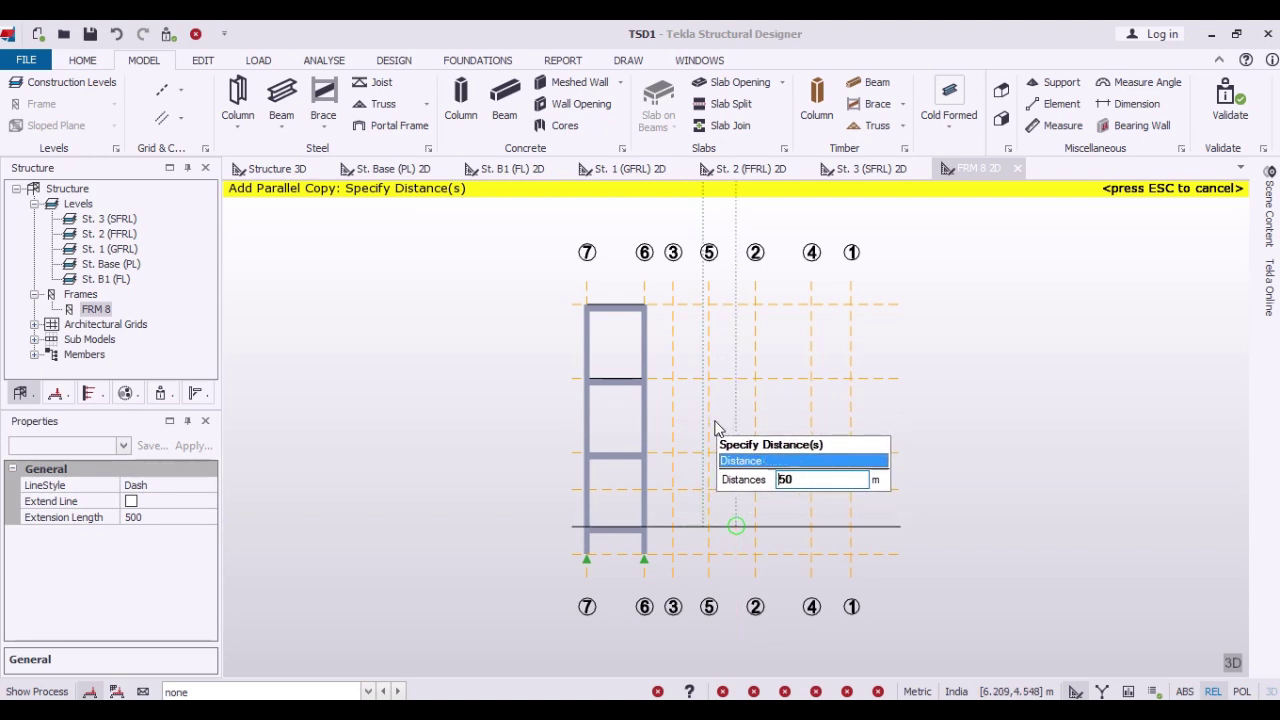
pyautogui.press('BackSpace')
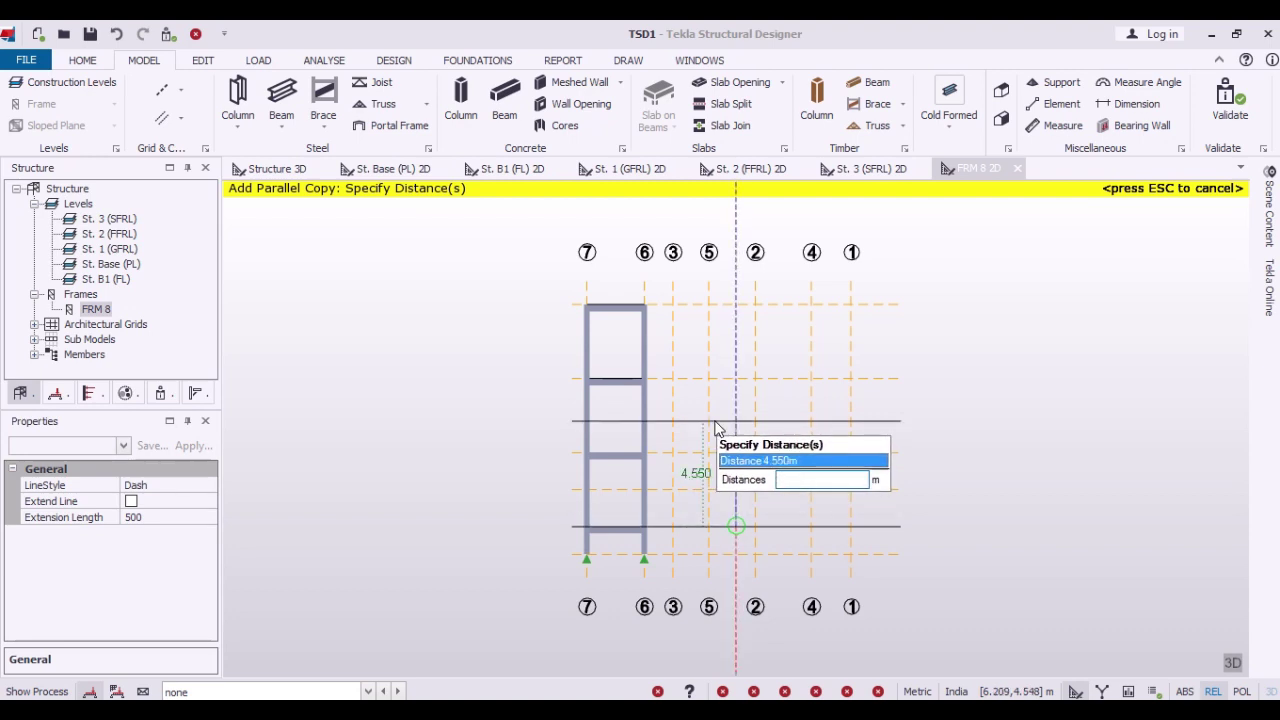
pyautogui.write('1')
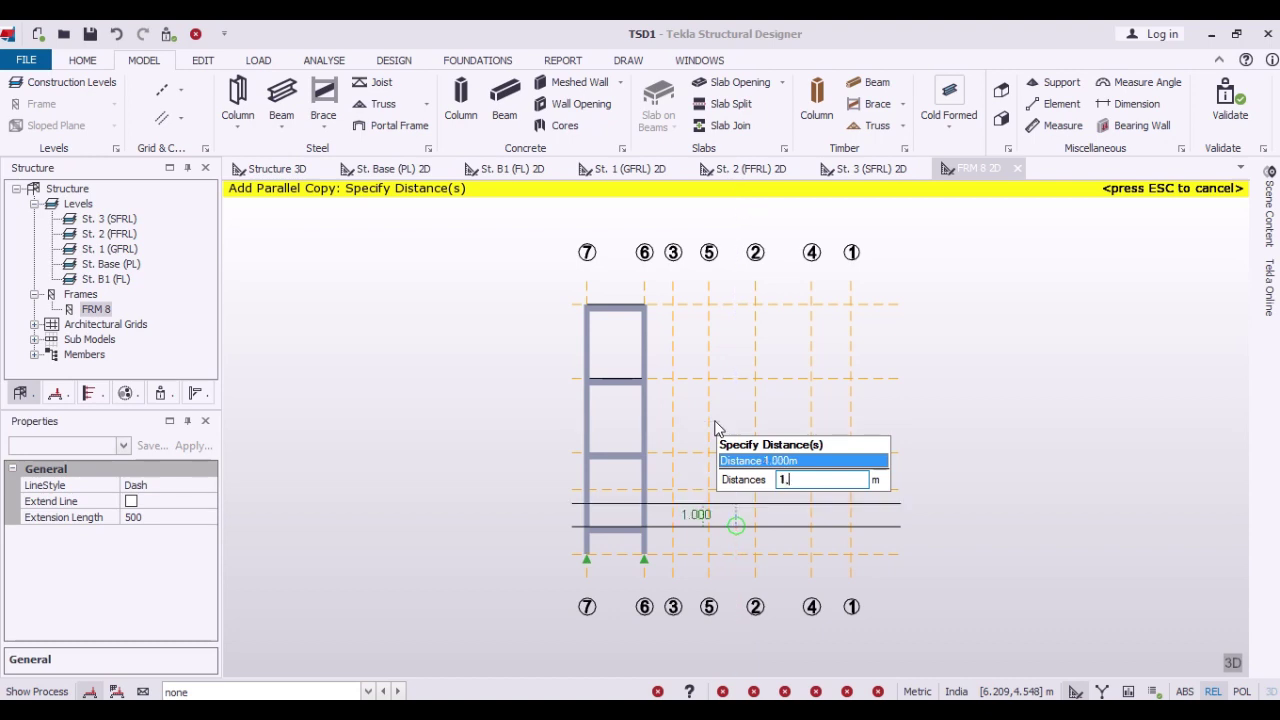
pyautogui.press('BackSpace')
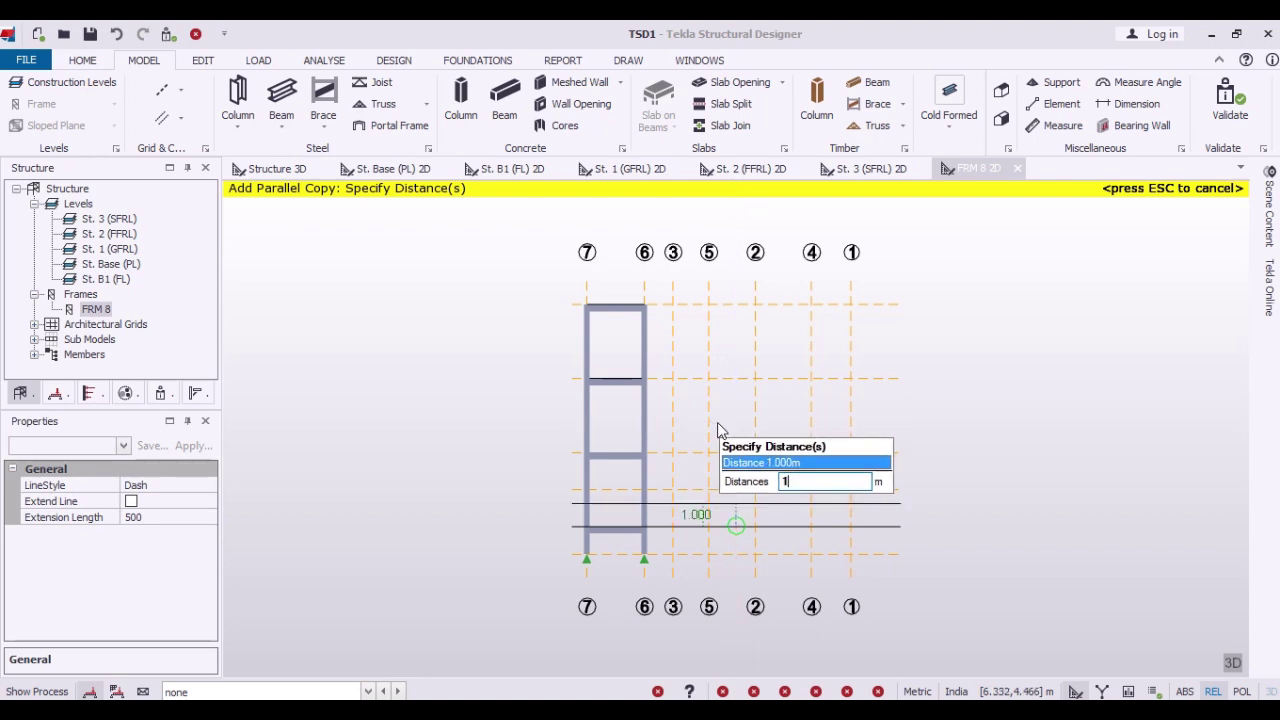
pyautogui.write('.6')
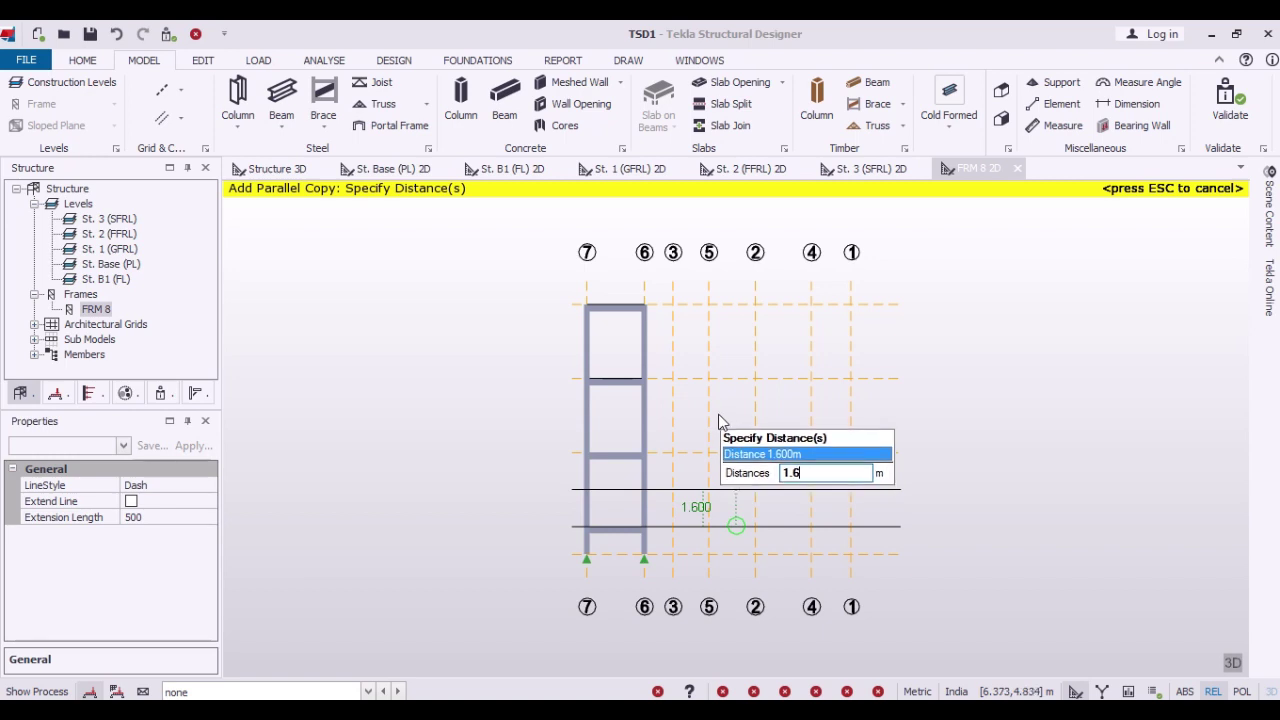
pyautogui.press('Return')
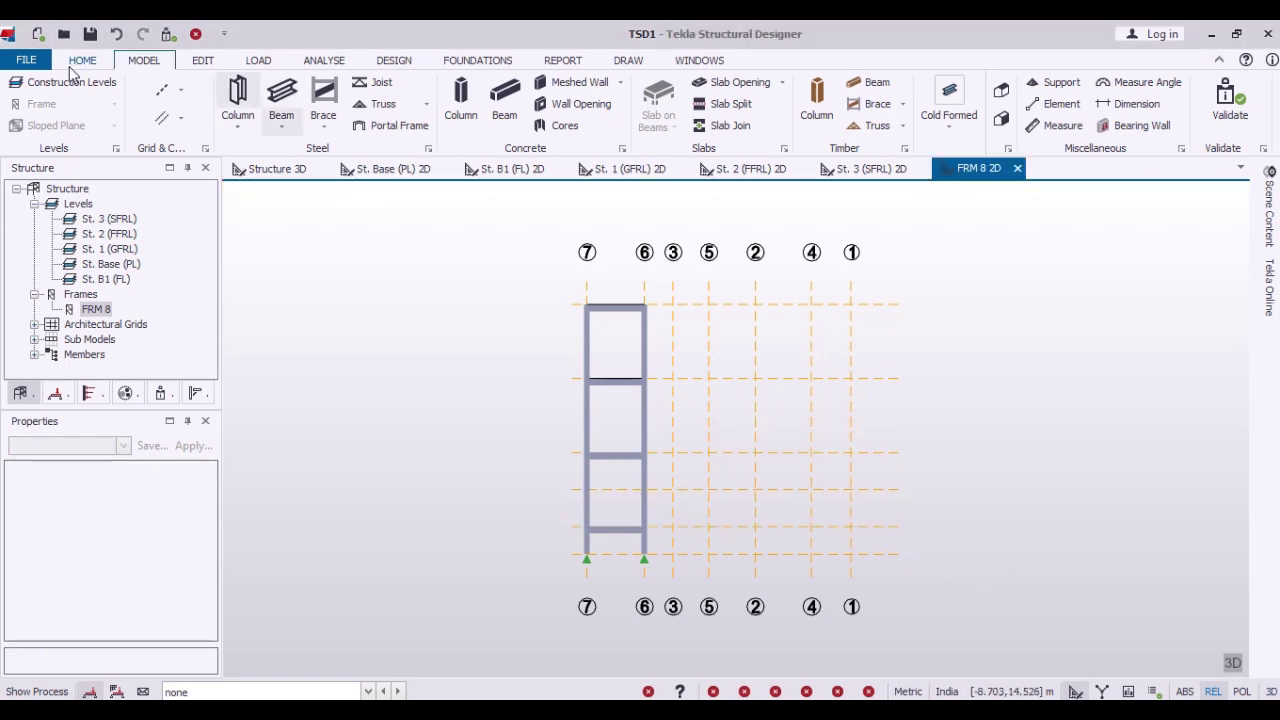
# Offset the lower construction line by another 1.6 m.
pyautogui.click(161, 117)
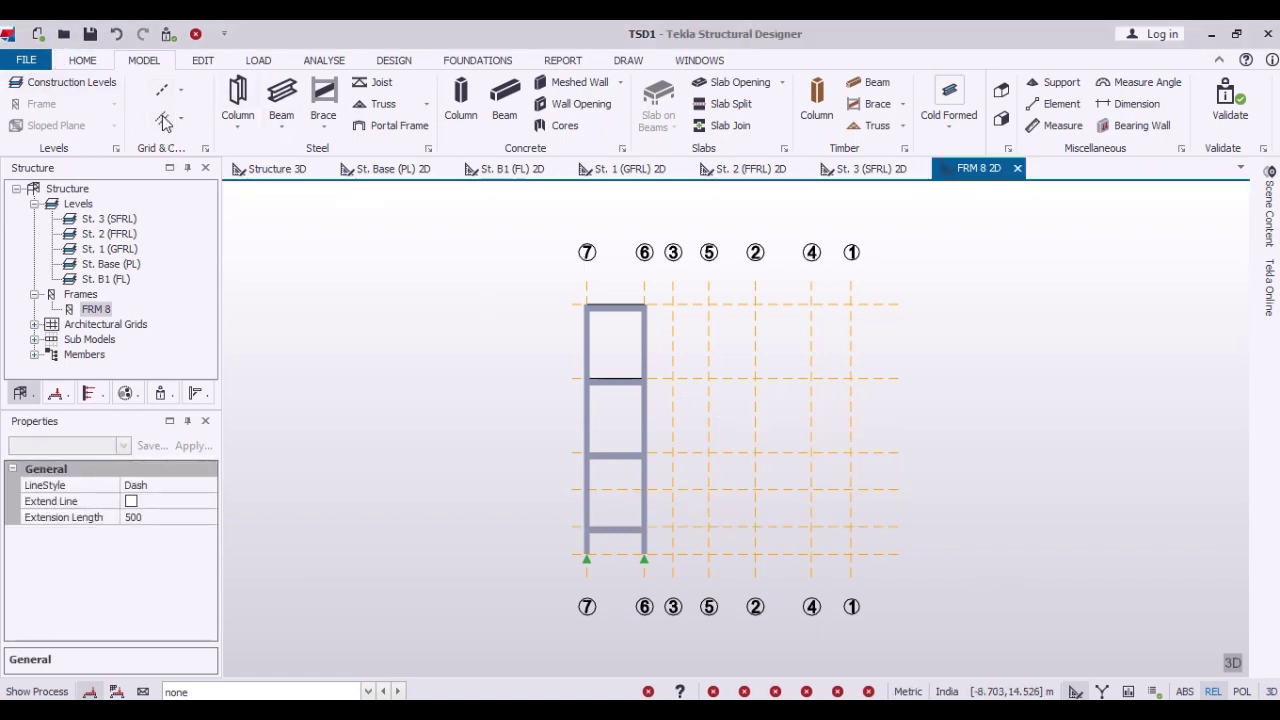
pyautogui.click(654, 452)
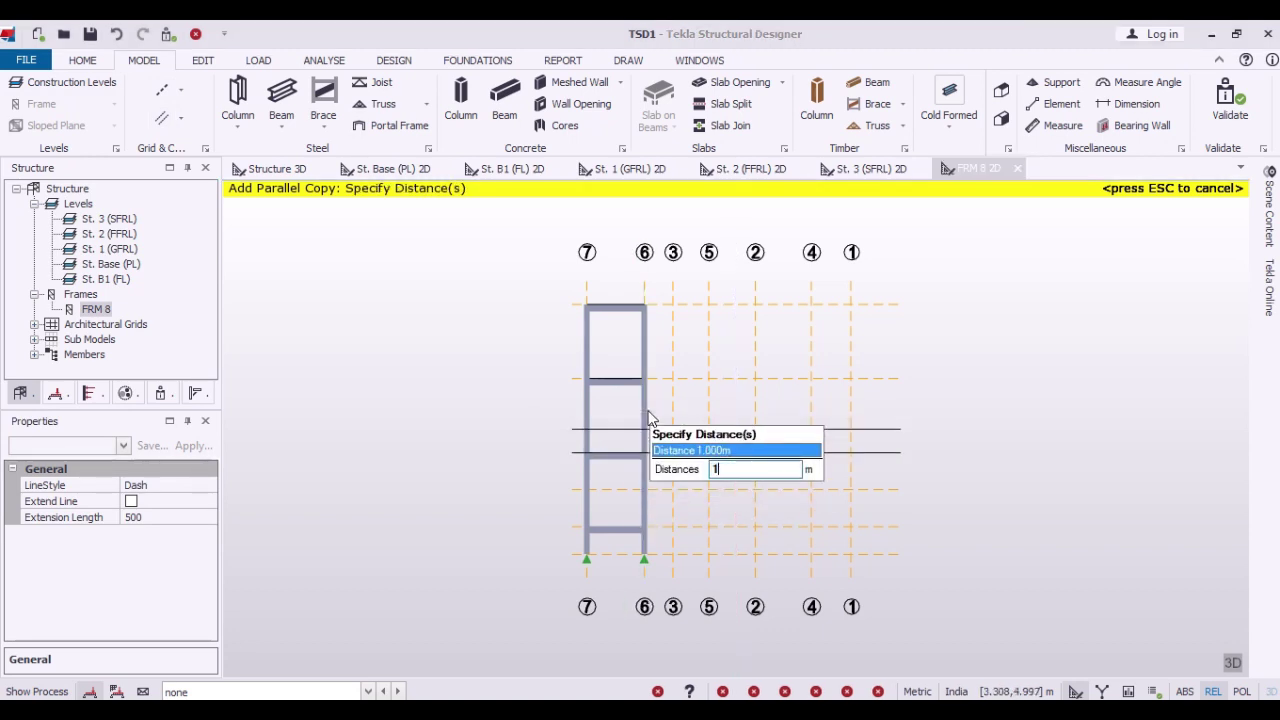
pyautogui.write('1.6')
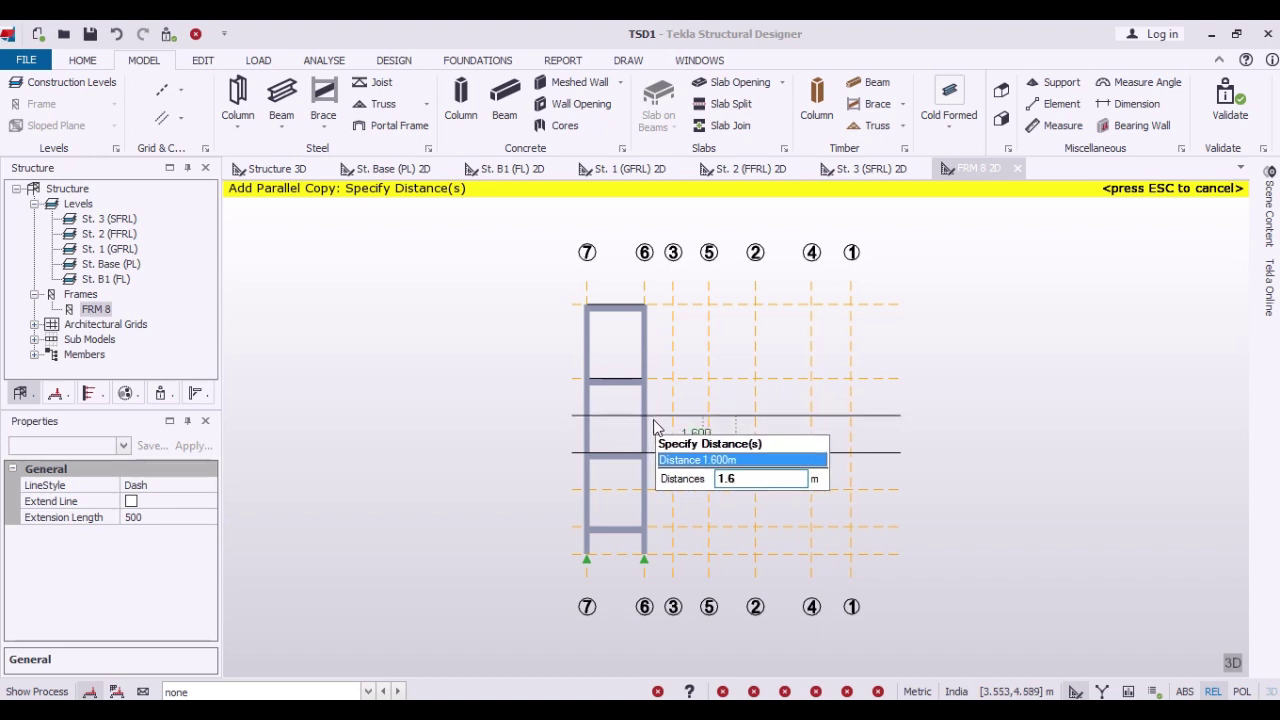
pyautogui.press('Return')
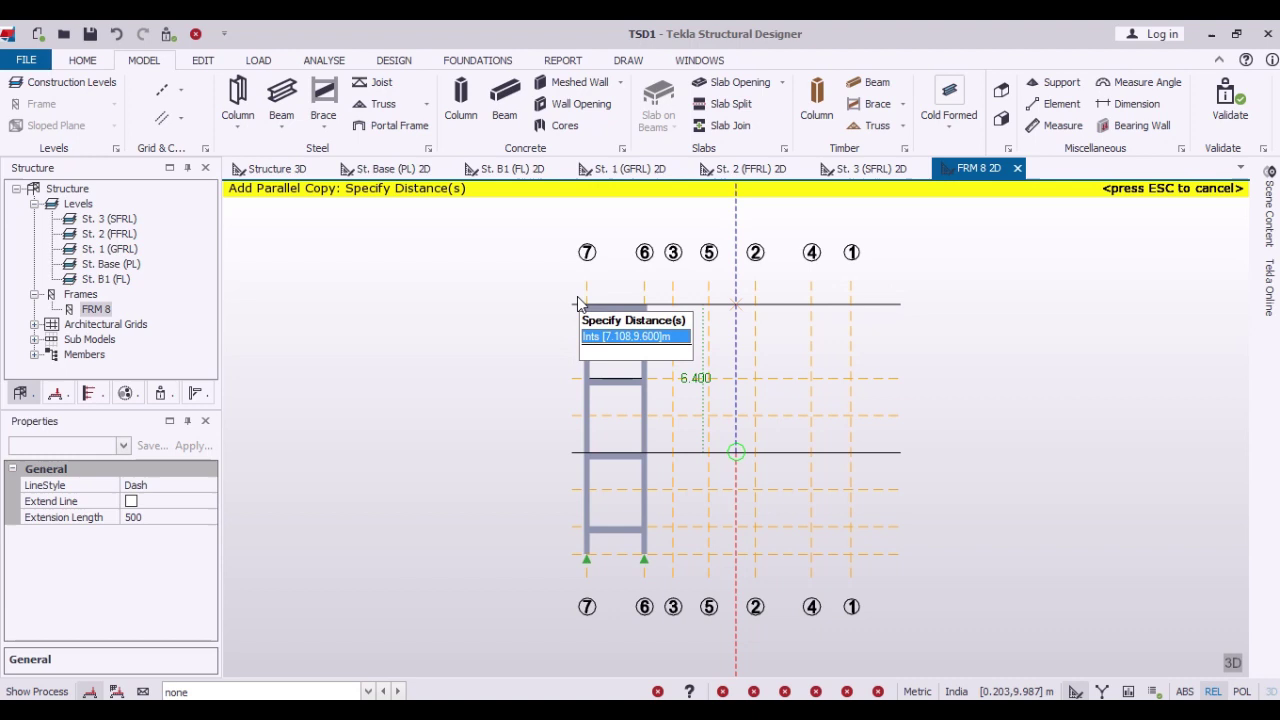
pyautogui.press('Escape')
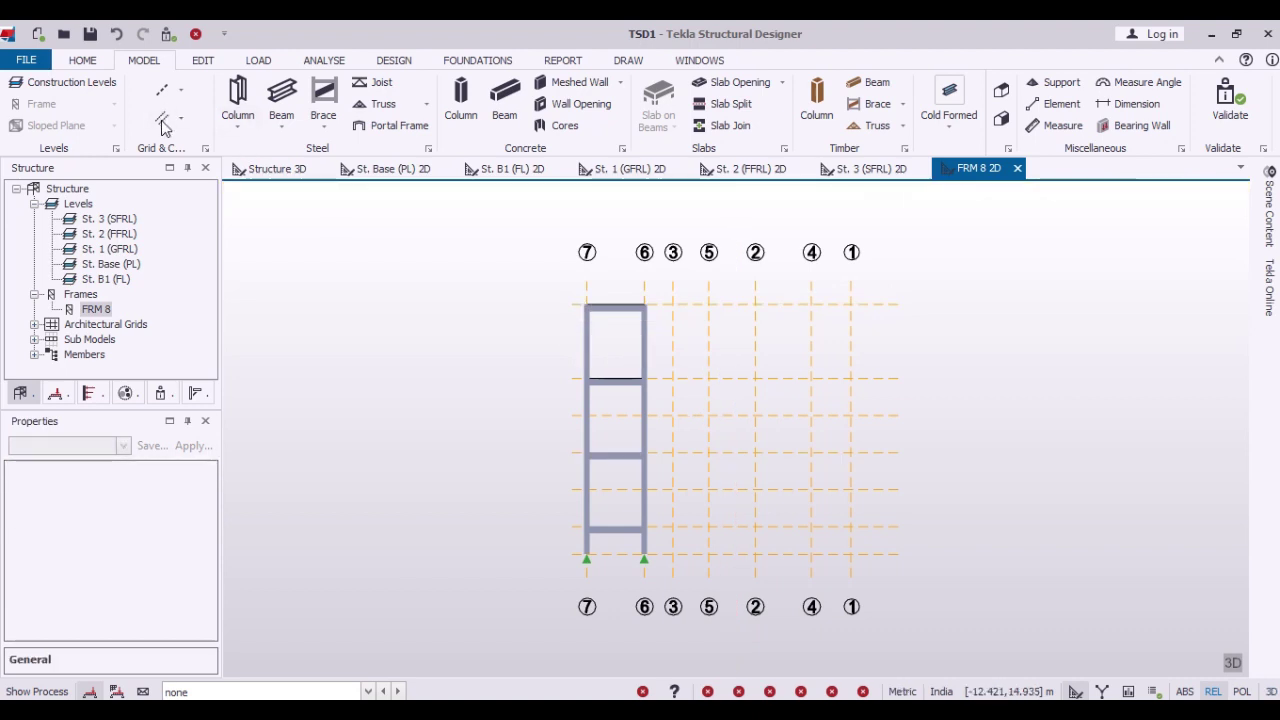
# Add a 1.6 m construction line above the upper floor beam line.
pyautogui.click(164, 119)
pyautogui.click(657, 378)
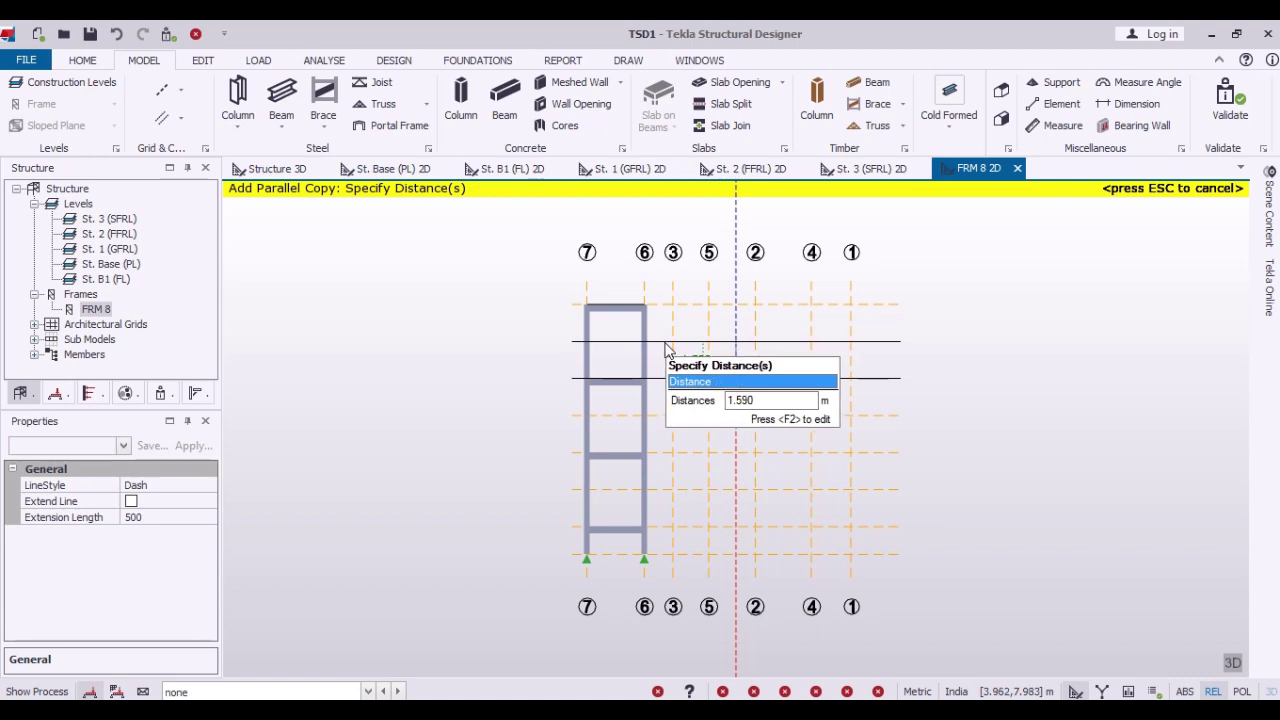
pyautogui.click(668, 349)
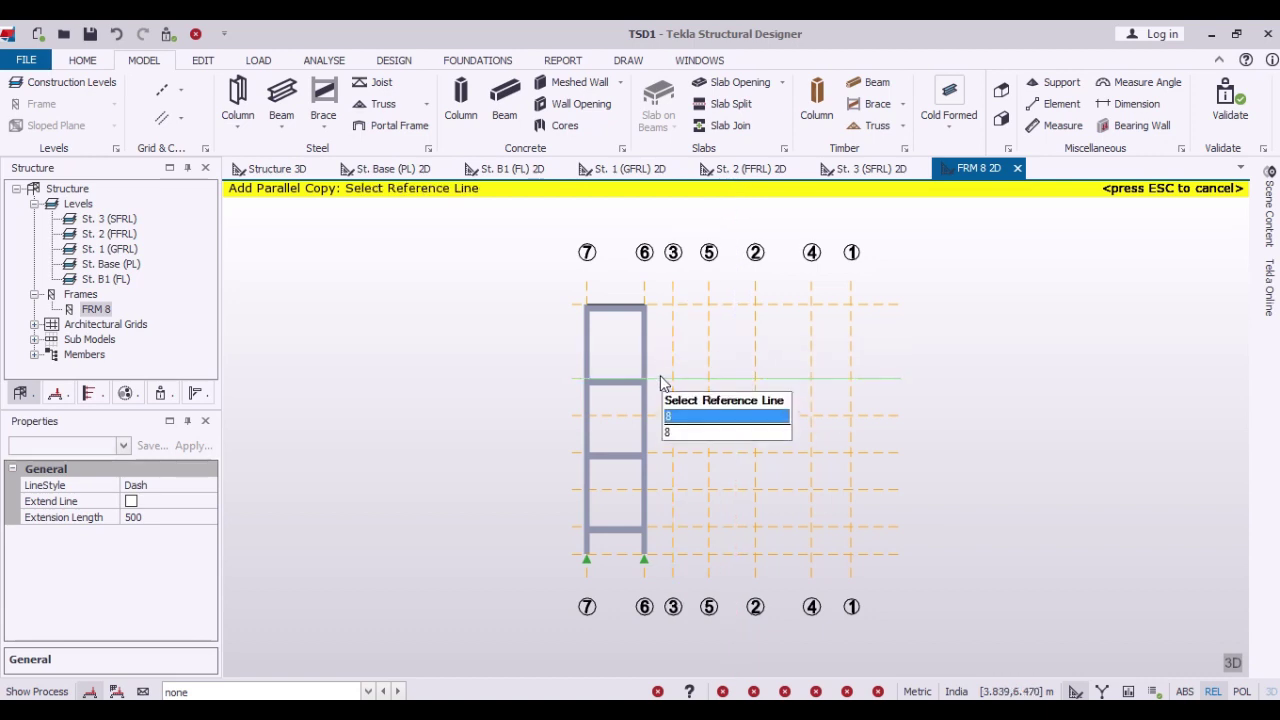
pyautogui.press('Escape')
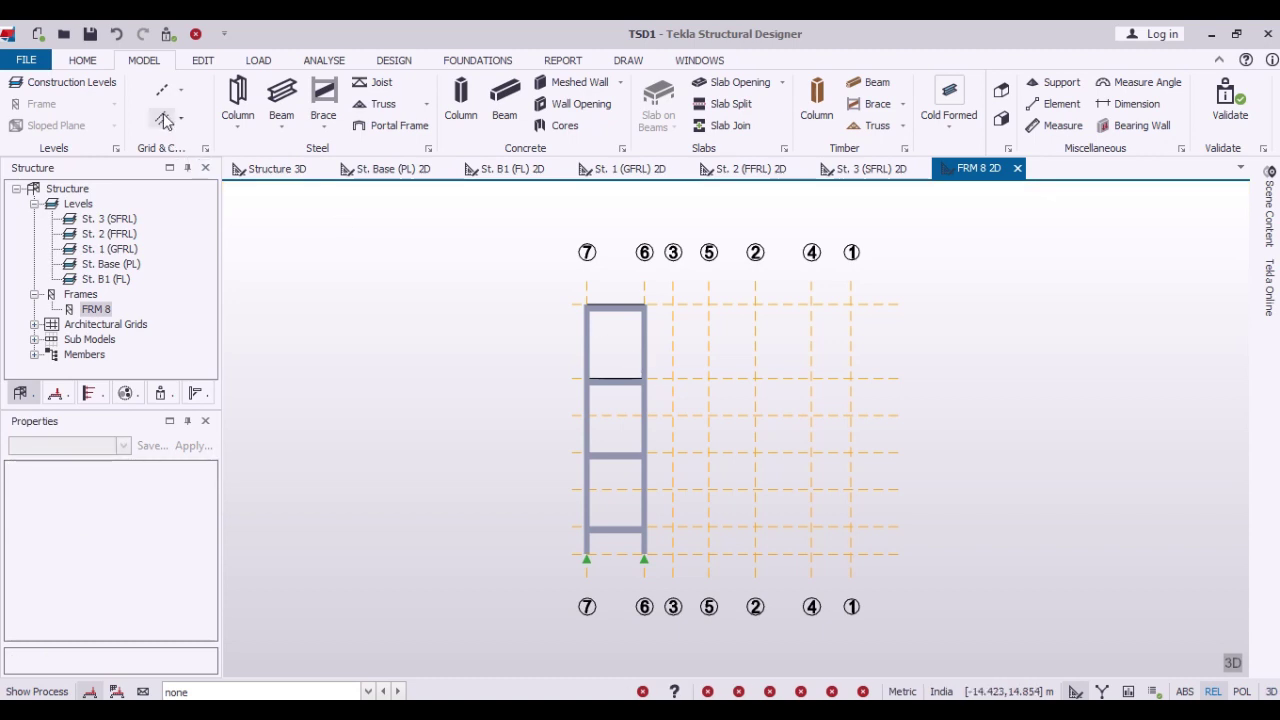
pyautogui.click(163, 118)
pyautogui.click(651, 379)
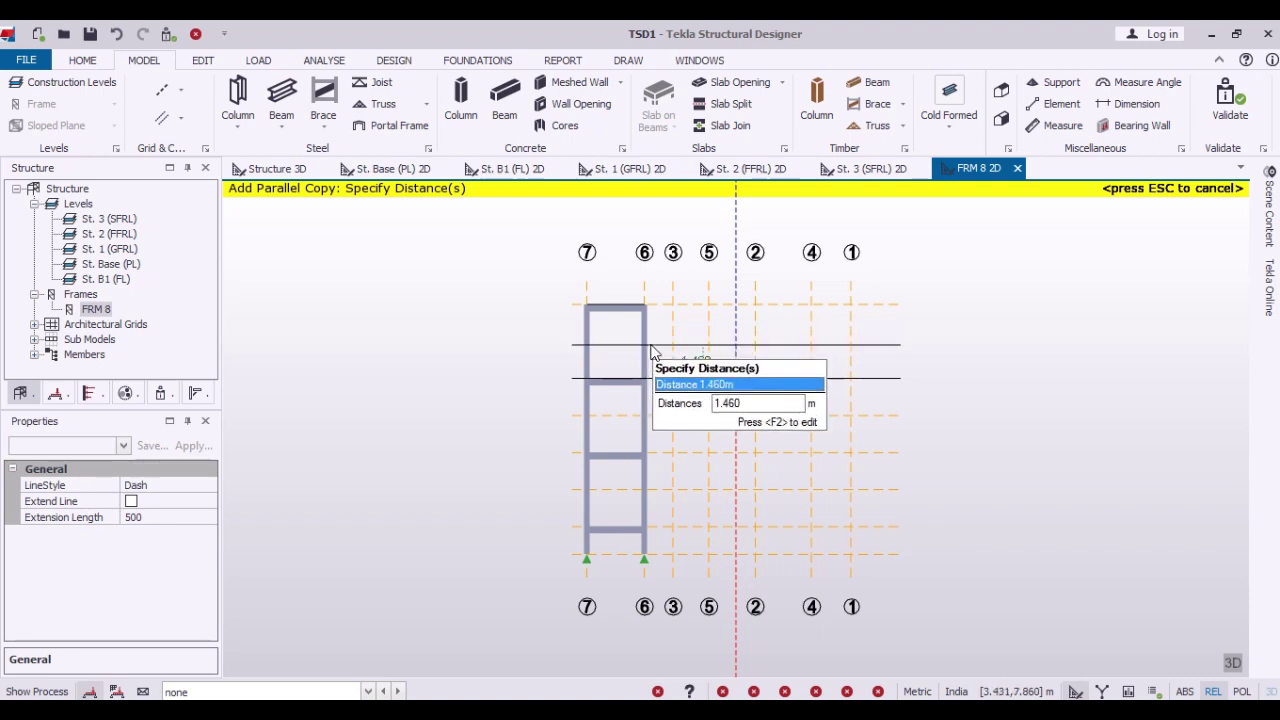
pyautogui.press('F2')
pyautogui.write('1.')
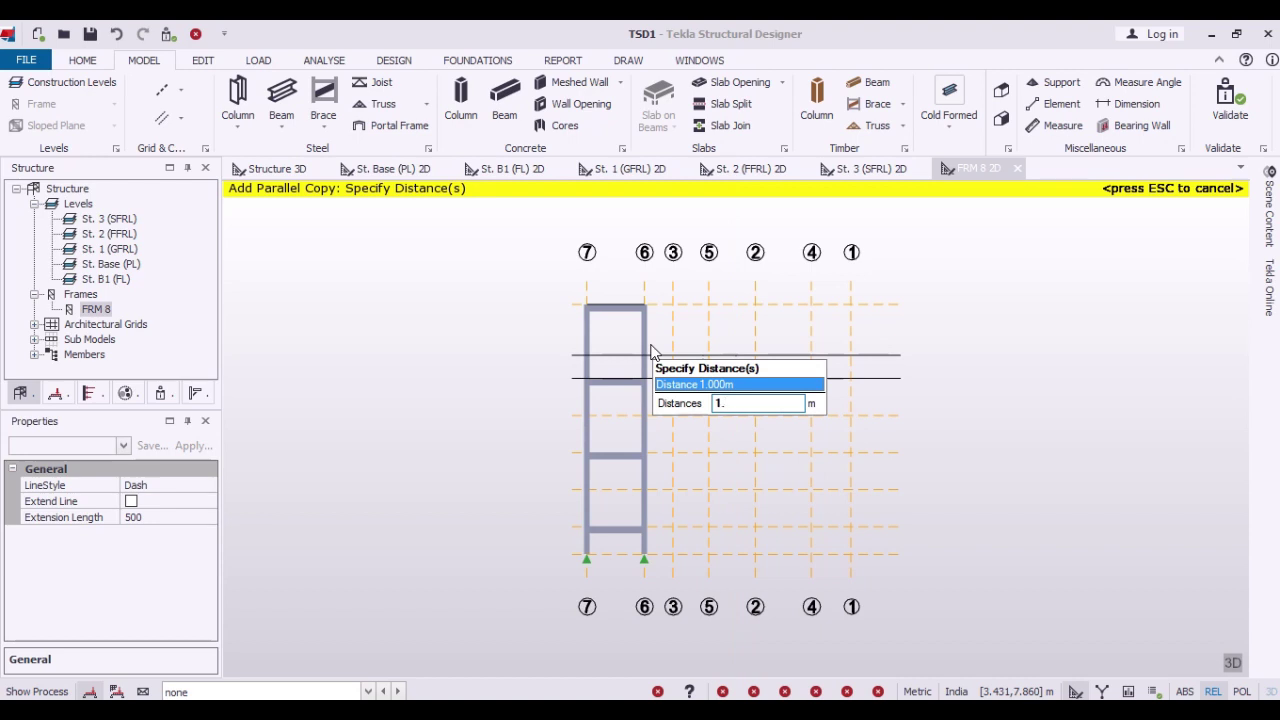
pyautogui.write('6')
pyautogui.press('Return')
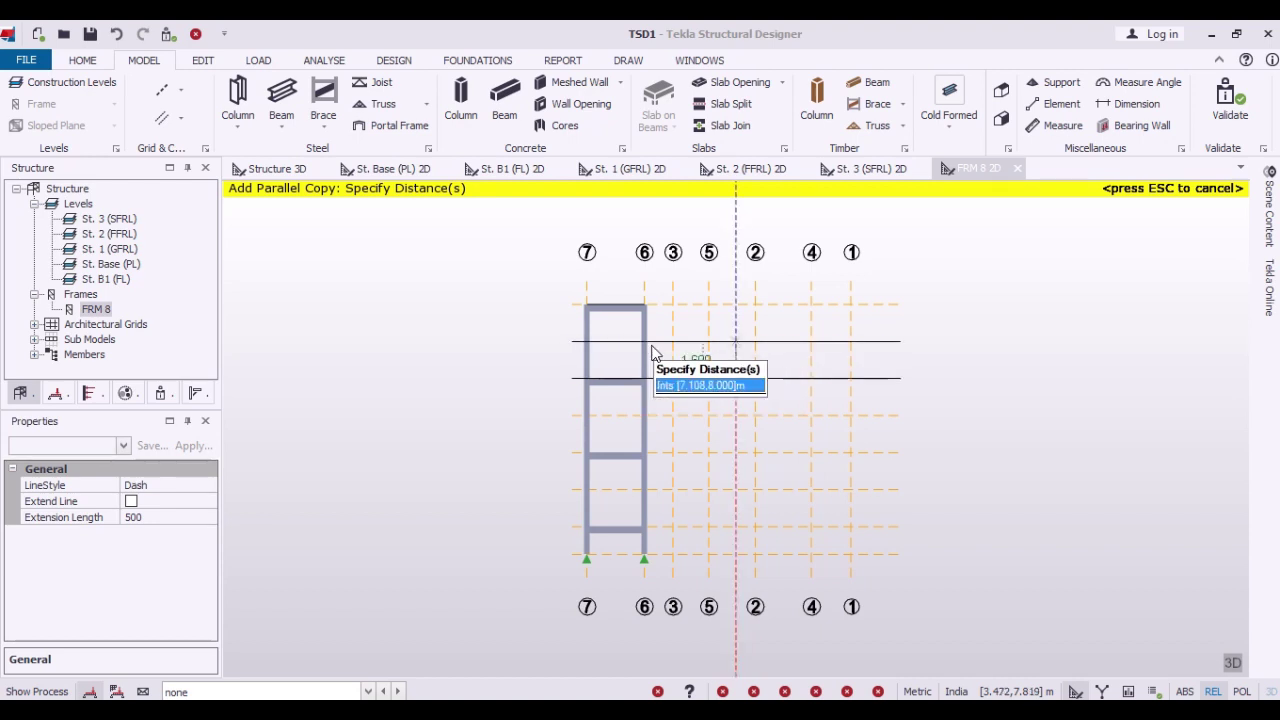
pyautogui.press('Return')
pyautogui.press('Escape')
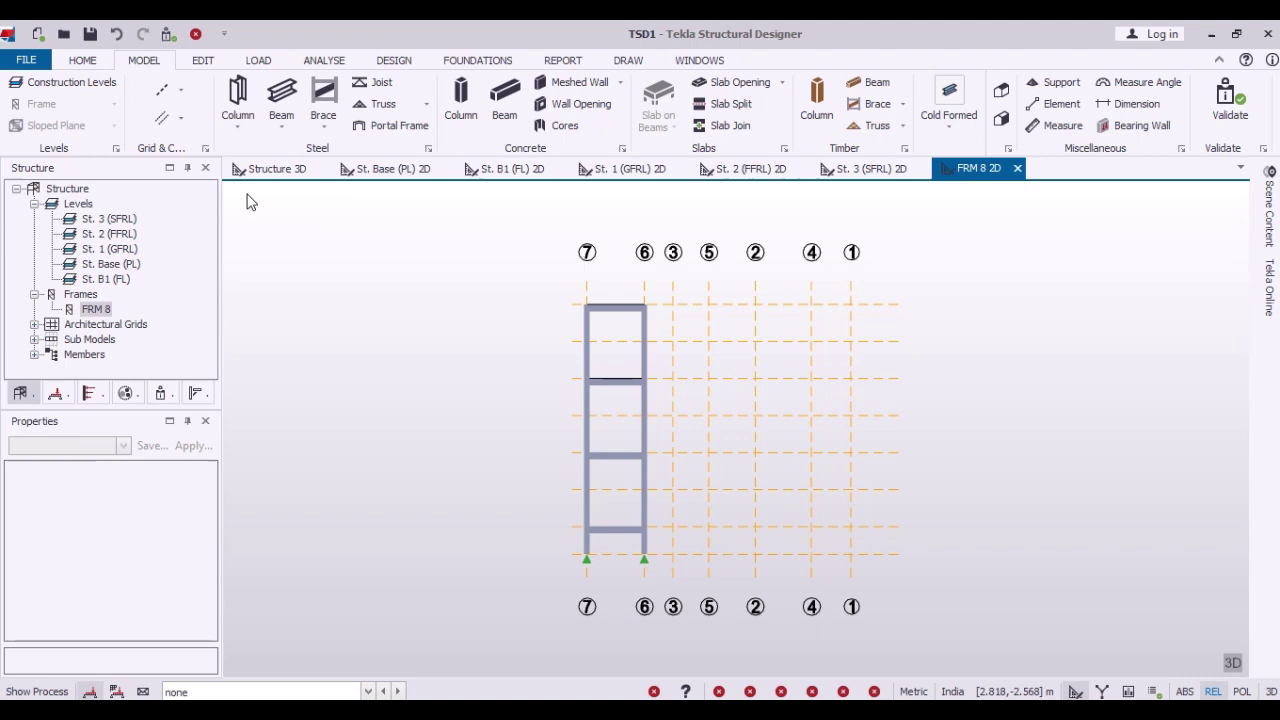
# Start a concrete beam with the B1 250x300 property set and review its properties.
pyautogui.click(504, 100)
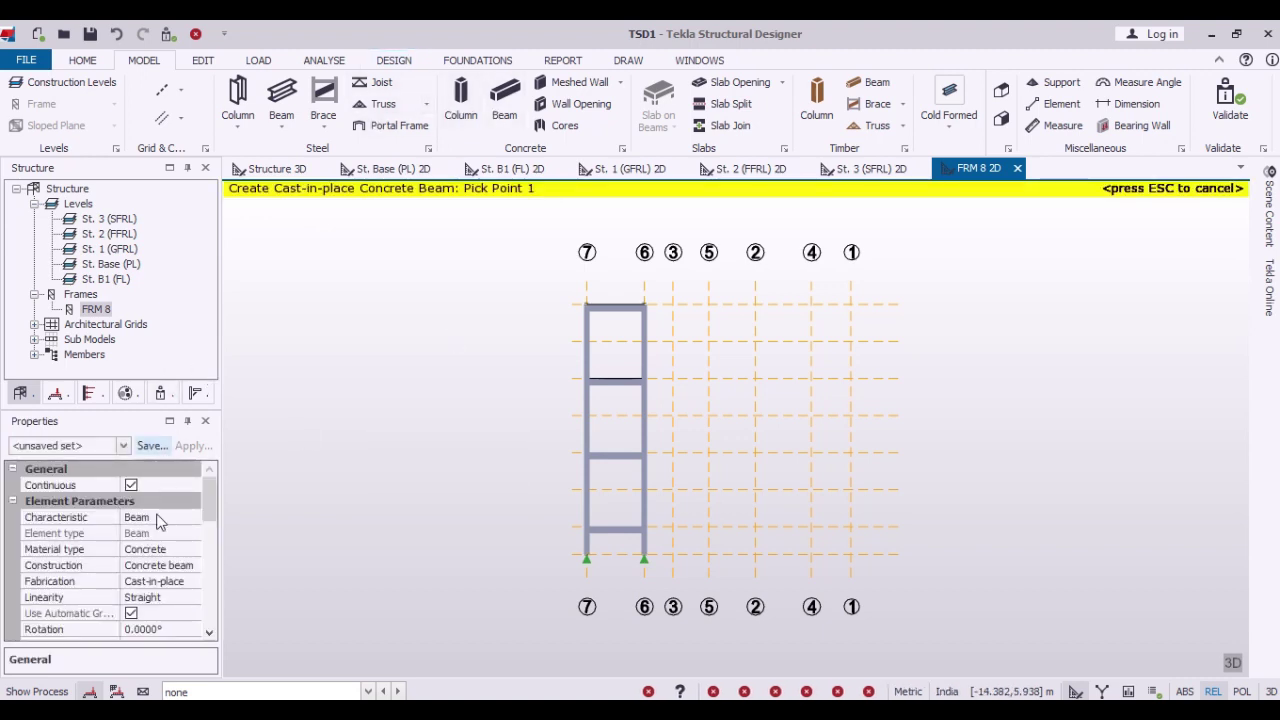
pyautogui.click(125, 448)
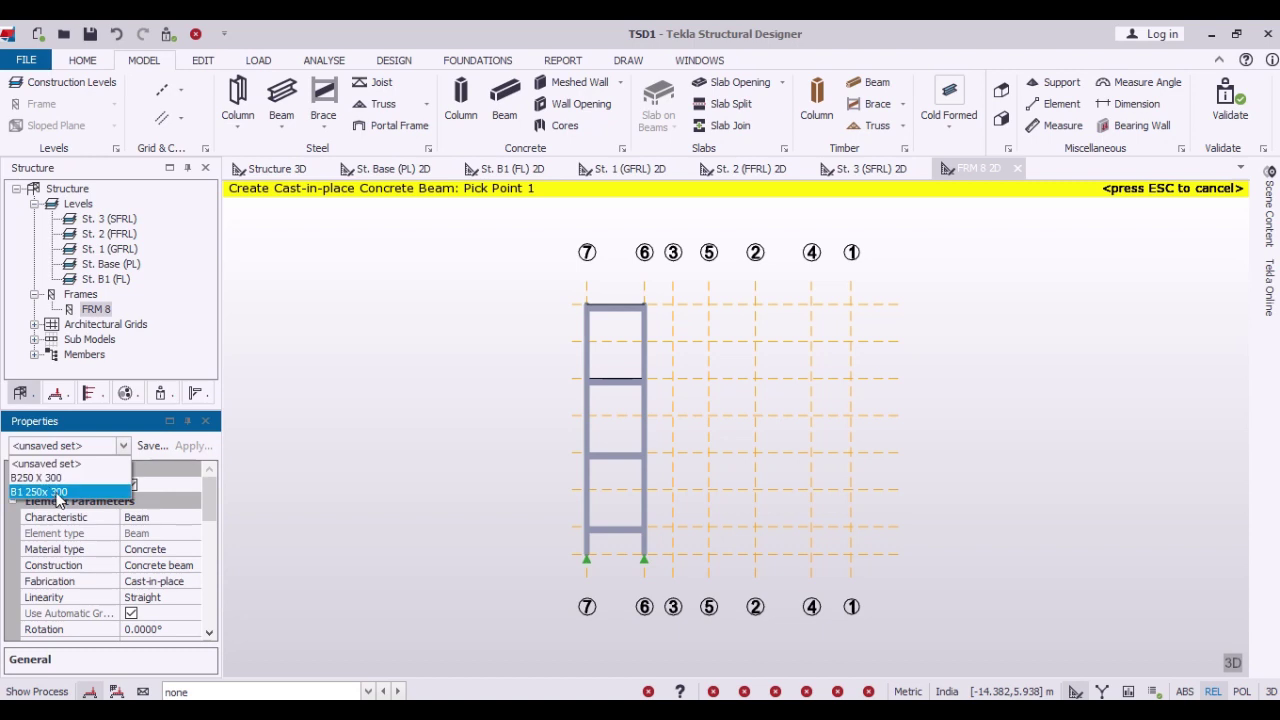
pyautogui.click(59, 493)
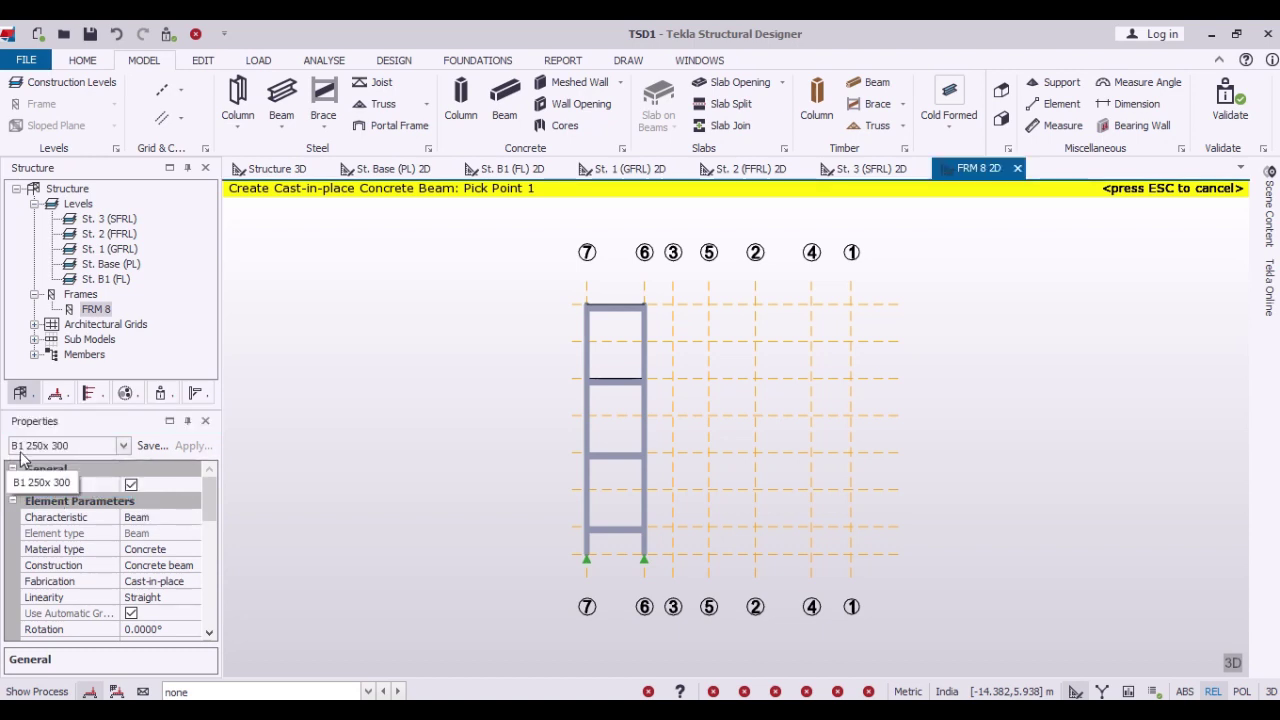
pyautogui.click(208, 634)
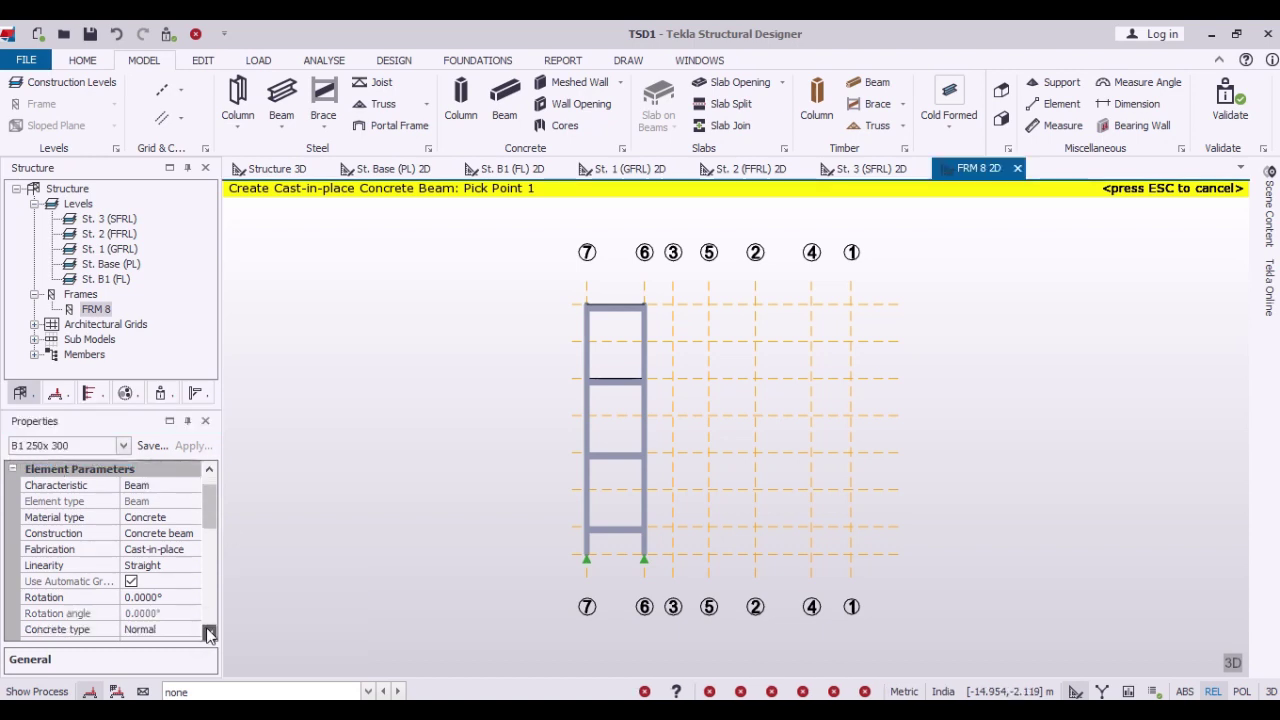
pyautogui.click(208, 634)
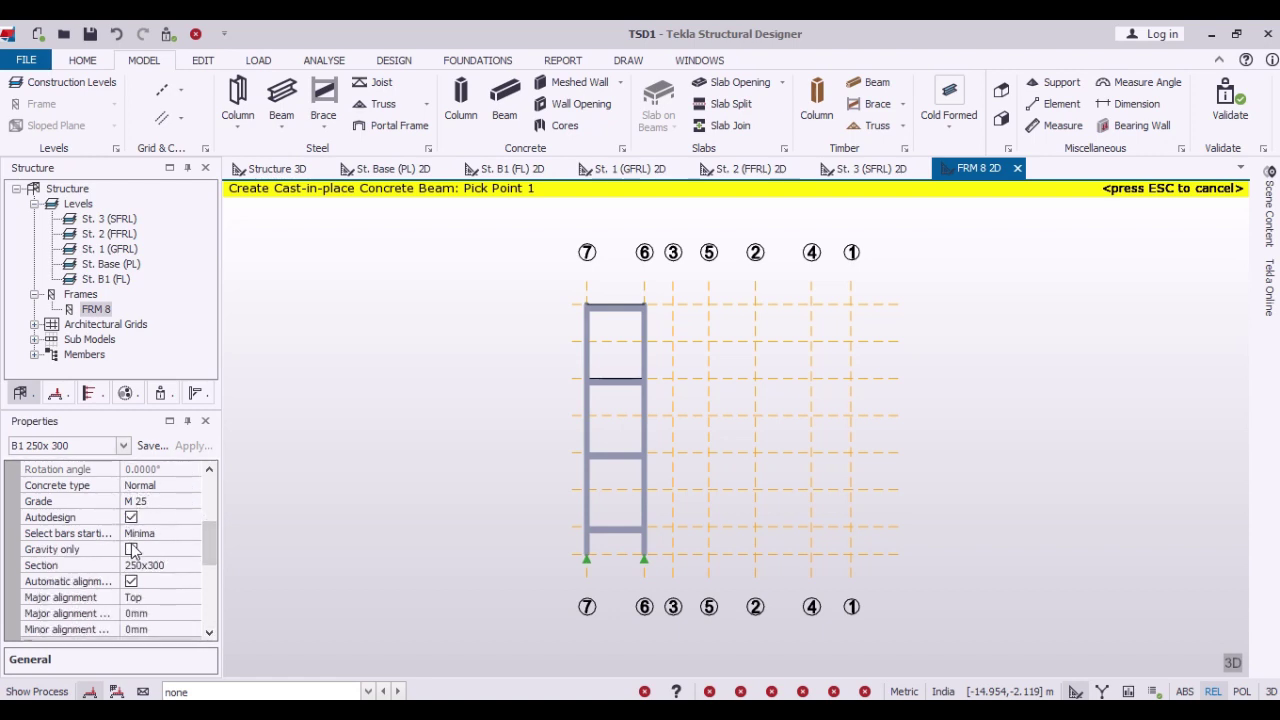
pyautogui.scroll(-1, 212, 634)
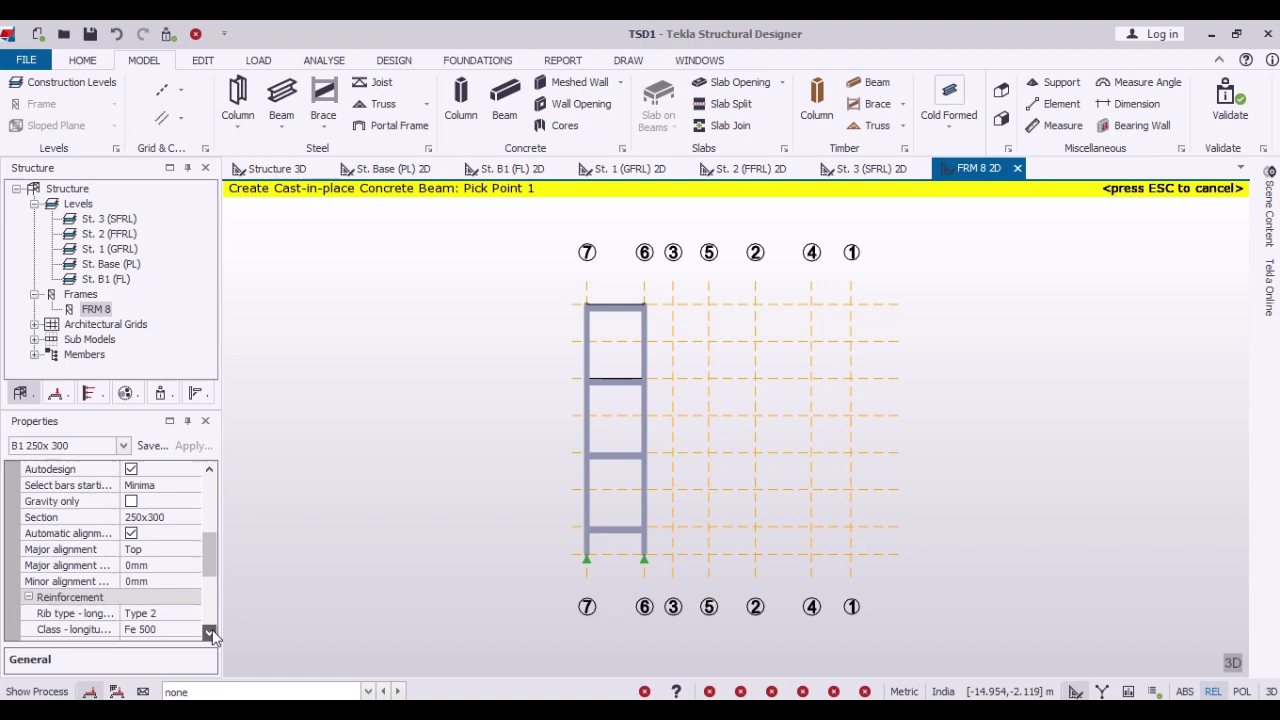
pyautogui.scroll(-1, 212, 634)
pyautogui.scroll(-1, 210, 630)
pyautogui.click(85, 549)
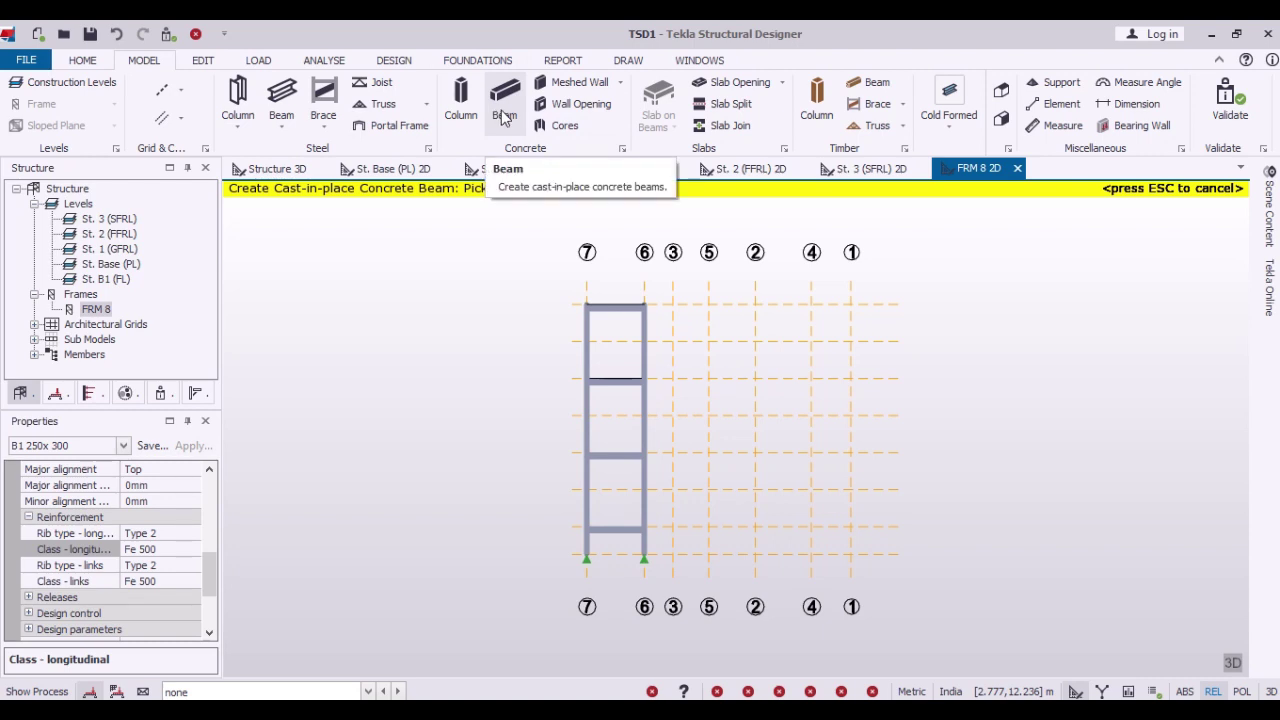
# Draw three landing beams between the FRM 8 columns, the first at 1.6 m.
pyautogui.scroll(3, 588, 485)
pyautogui.scroll(3, 588, 493)
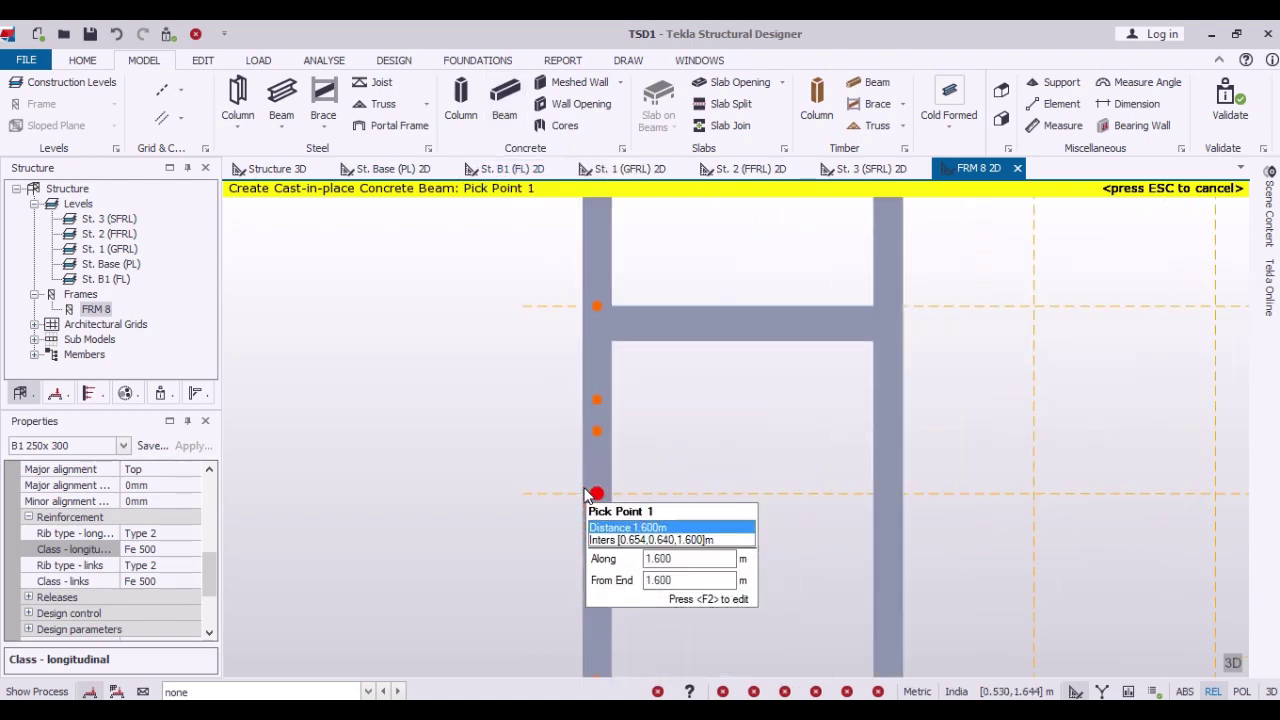
pyautogui.click(598, 493)
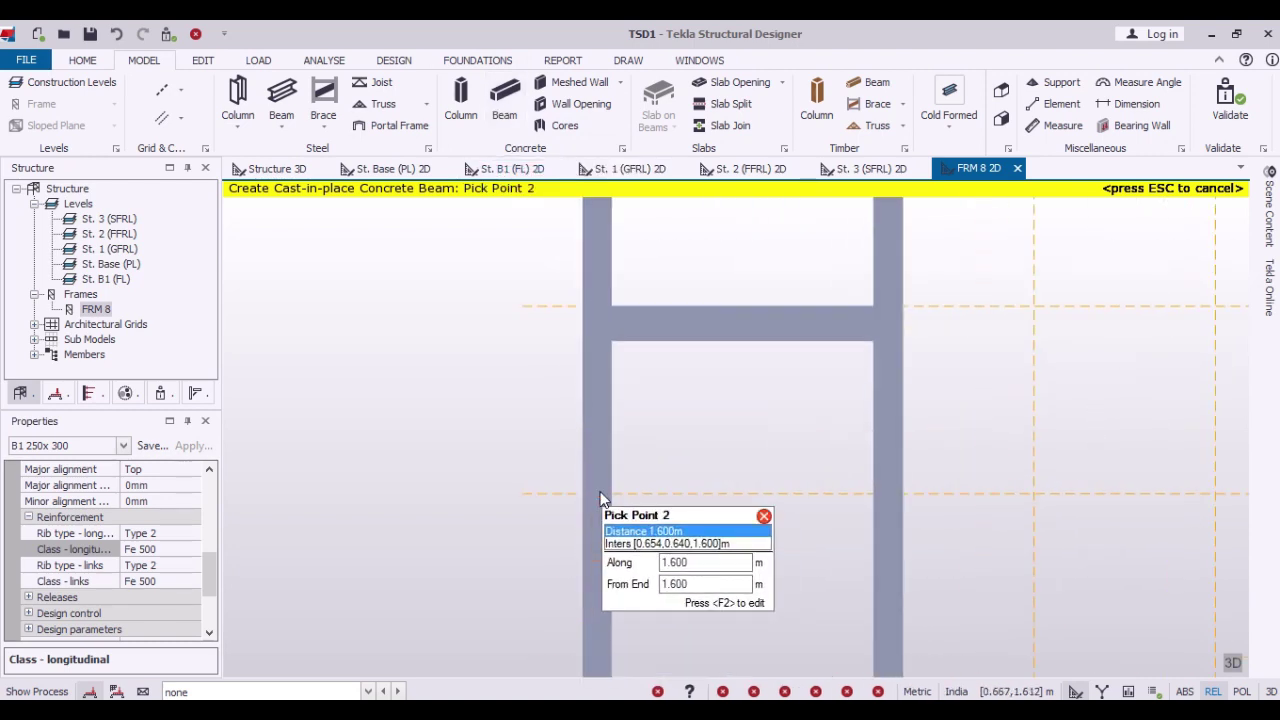
pyautogui.click(887, 495)
pyautogui.scroll(-2, 847, 507)
pyautogui.scroll(-2, 860, 510)
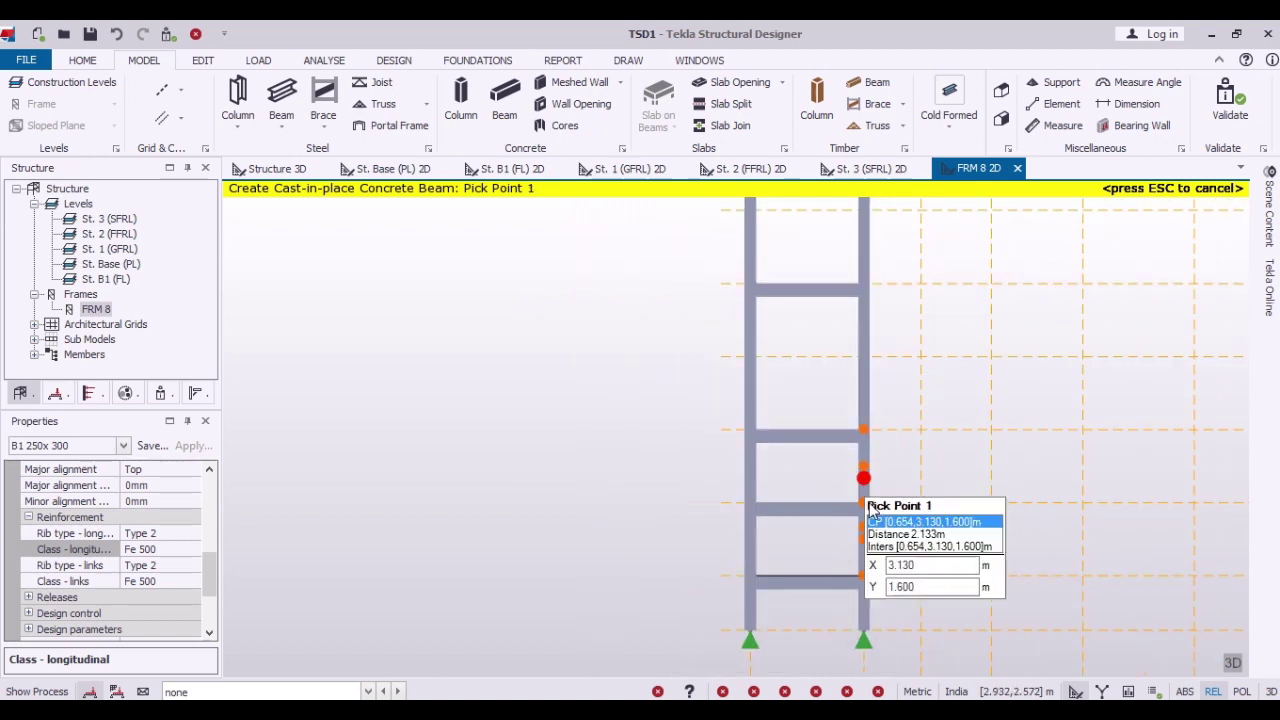
pyautogui.click(750, 355)
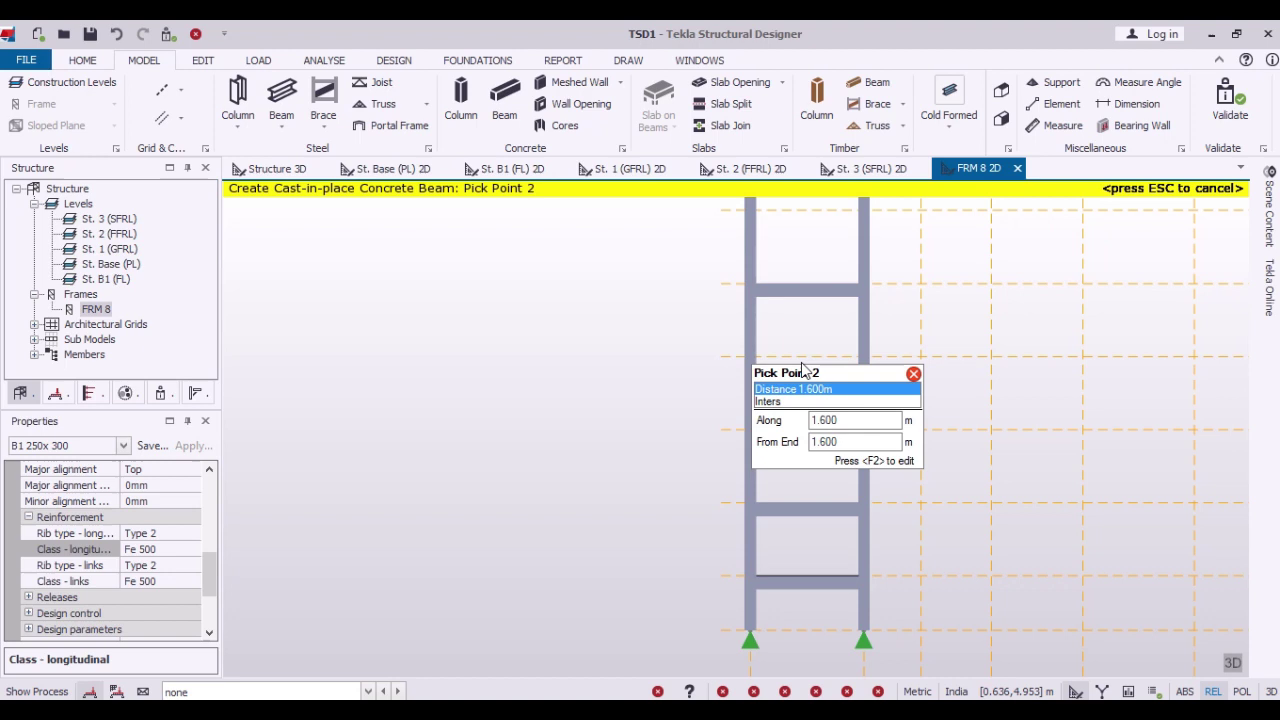
pyautogui.click(863, 356)
pyautogui.scroll(-3, 792, 375)
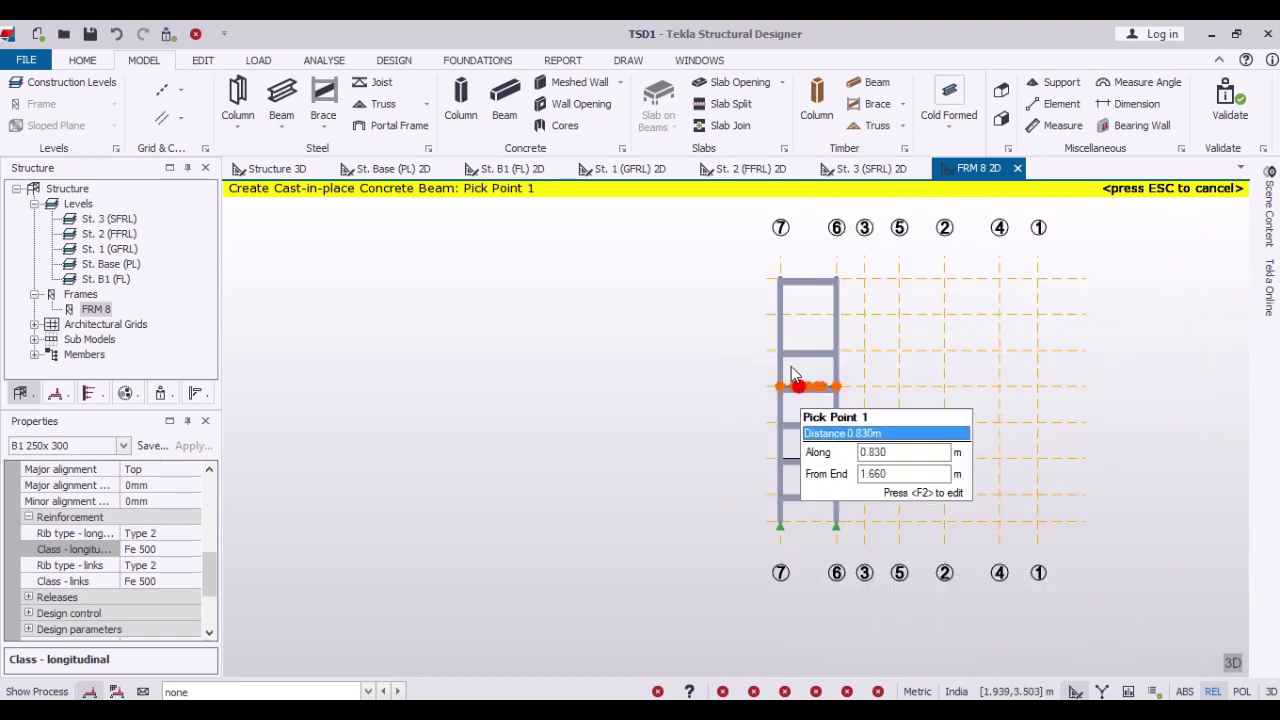
pyautogui.click(780, 313)
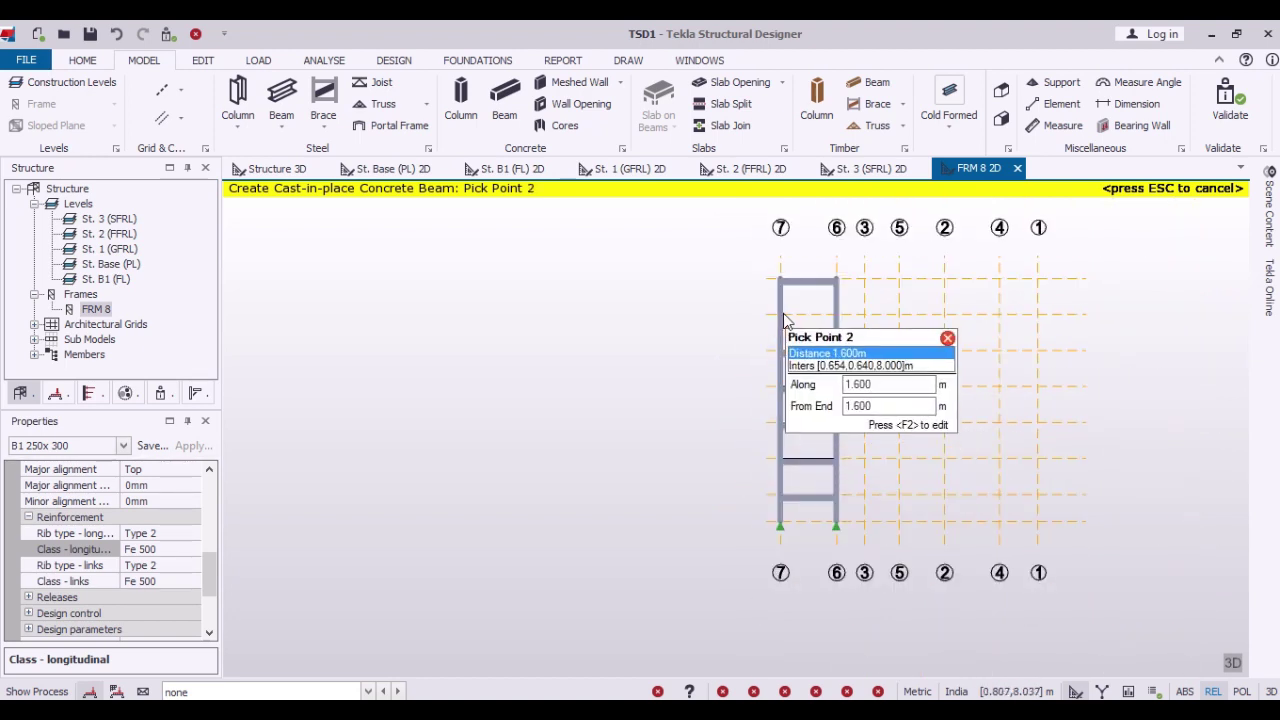
pyautogui.click(839, 319)
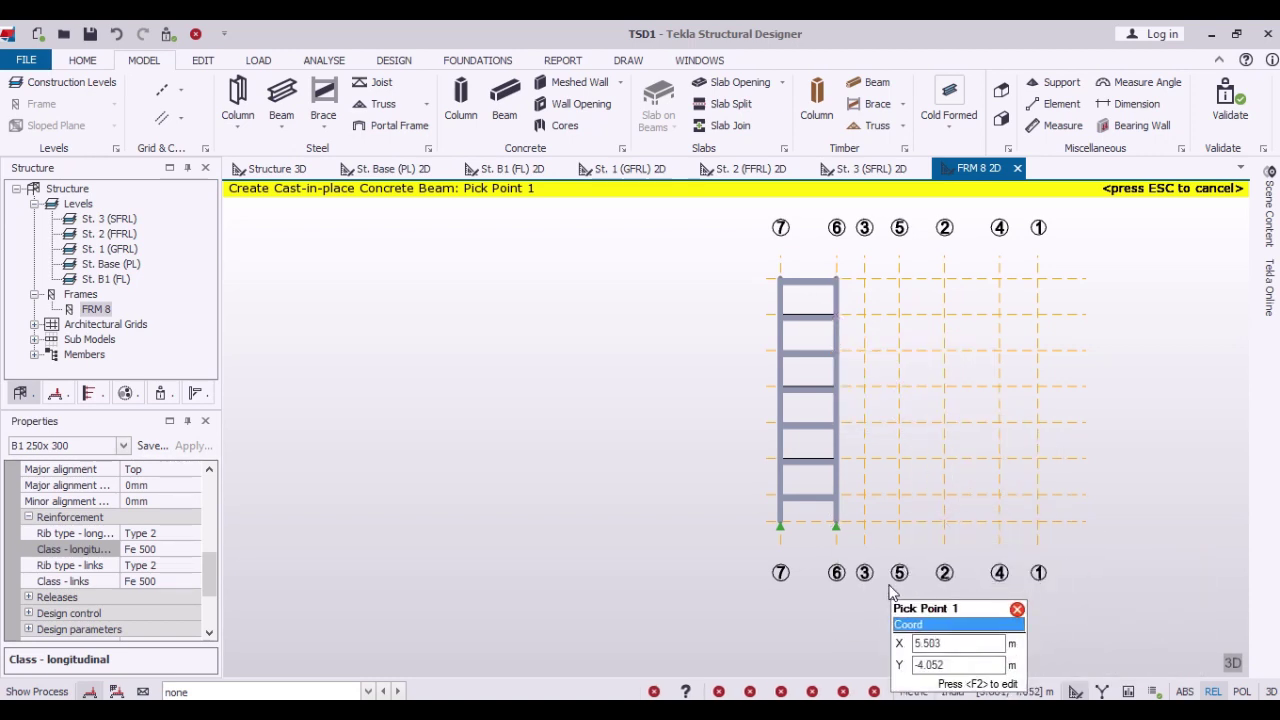
# Return to the 3D view, cancel frame creation, and zoom onto the lower storeys.
pyautogui.click(270, 170)
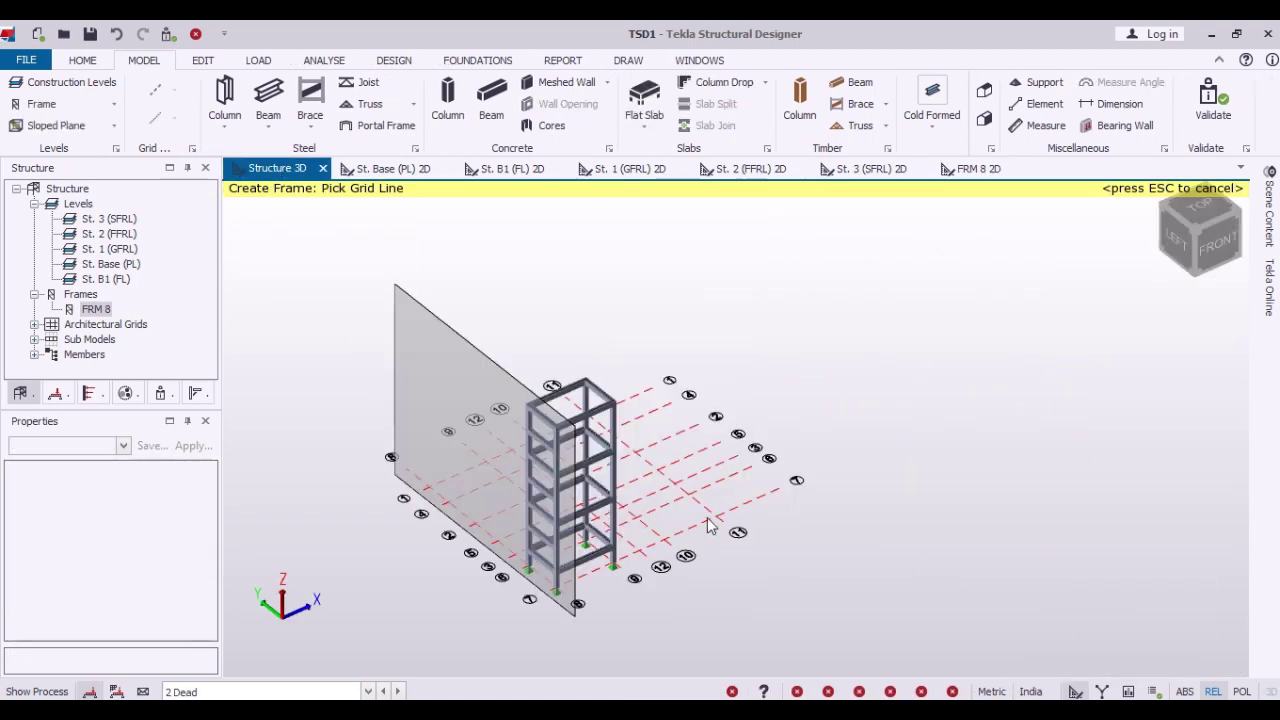
pyautogui.press('Escape')
pyautogui.moveTo(741, 591)
pyautogui.mouseDown(button='middle')
pyautogui.moveTo(657, 618)
pyautogui.moveTo(370, 479)
pyautogui.moveTo(252, 500)
pyautogui.moveTo(900, 515)
pyautogui.mouseUp(button='middle')
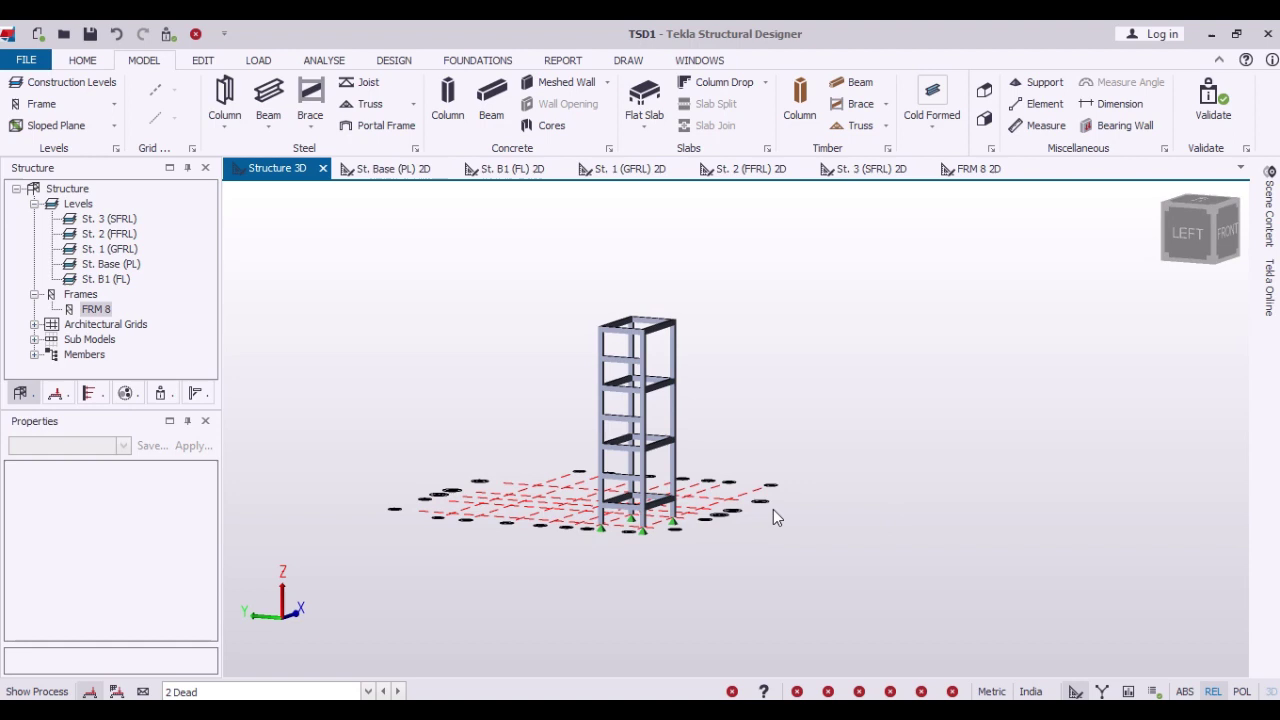
pyautogui.moveTo(634, 483)
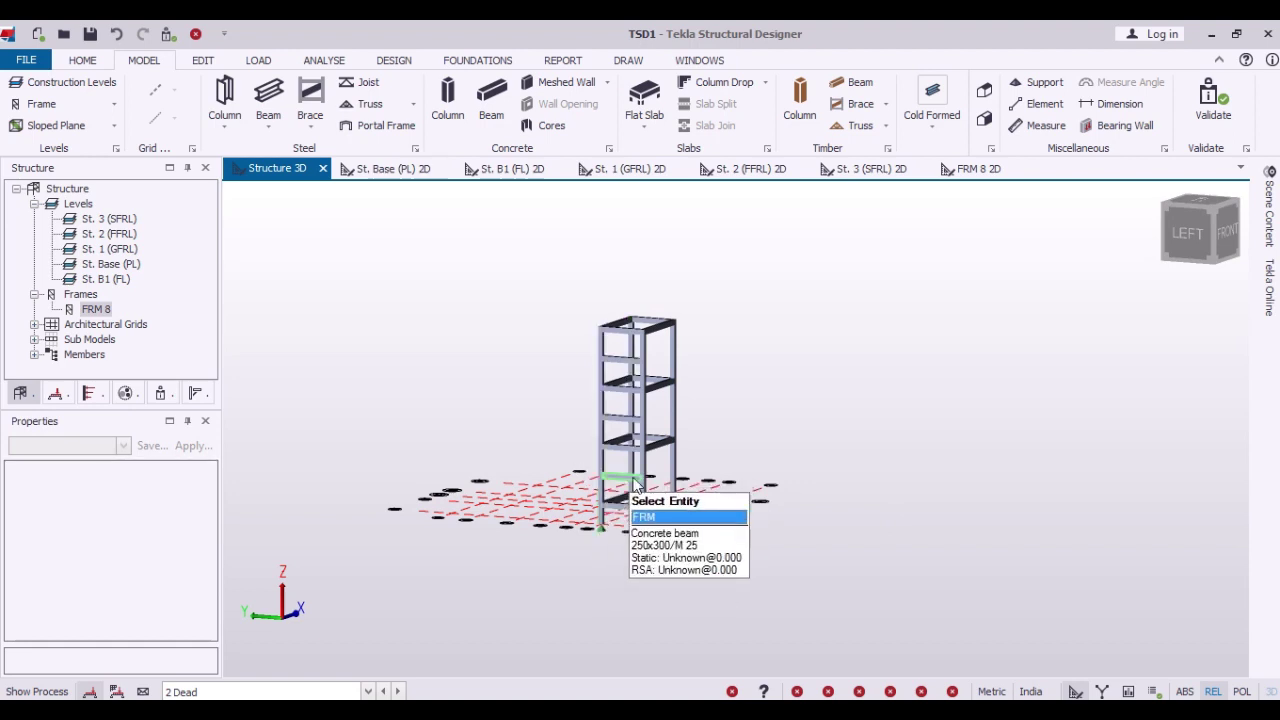
pyautogui.moveTo(749, 554); pyautogui.dragTo(515, 571, button='middle')
pyautogui.scroll(3, 500, 540)
pyautogui.scroll(3, 495, 537)
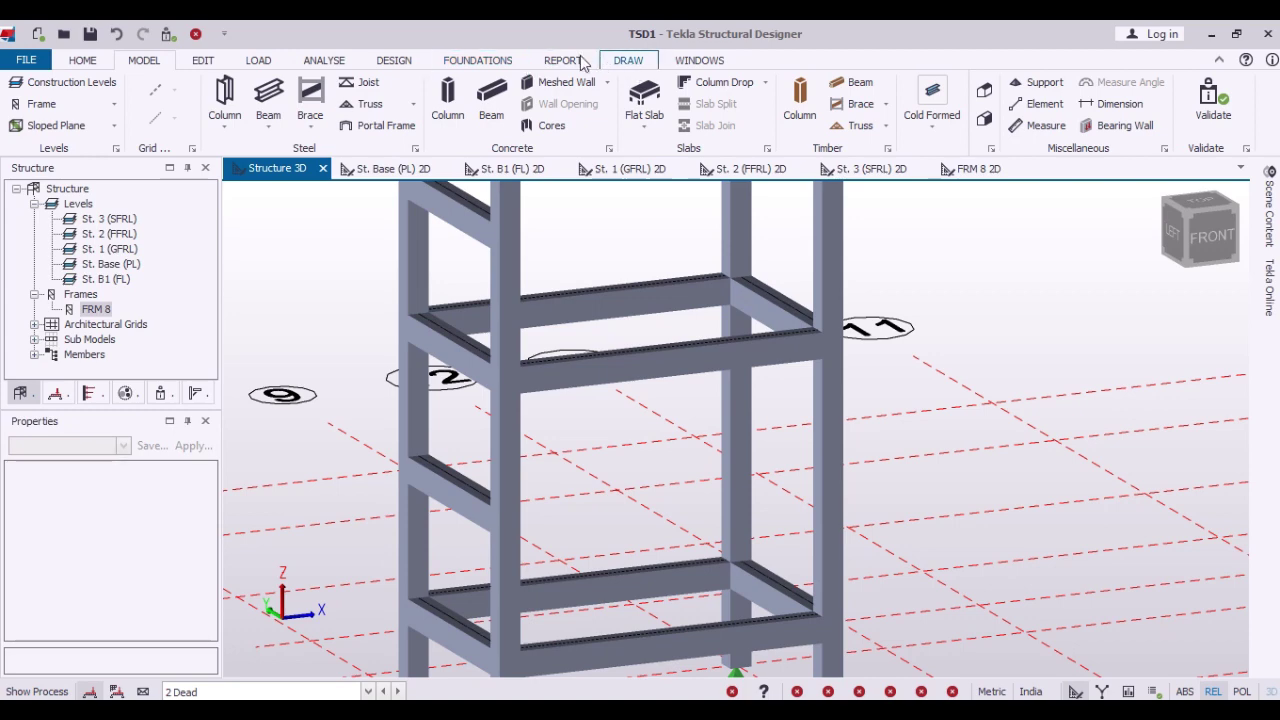
# Start a flat slab with its diaphragm option set to None.
pyautogui.click(655, 101)
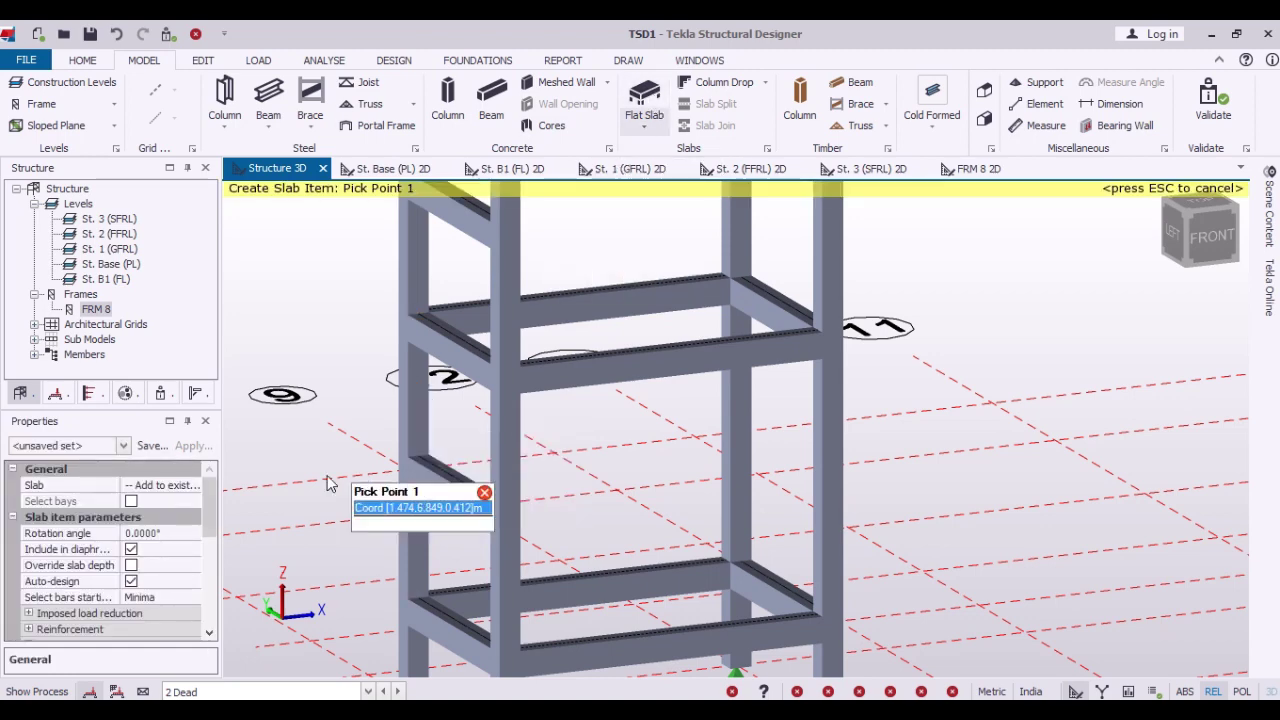
pyautogui.scroll(-1, 207, 637)
pyautogui.scroll(-1, 207, 637)
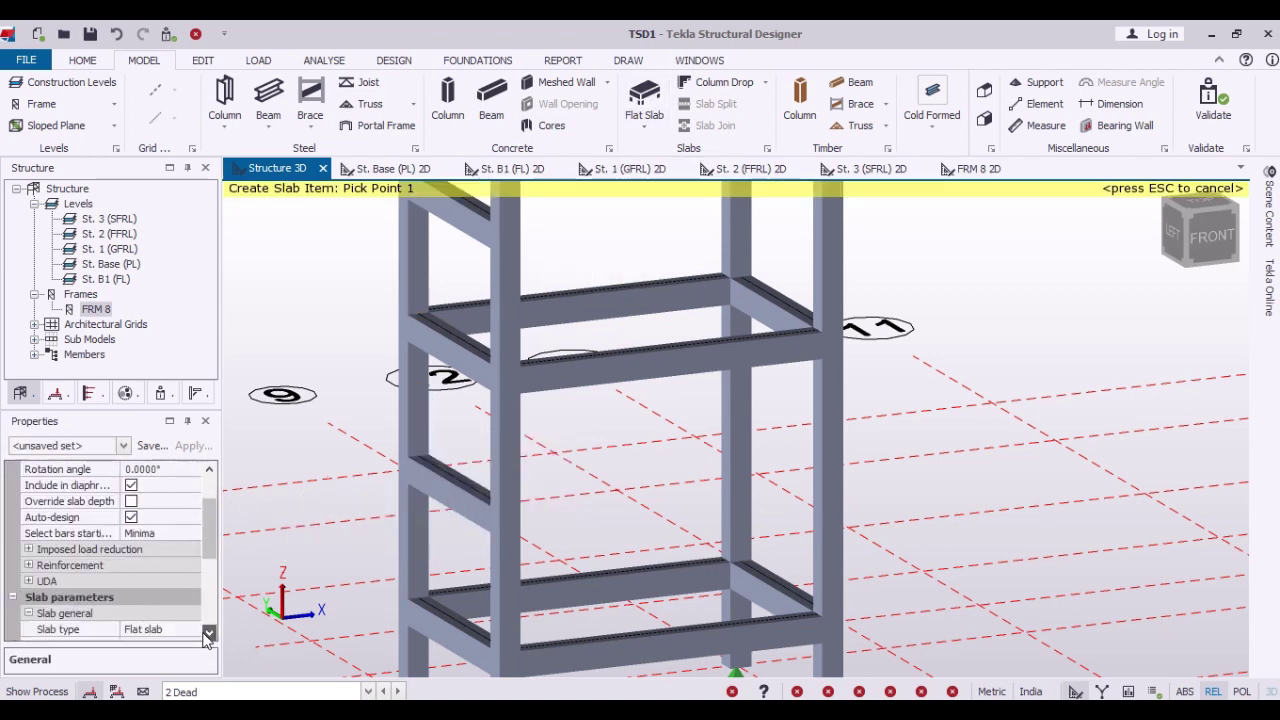
pyautogui.scroll(-1, 207, 637)
pyautogui.scroll(-1, 207, 637)
pyautogui.scroll(-1, 207, 637)
pyautogui.scroll(-1, 207, 637)
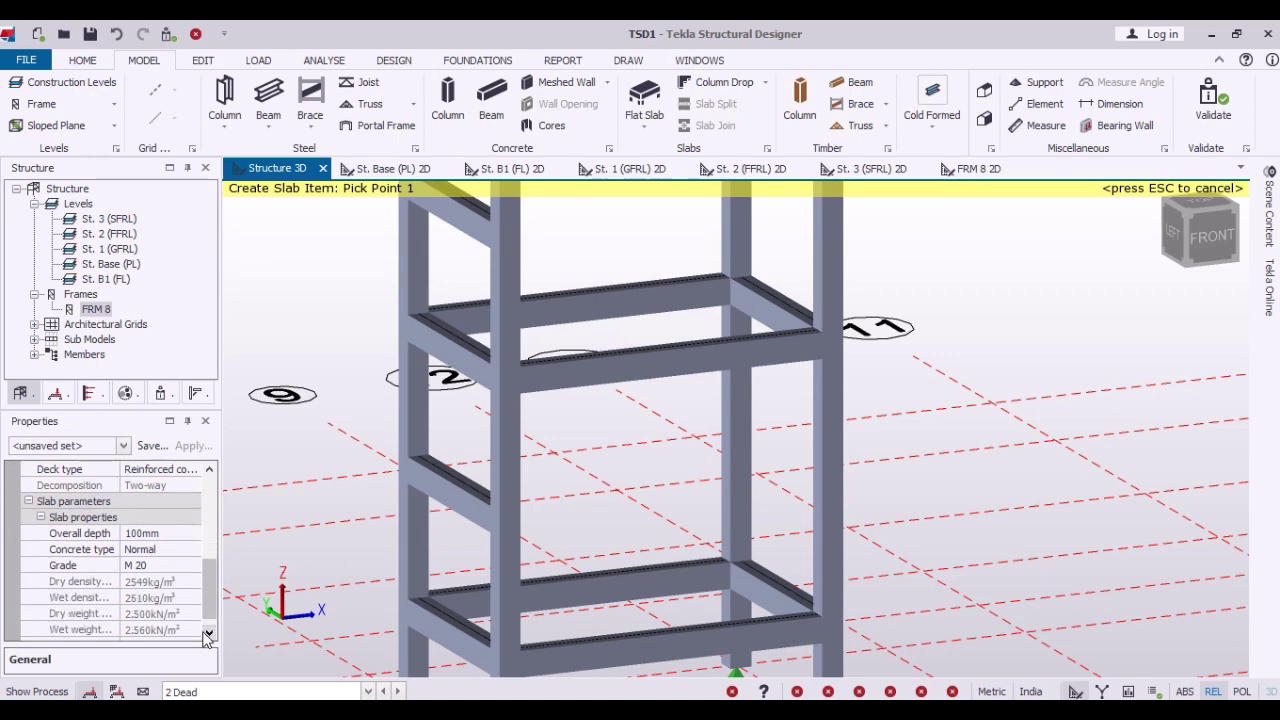
pyautogui.scroll(-1, 207, 637)
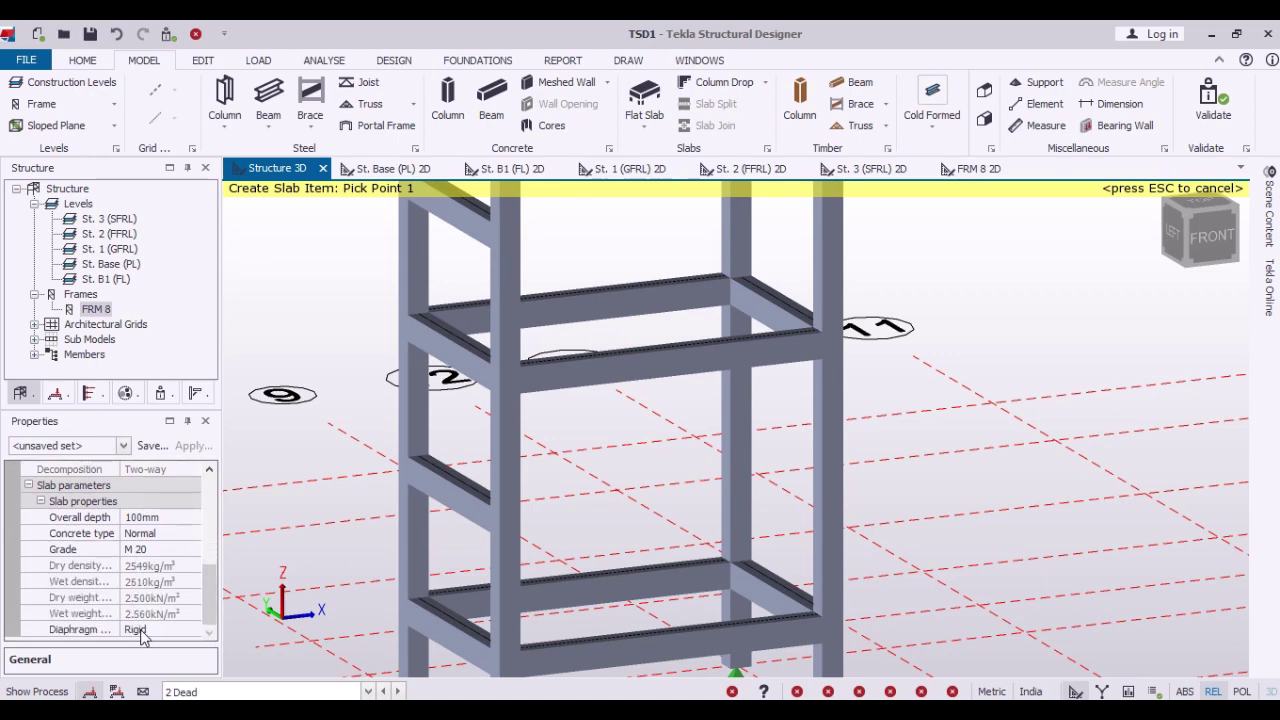
pyautogui.click(126, 632)
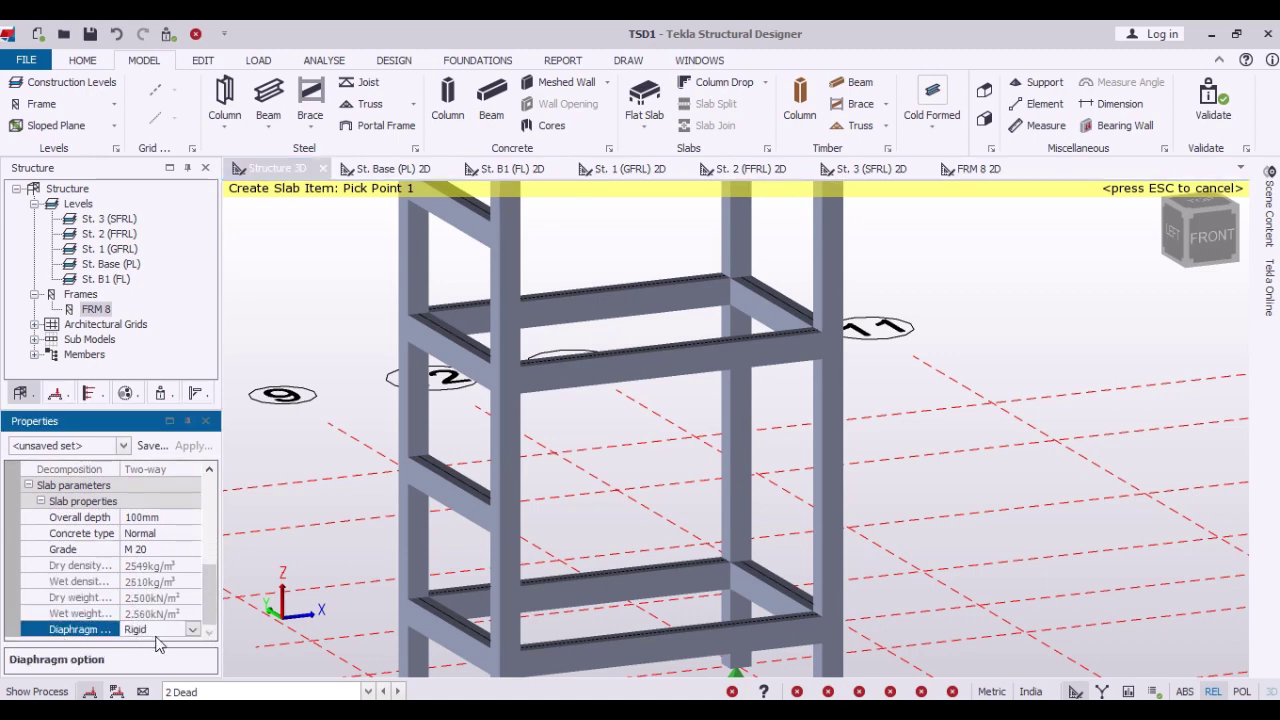
pyautogui.click(193, 630)
pyautogui.click(175, 645)
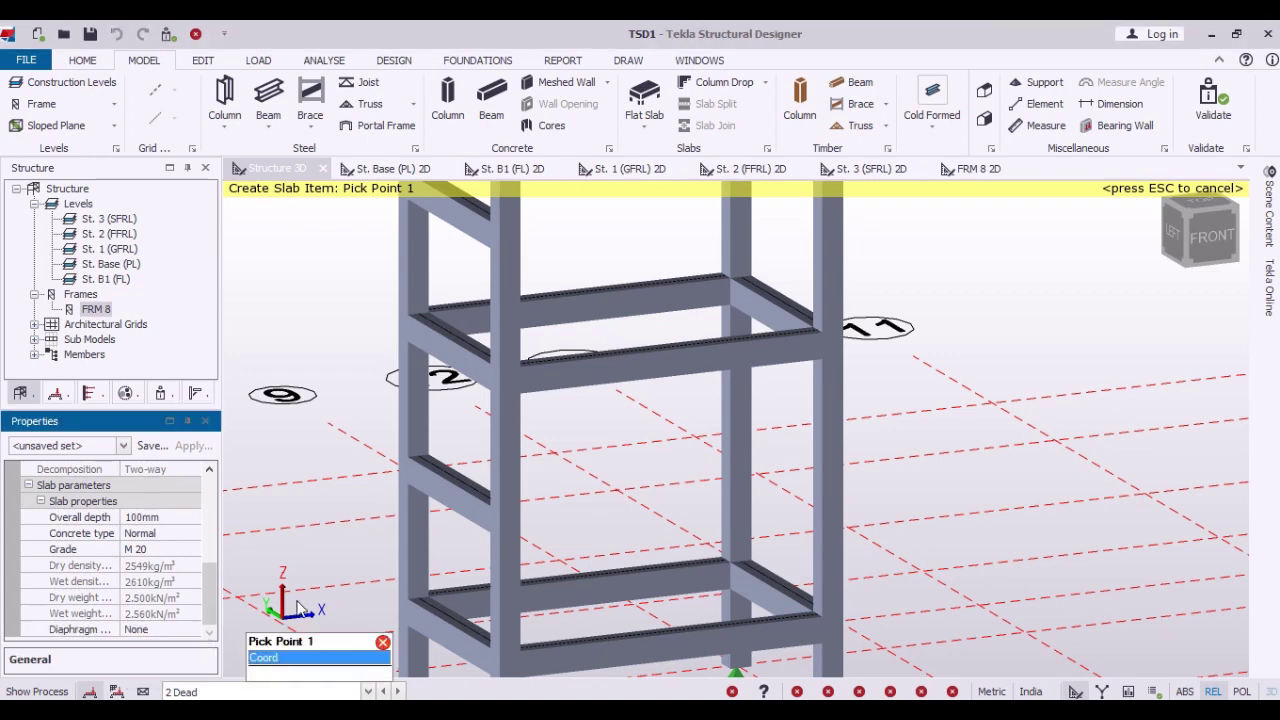
# Save the slab settings as a new property set named STAIRCASE.
pyautogui.click(150, 446)
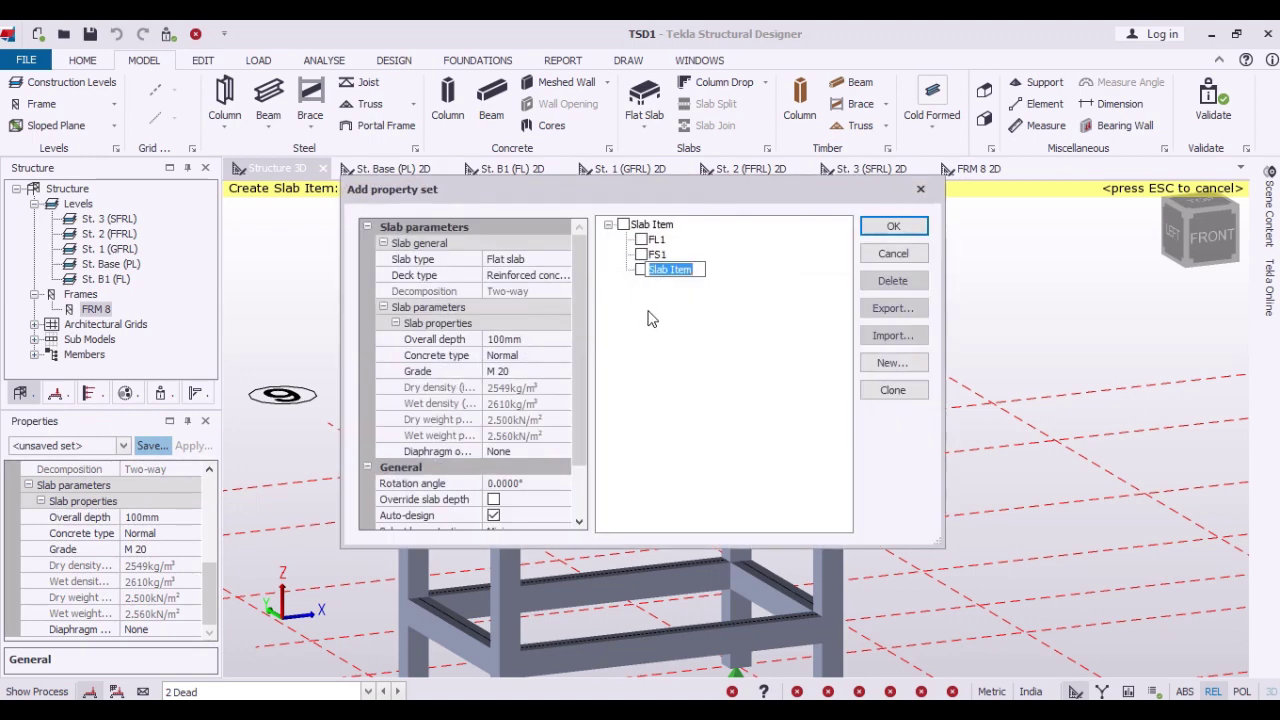
pyautogui.write('F')
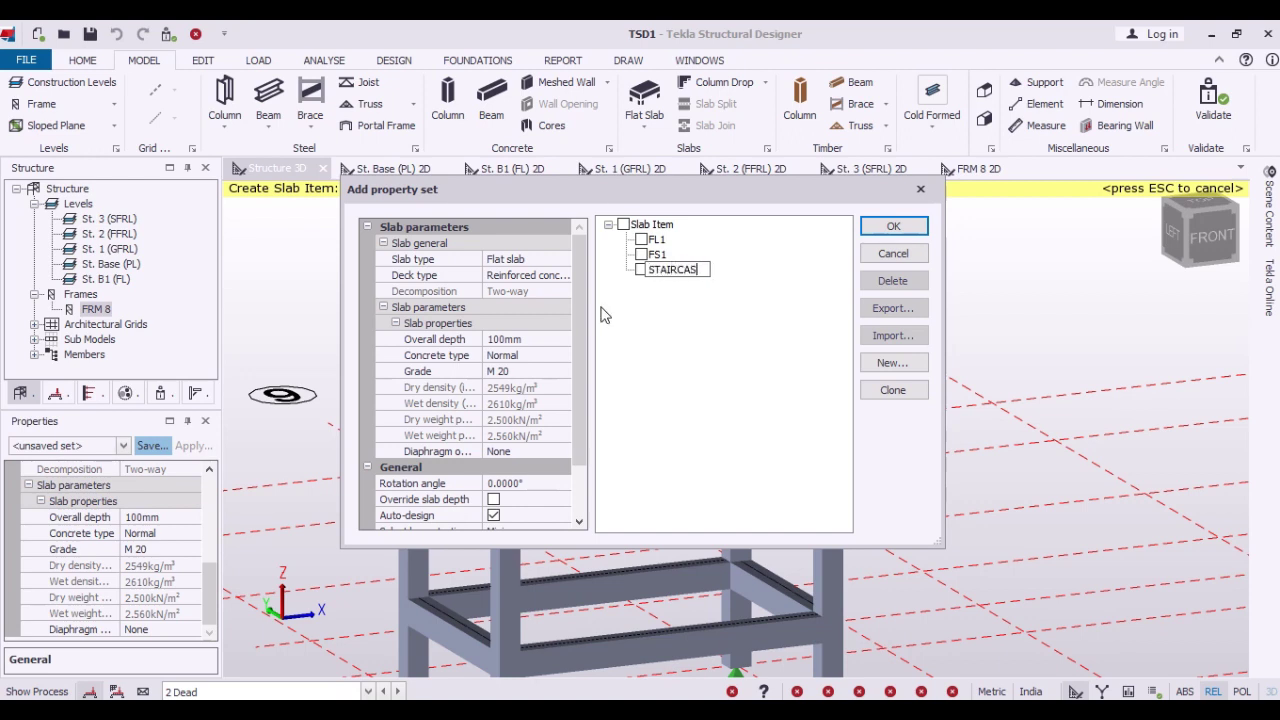
pyautogui.click(893, 226)
# Place the first inclined stair slab from the base beams up to the 1.6 m landing beam.
pyautogui.scroll(-3, 778, 474)
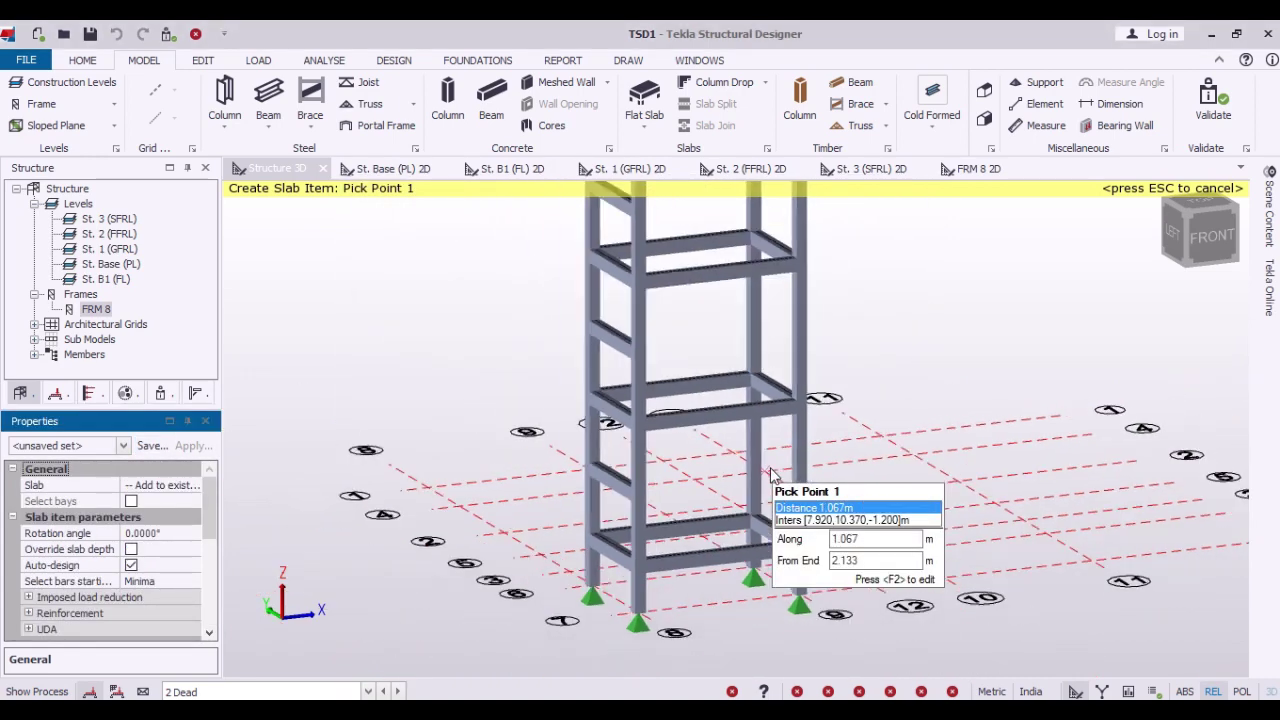
pyautogui.scroll(3, 778, 537)
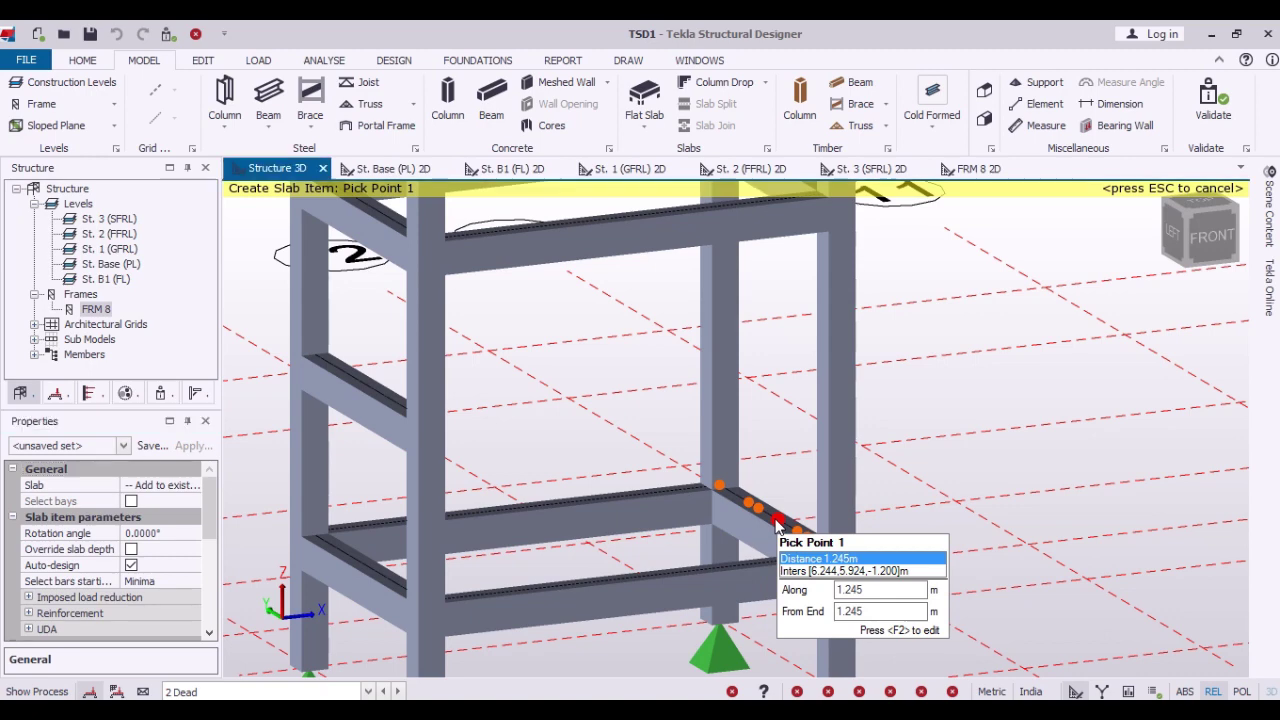
pyautogui.click(776, 522)
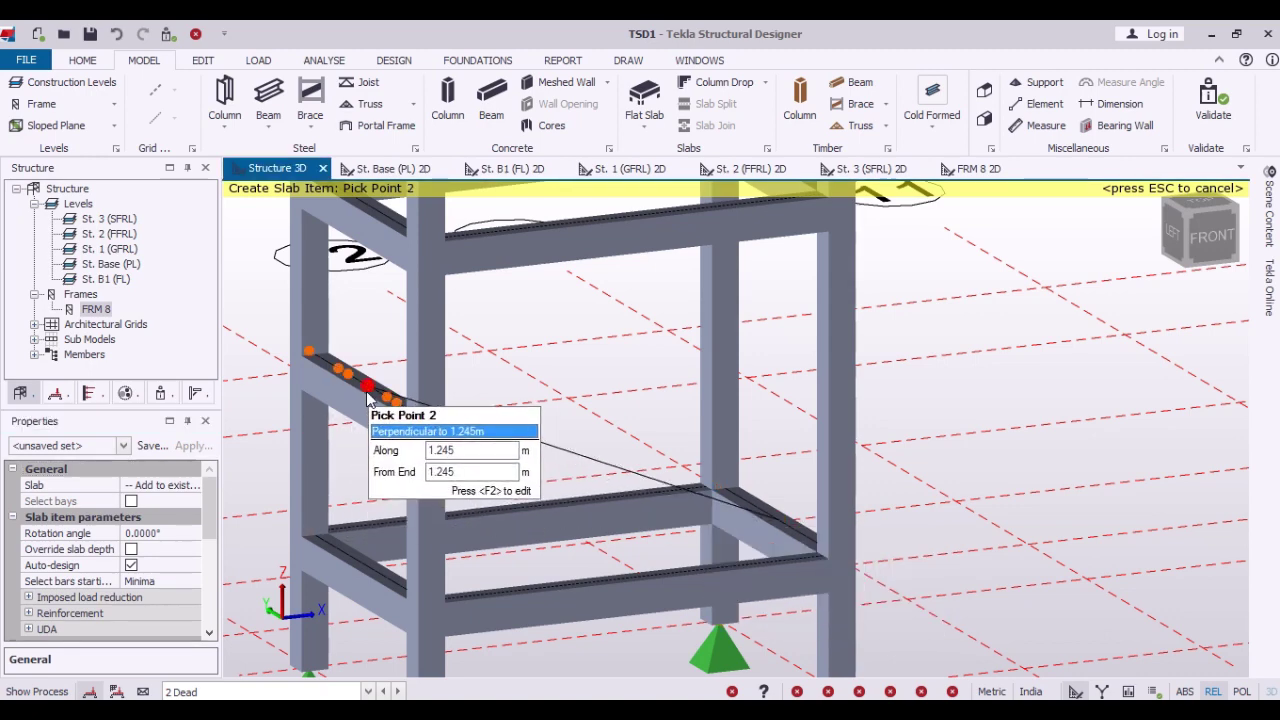
pyautogui.click(369, 392)
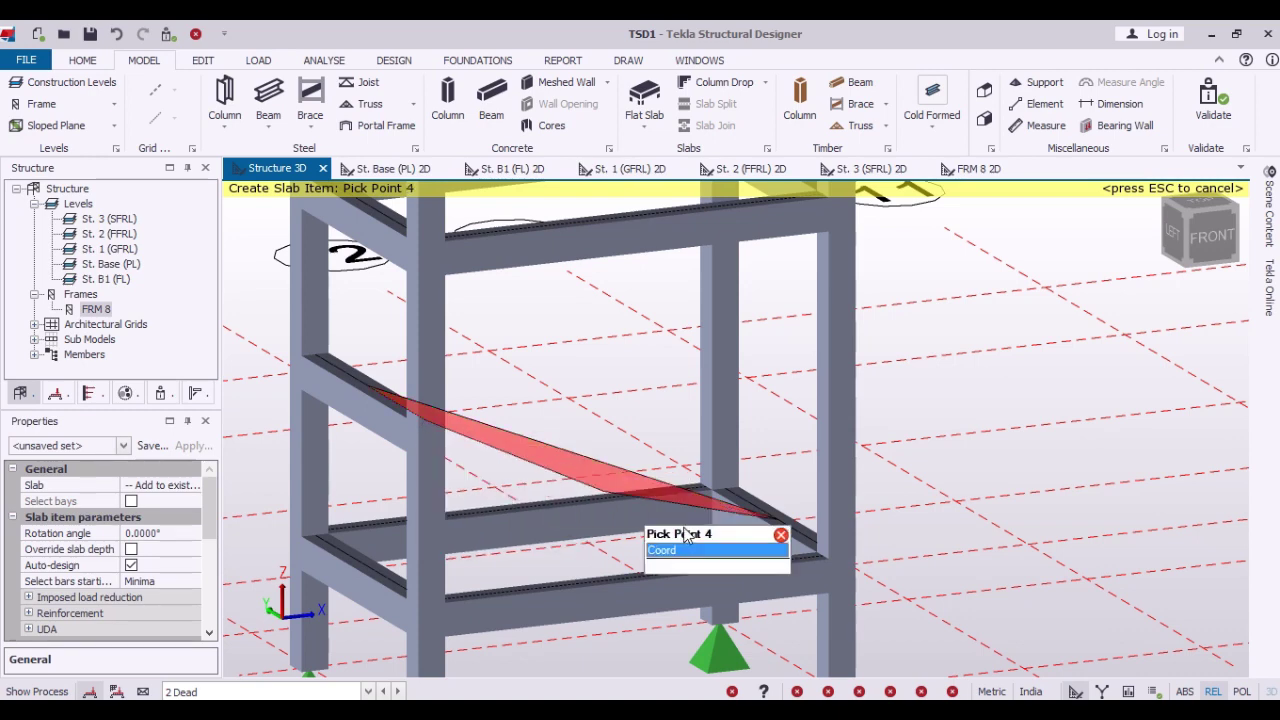
pyautogui.click(828, 568)
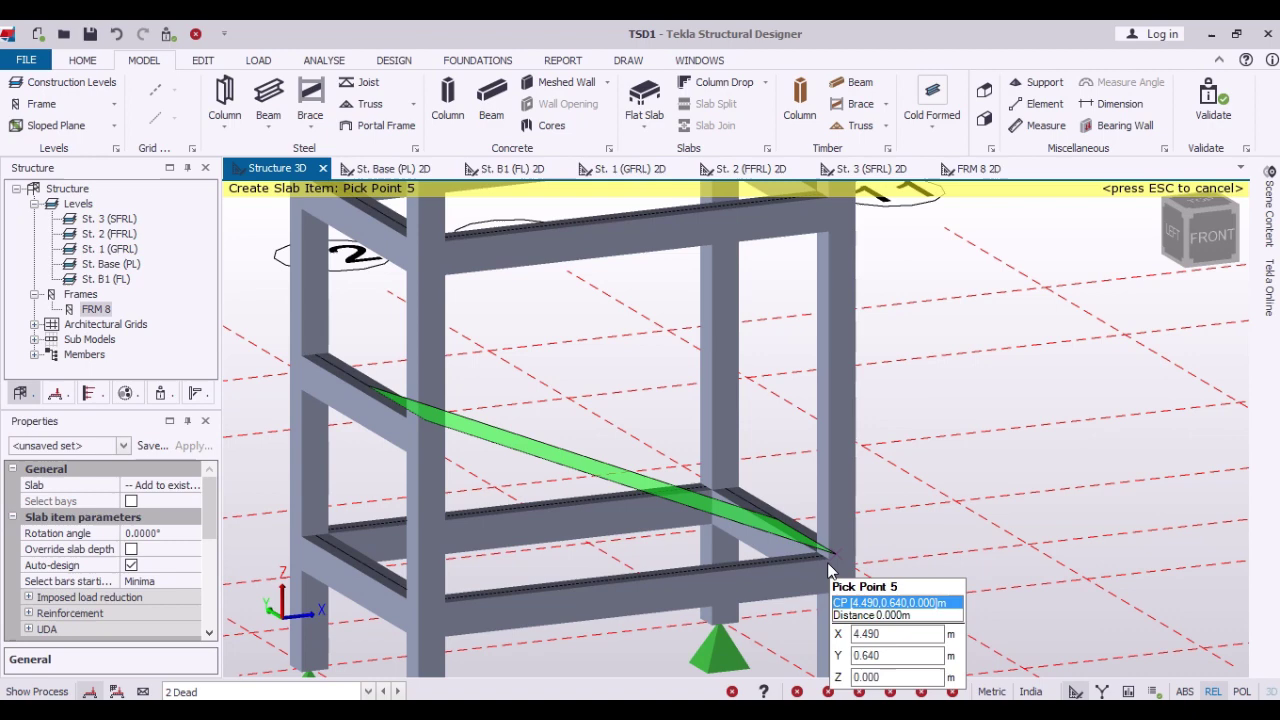
pyautogui.press('Return')
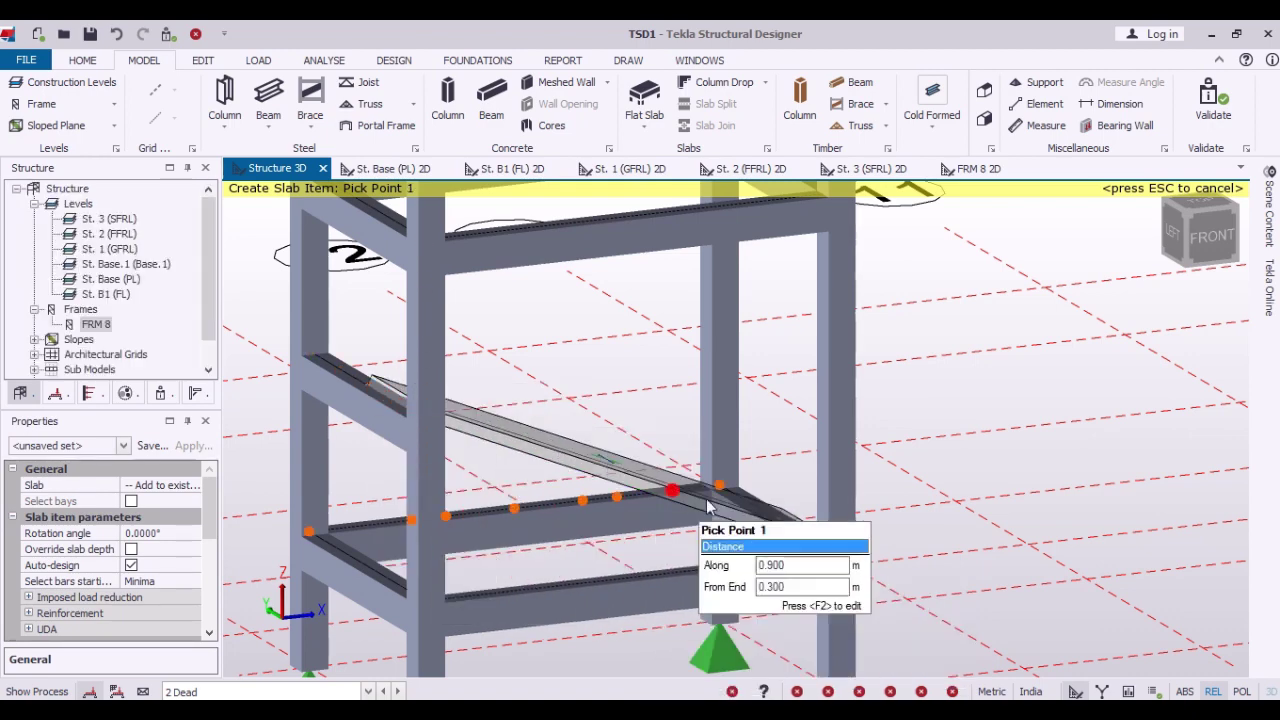
# Place the second stair flight from the 1.6 m landing up to the 3.2 m floor beam.
pyautogui.scroll(-2, 687, 517)
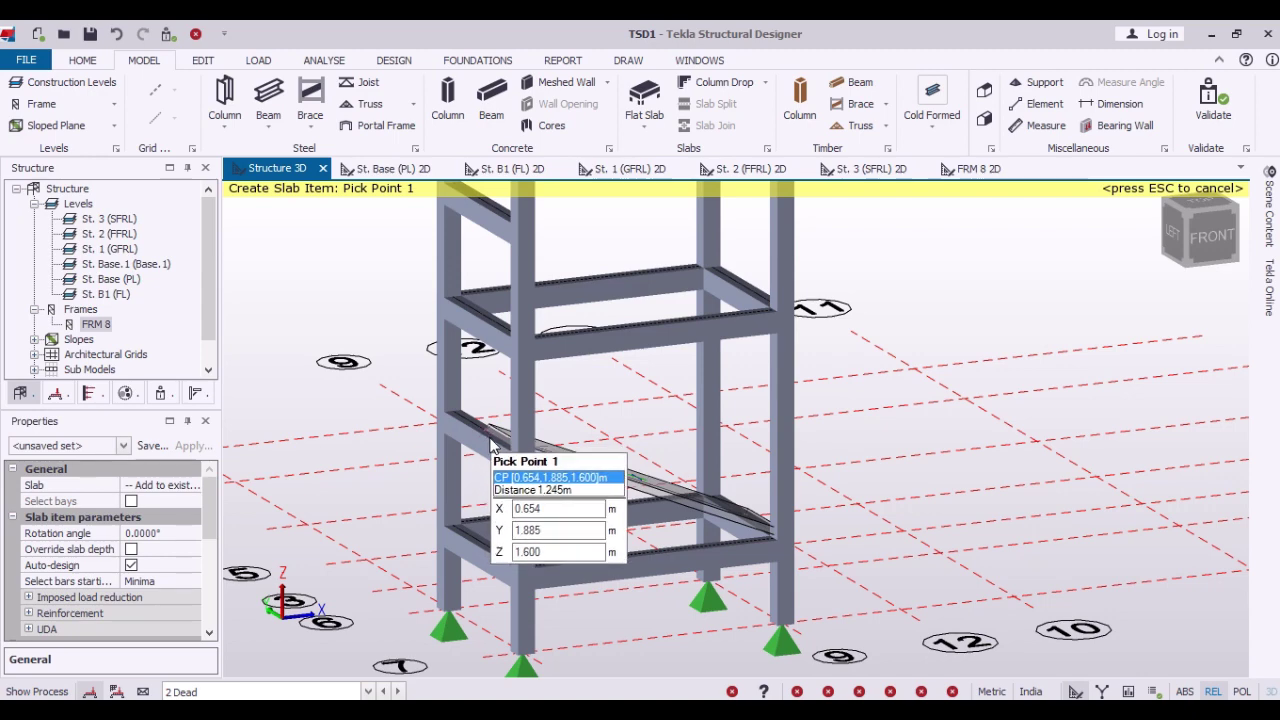
pyautogui.scroll(1, 487, 440)
pyautogui.scroll(2, 480, 430)
pyautogui.scroll(2, 475, 420)
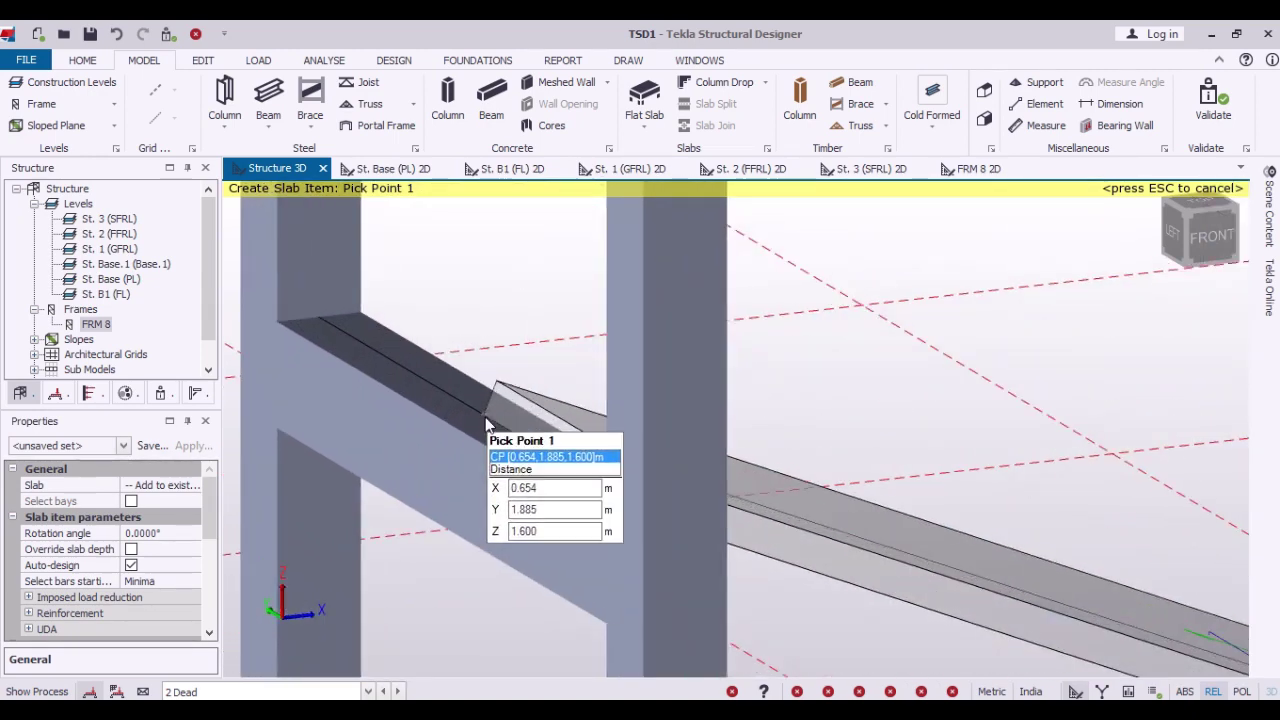
pyautogui.scroll(-1, 486, 425)
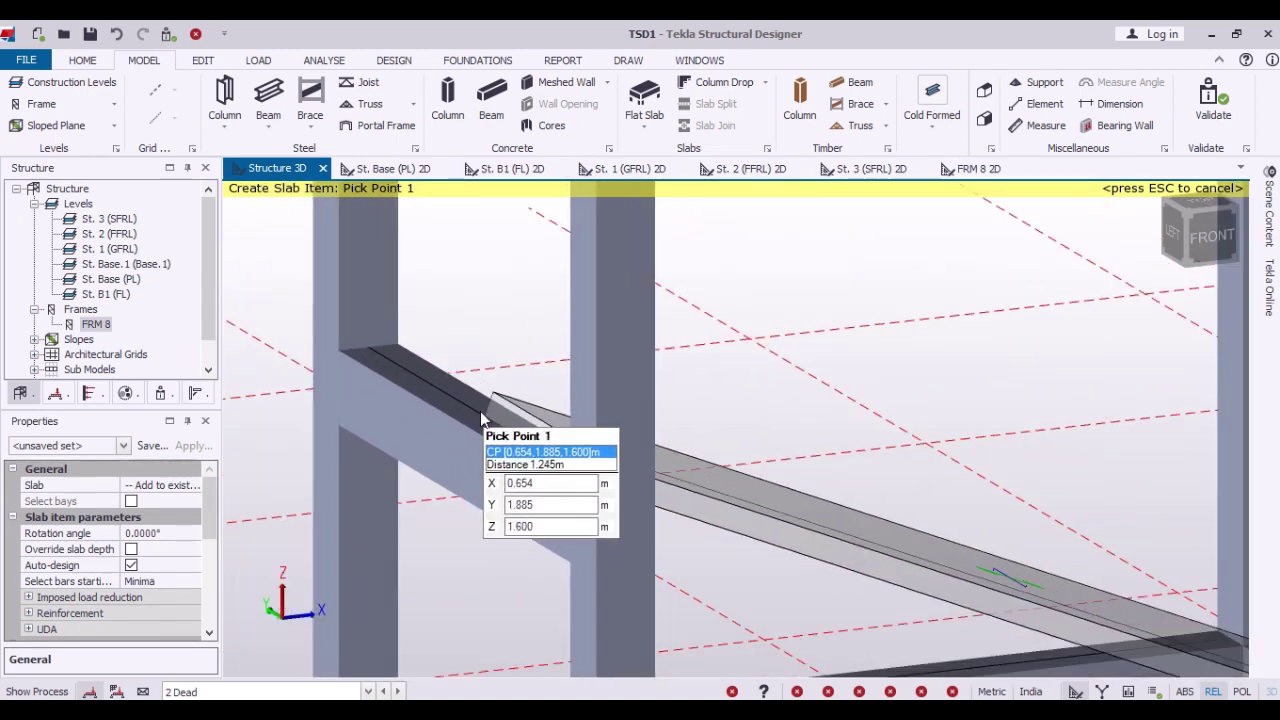
pyautogui.click(482, 415)
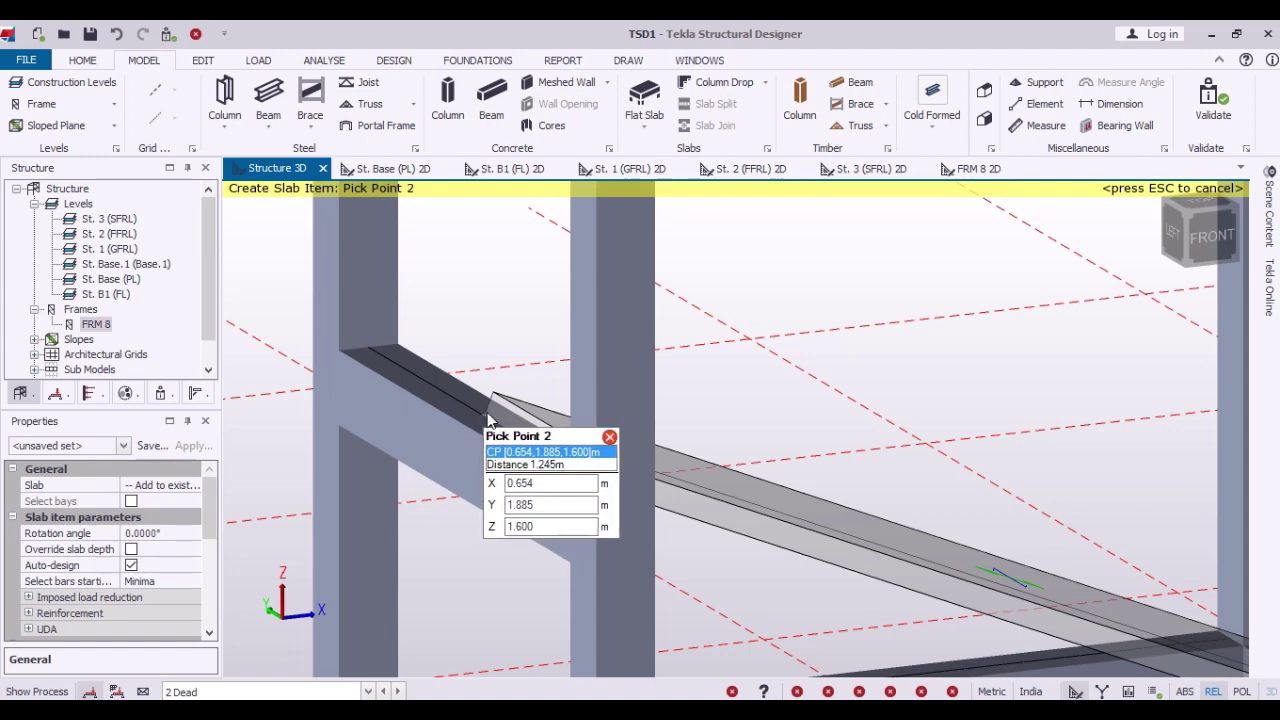
pyautogui.scroll(-5, 670, 328)
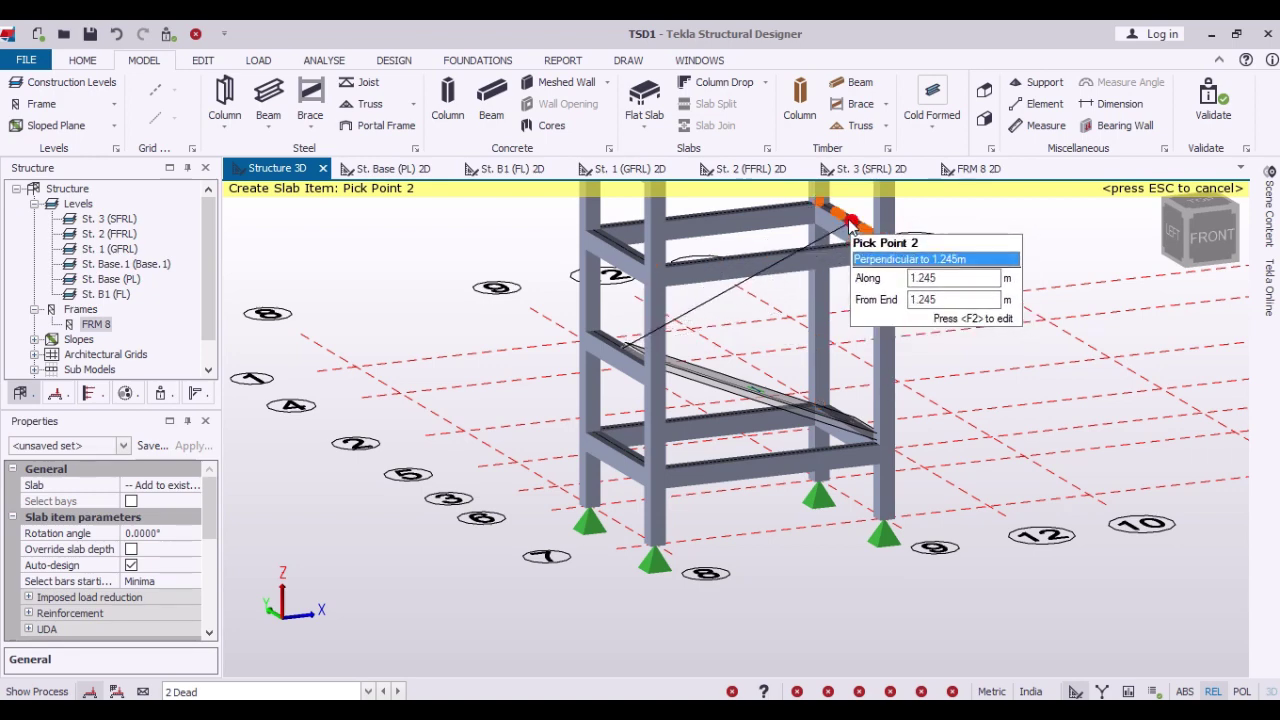
pyautogui.click(849, 222)
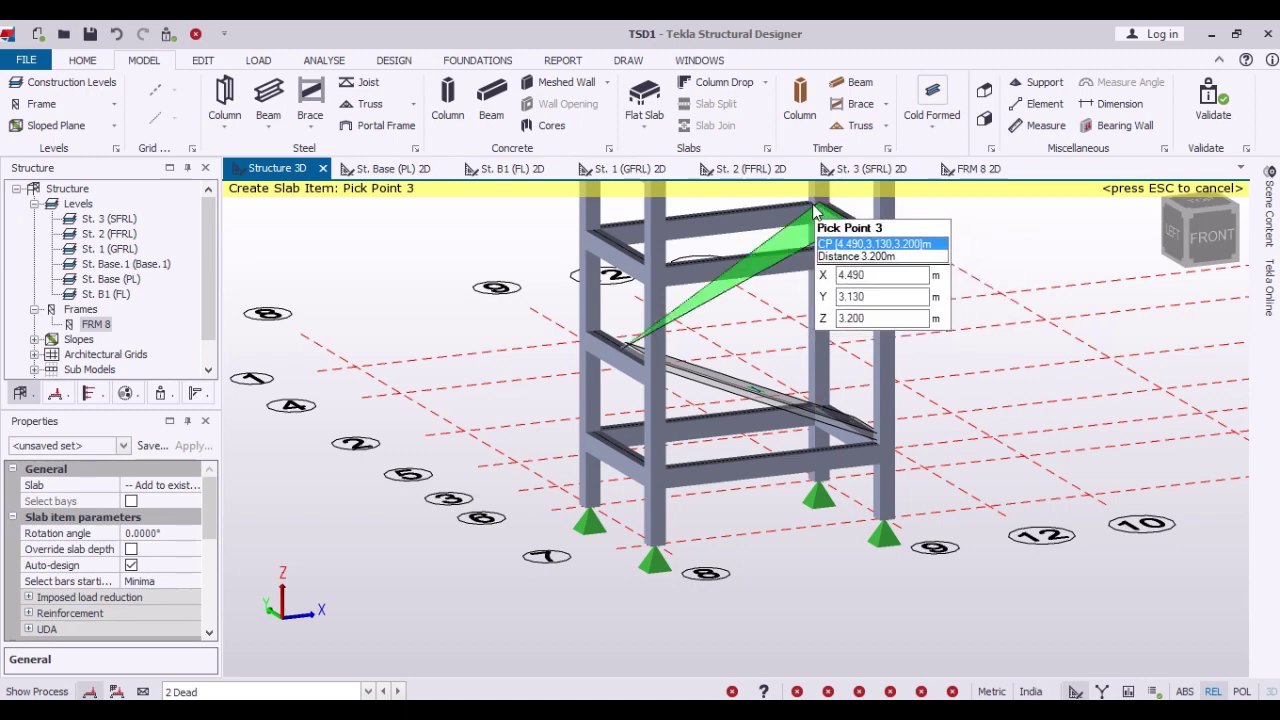
pyautogui.click(815, 213)
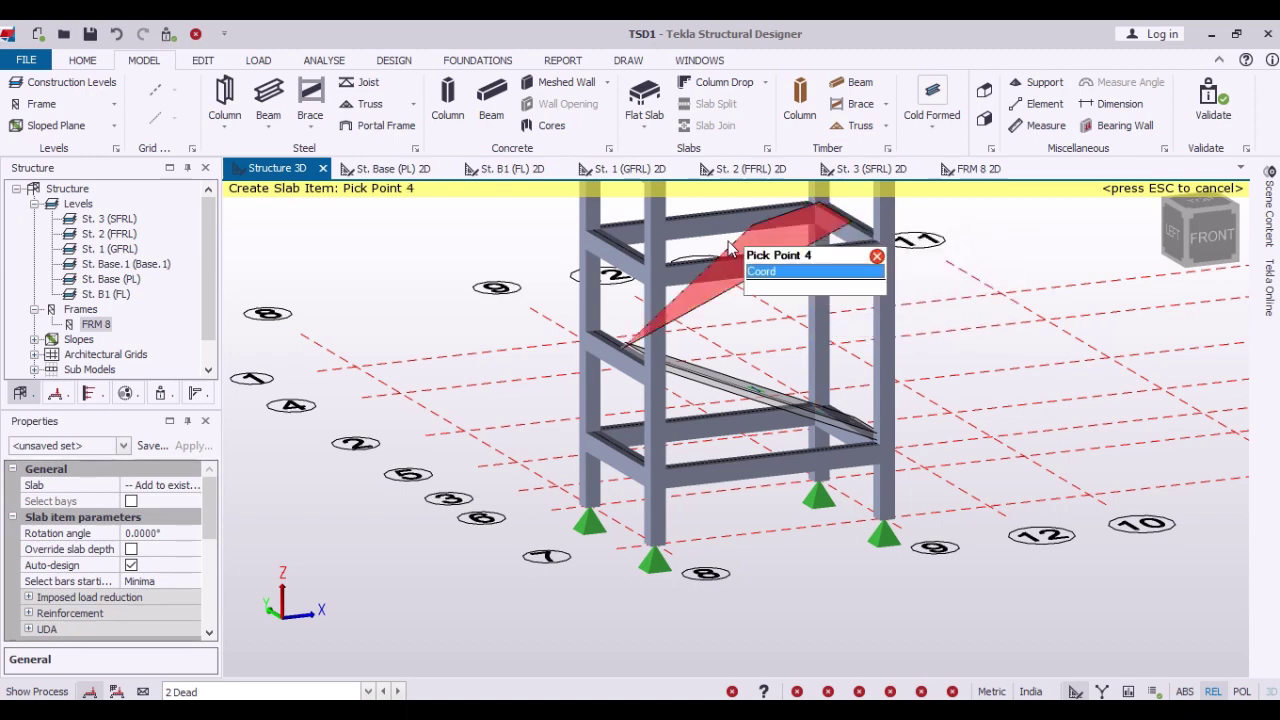
pyautogui.click(576, 330)
# Reposition the view around the stair and end slab placement with Esc.
pyautogui.scroll(-3, 612, 438)
pyautogui.scroll(-2, 617, 440)
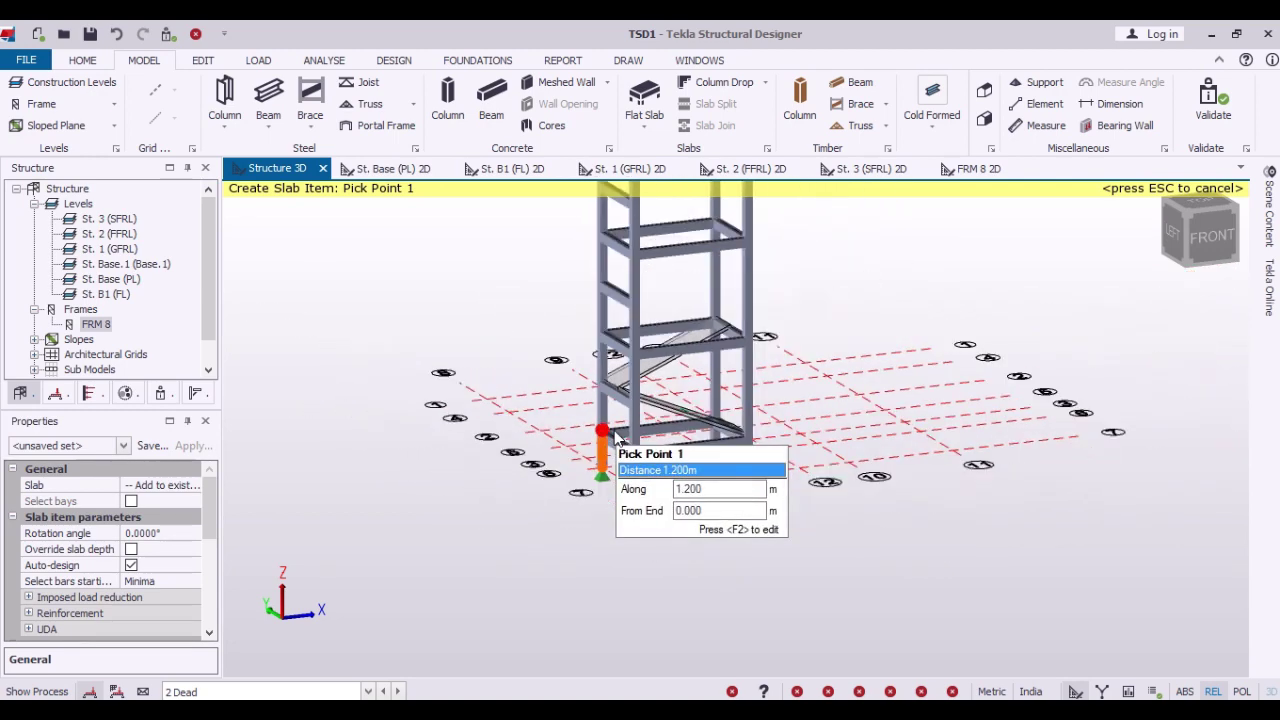
pyautogui.scroll(-3, 617, 440)
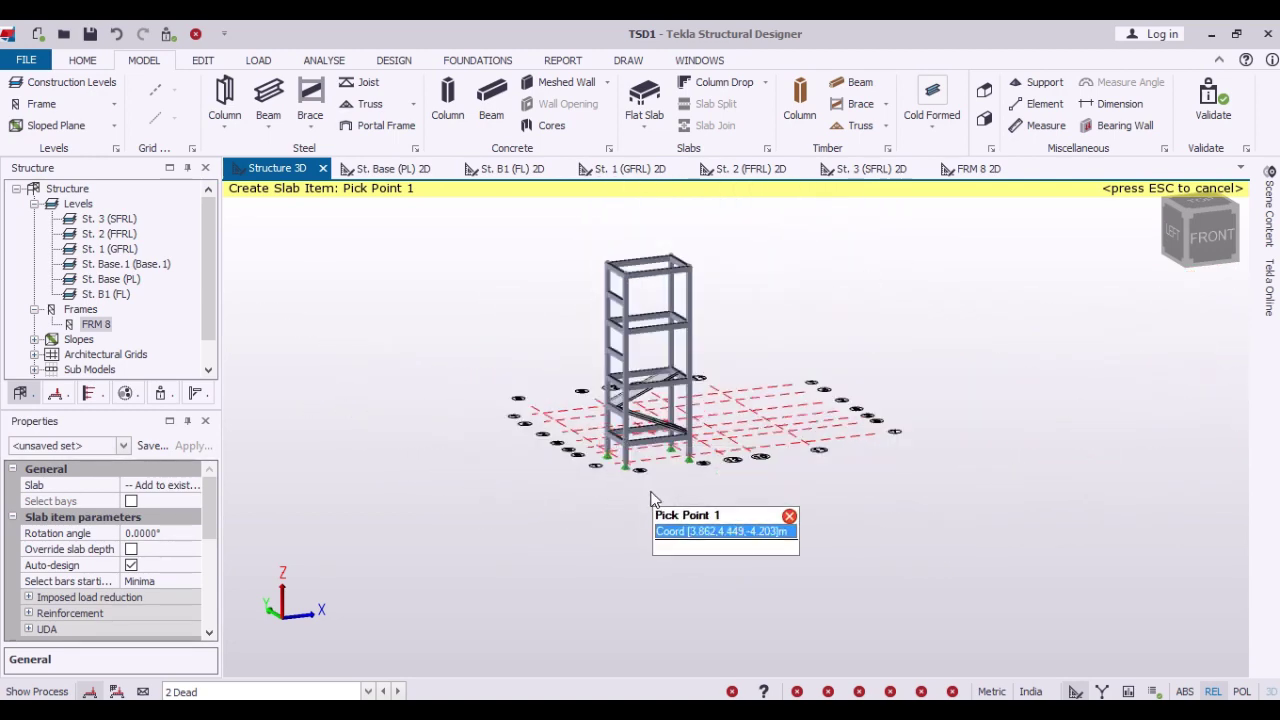
pyautogui.moveTo(651, 498); pyautogui.dragTo(391, 573, button='middle')
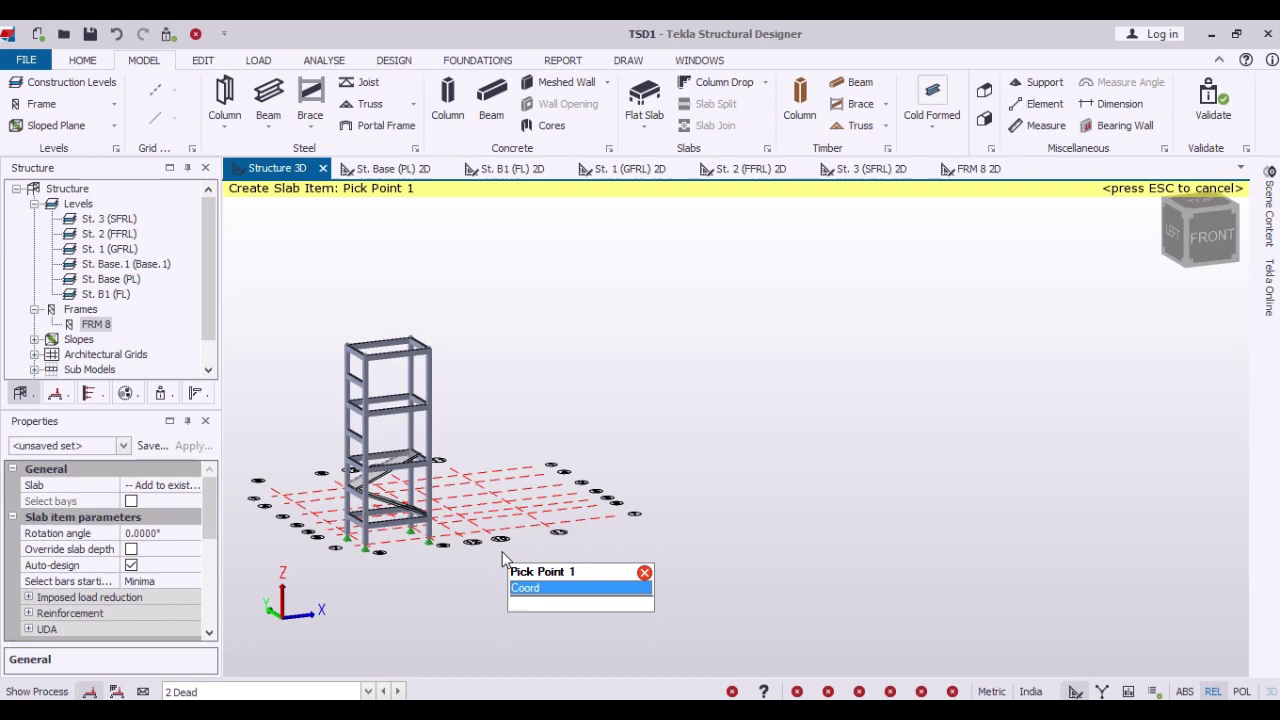
pyautogui.moveTo(503, 558)
pyautogui.mouseDown(button='middle')
pyautogui.moveTo(757, 531)
pyautogui.moveTo(647, 588)
pyautogui.moveTo(477, 583)
pyautogui.moveTo(358, 516)
pyautogui.moveTo(686, 529)
pyautogui.mouseUp(button='middle')
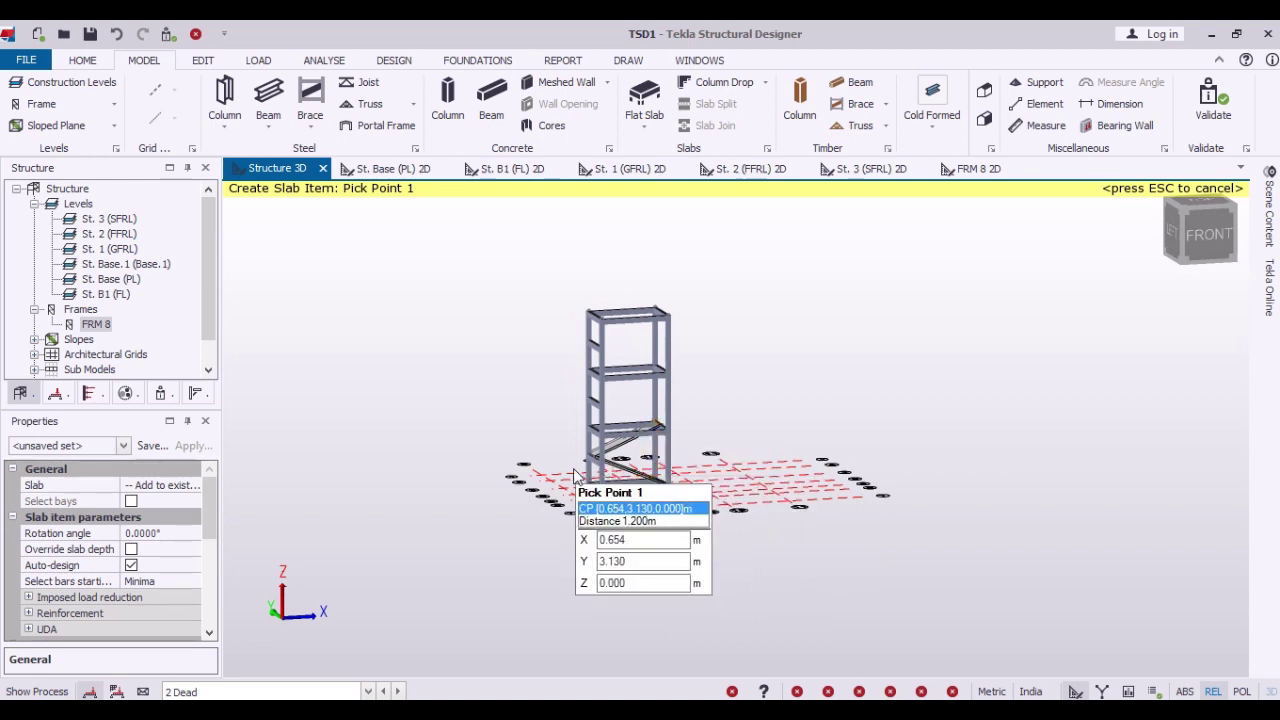
pyautogui.click(202, 61)
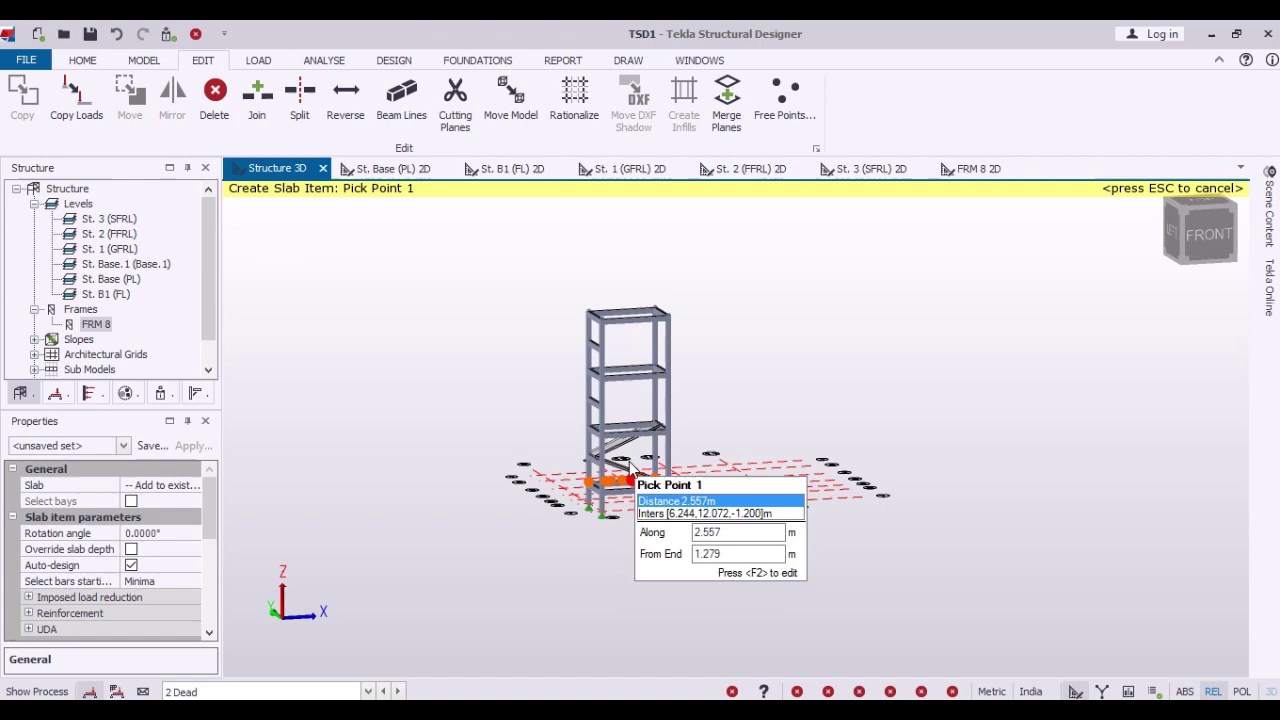
pyautogui.scroll(3, 630, 463)
pyautogui.scroll(3, 620, 470)
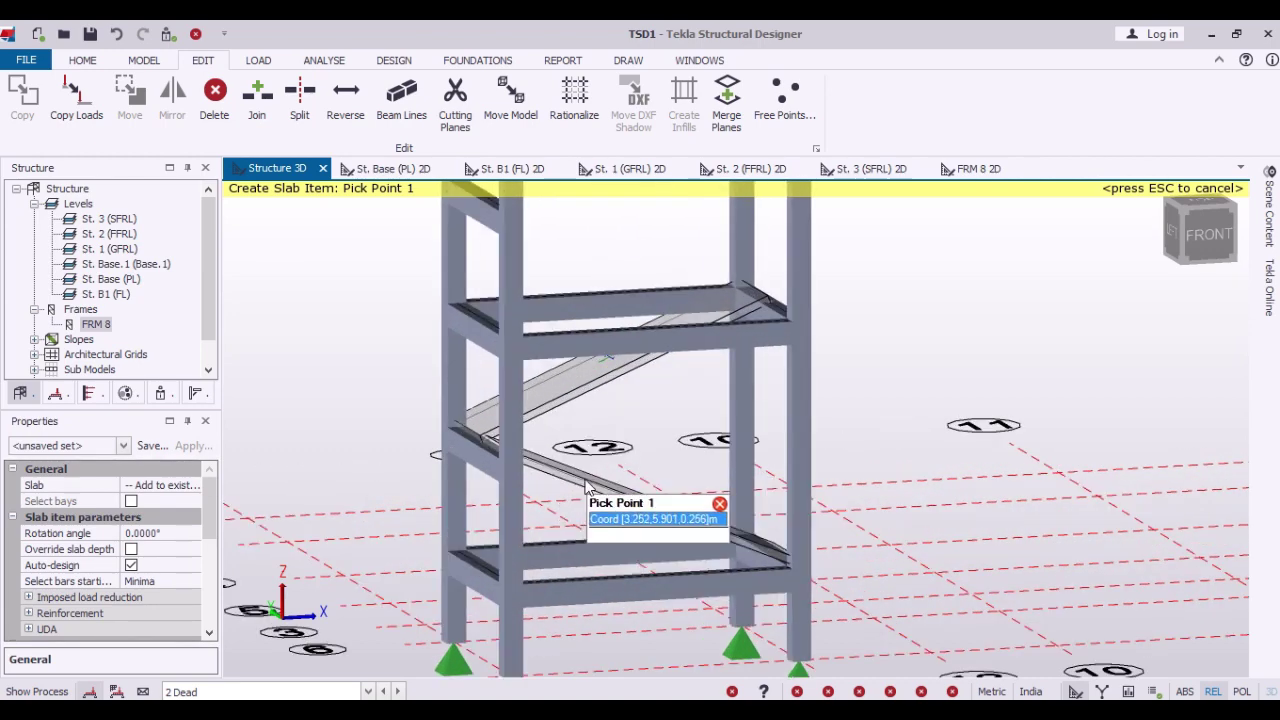
pyautogui.press('Escape')
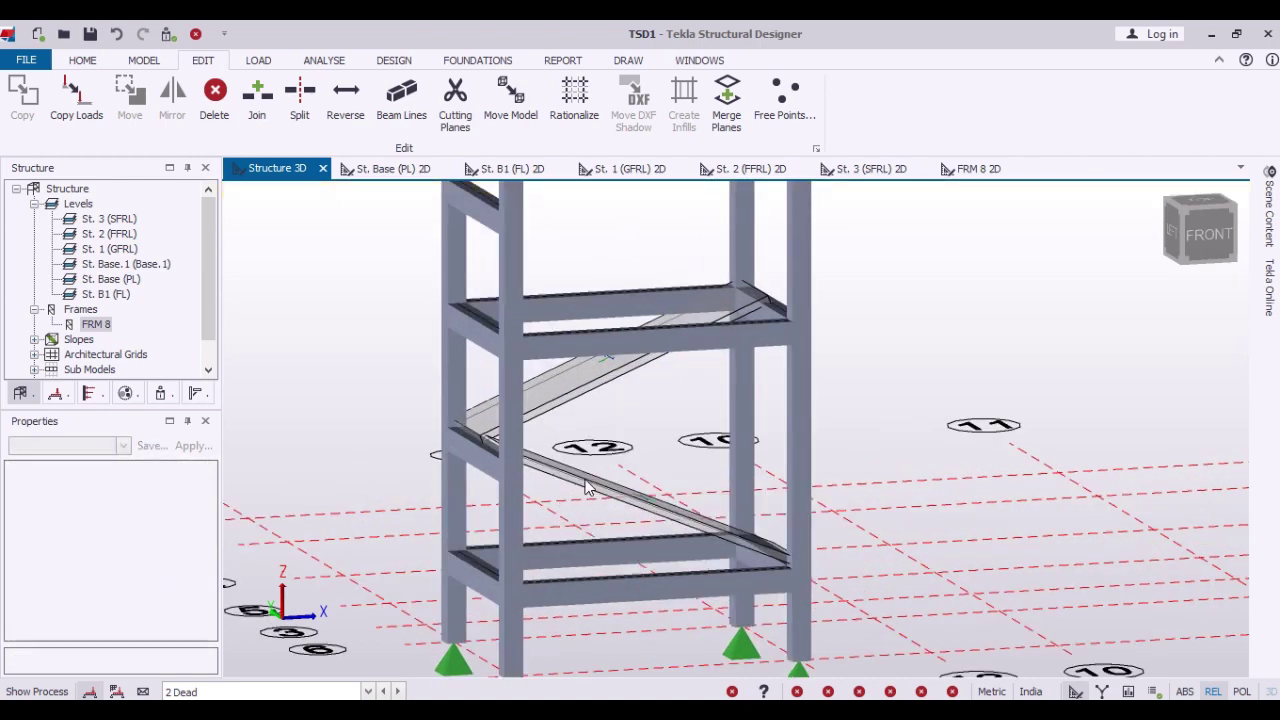
# Select both stair slabs and copy them from the stair's bottom end node.
pyautogui.click(588, 487)
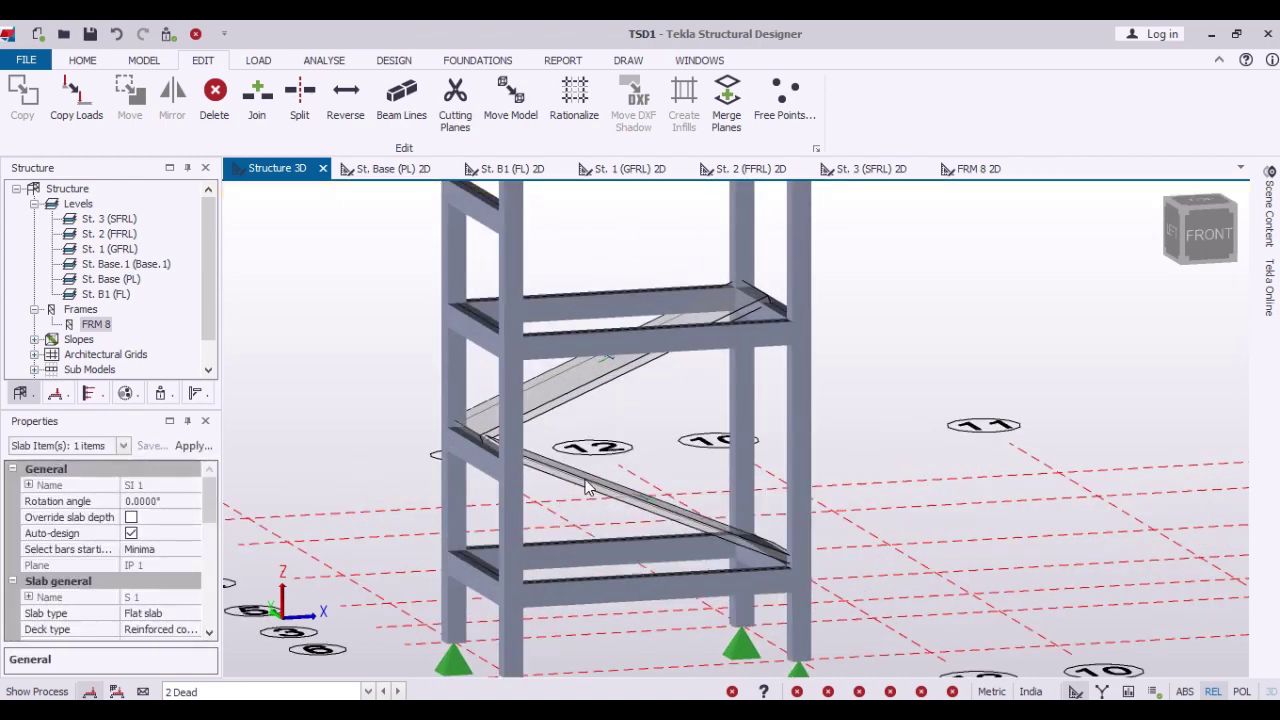
pyautogui.click(565, 393)
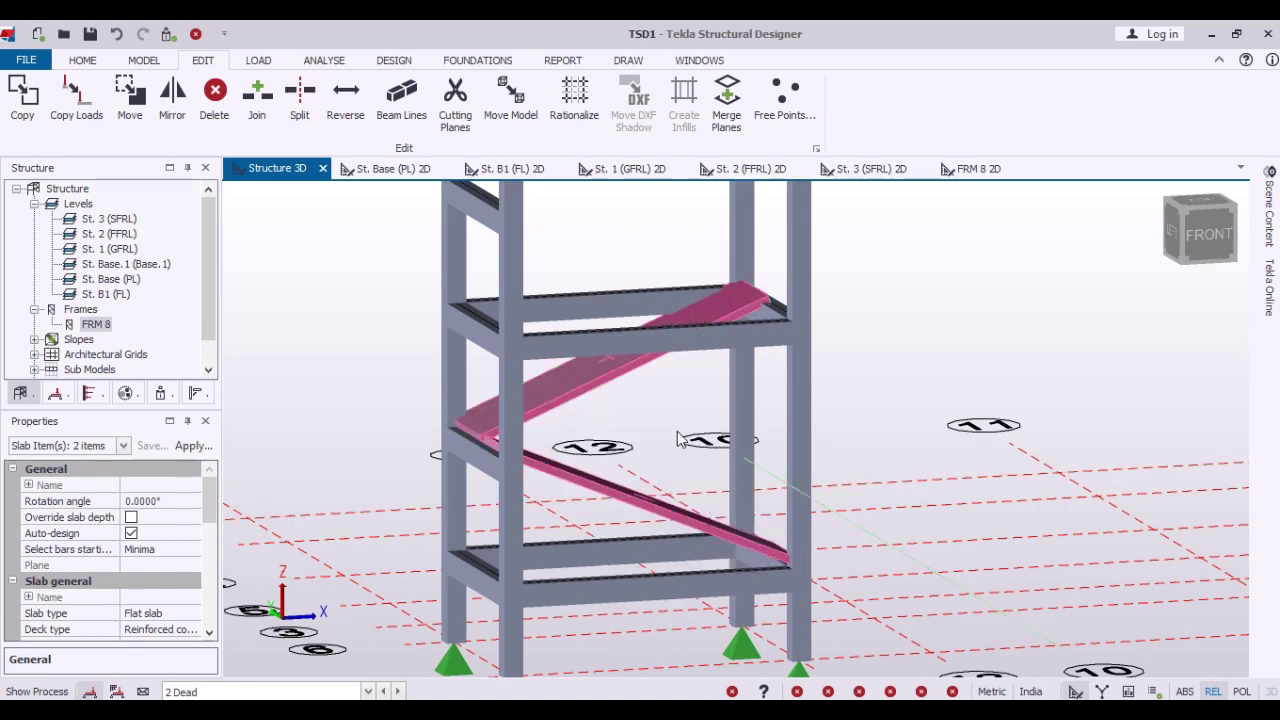
pyautogui.click(22, 100)
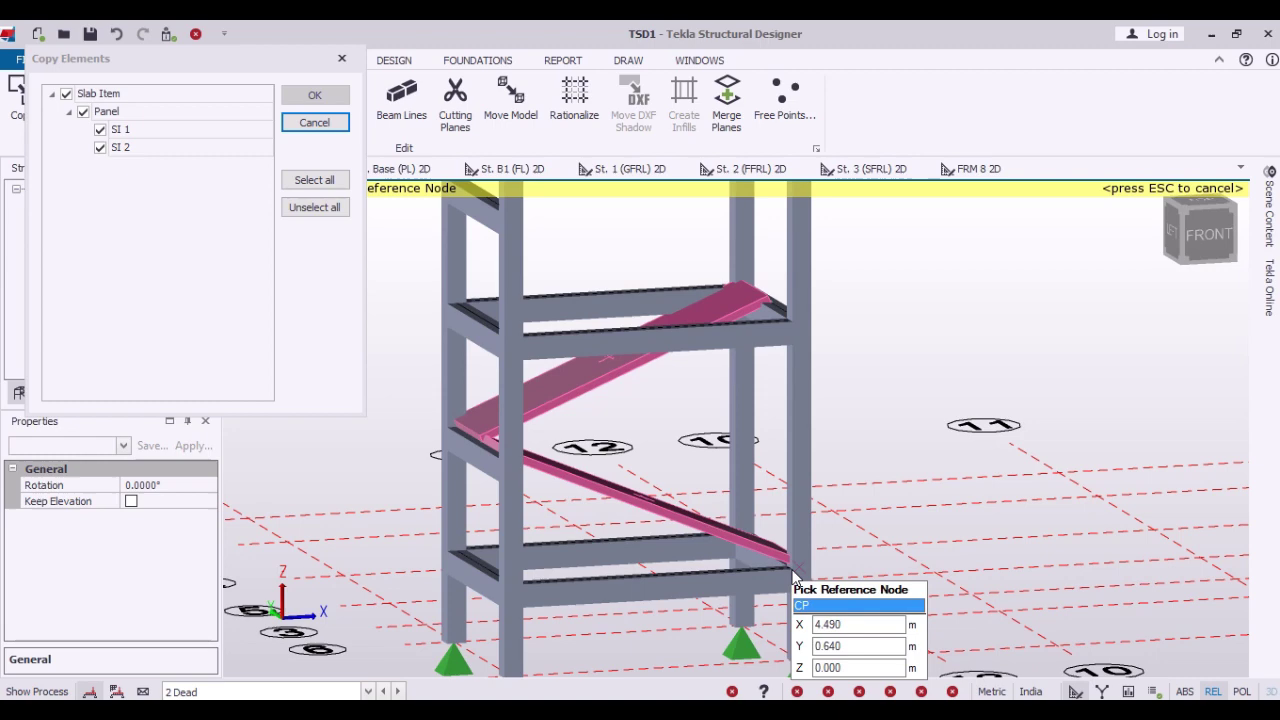
pyautogui.scroll(2, 797, 578)
pyautogui.scroll(2, 800, 579)
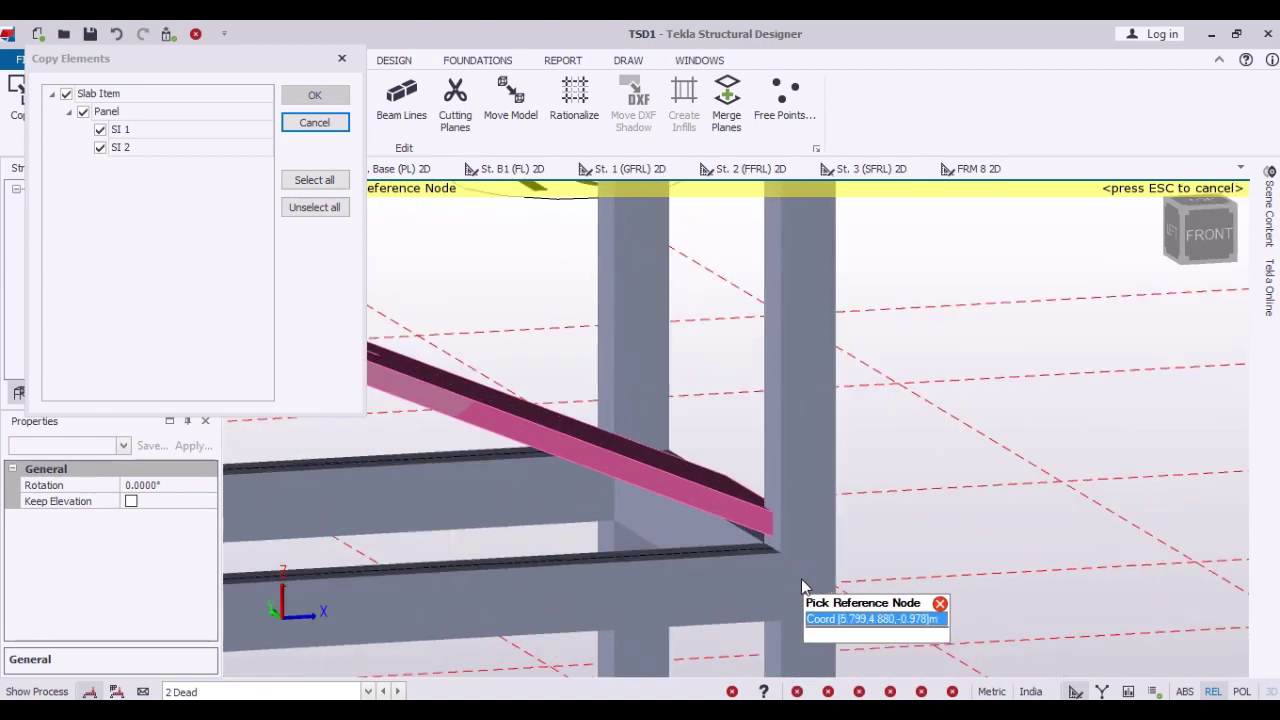
pyautogui.scroll(2, 801, 579)
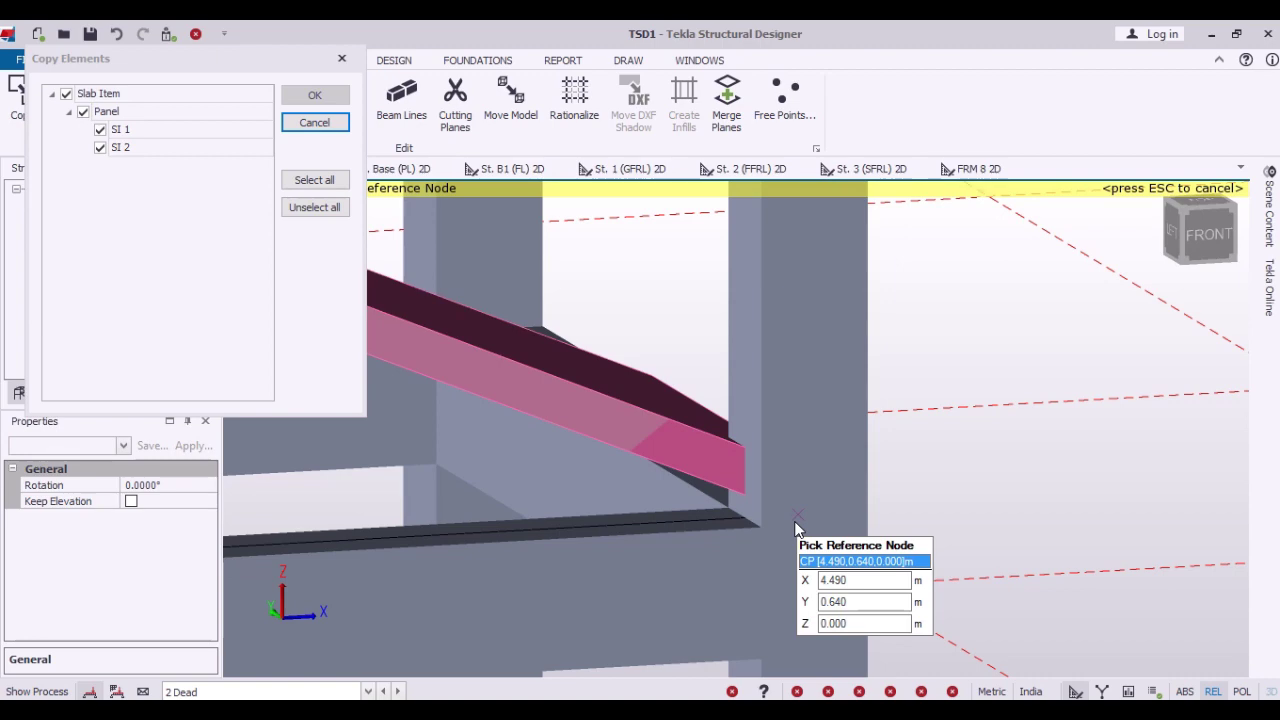
pyautogui.click(796, 523)
# Place the copied stair slabs at the matching node one storey higher.
pyautogui.scroll(-2, 796, 524)
pyautogui.scroll(-2, 796, 524)
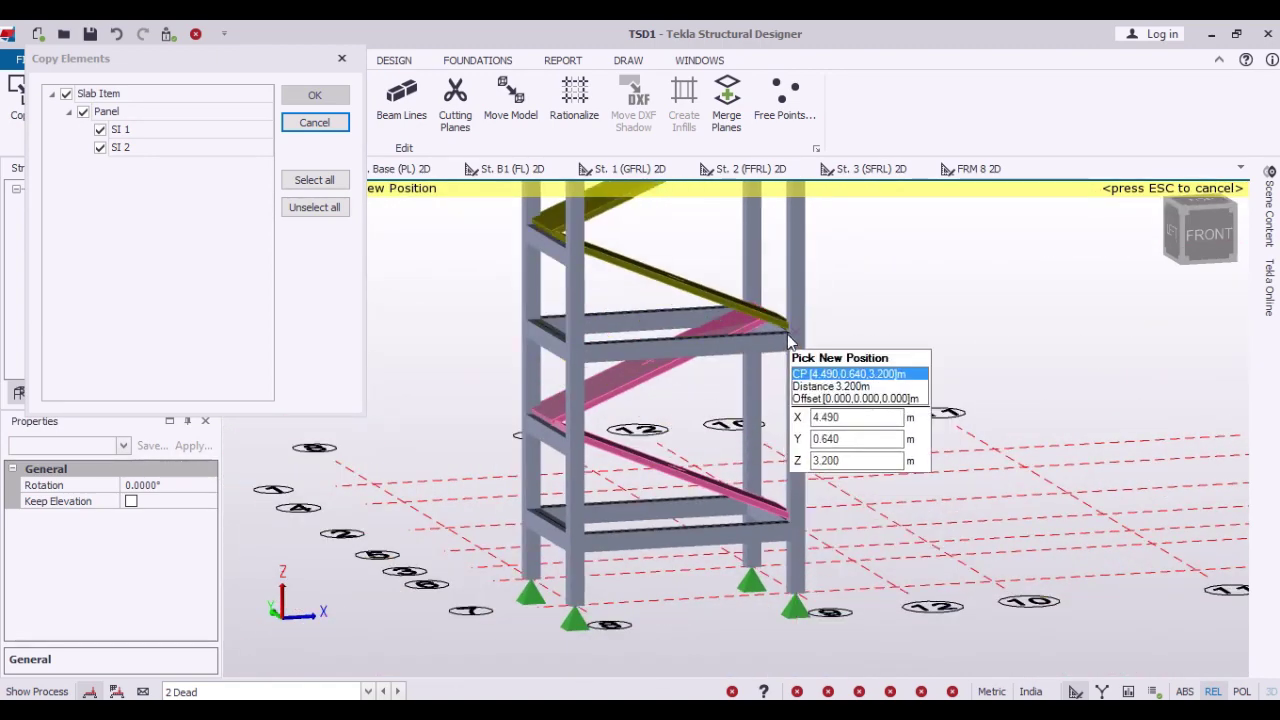
pyautogui.scroll(-2, 789, 340)
pyautogui.scroll(-2, 789, 340)
pyautogui.scroll(-1, 789, 340)
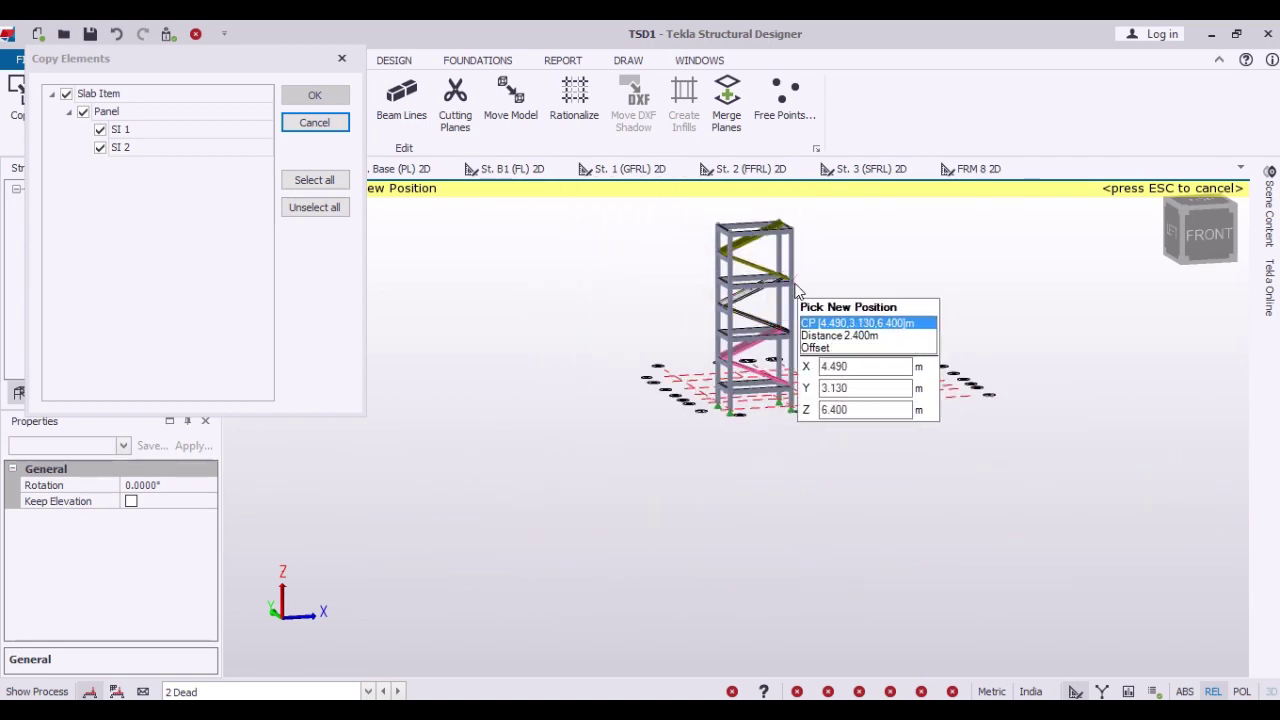
pyautogui.scroll(3, 797, 290)
pyautogui.scroll(1, 797, 290)
pyautogui.scroll(1, 790, 285)
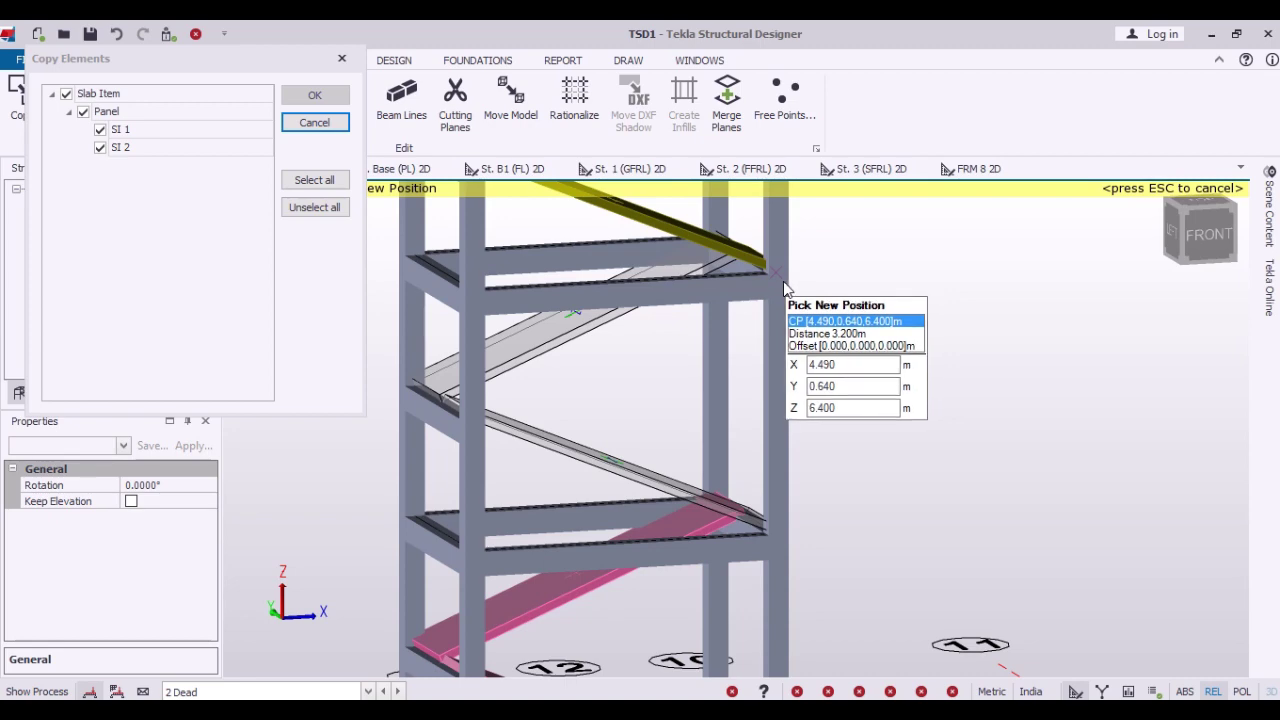
pyautogui.click(783, 281)
pyautogui.scroll(-4, 800, 346)
pyautogui.scroll(-1, 857, 445)
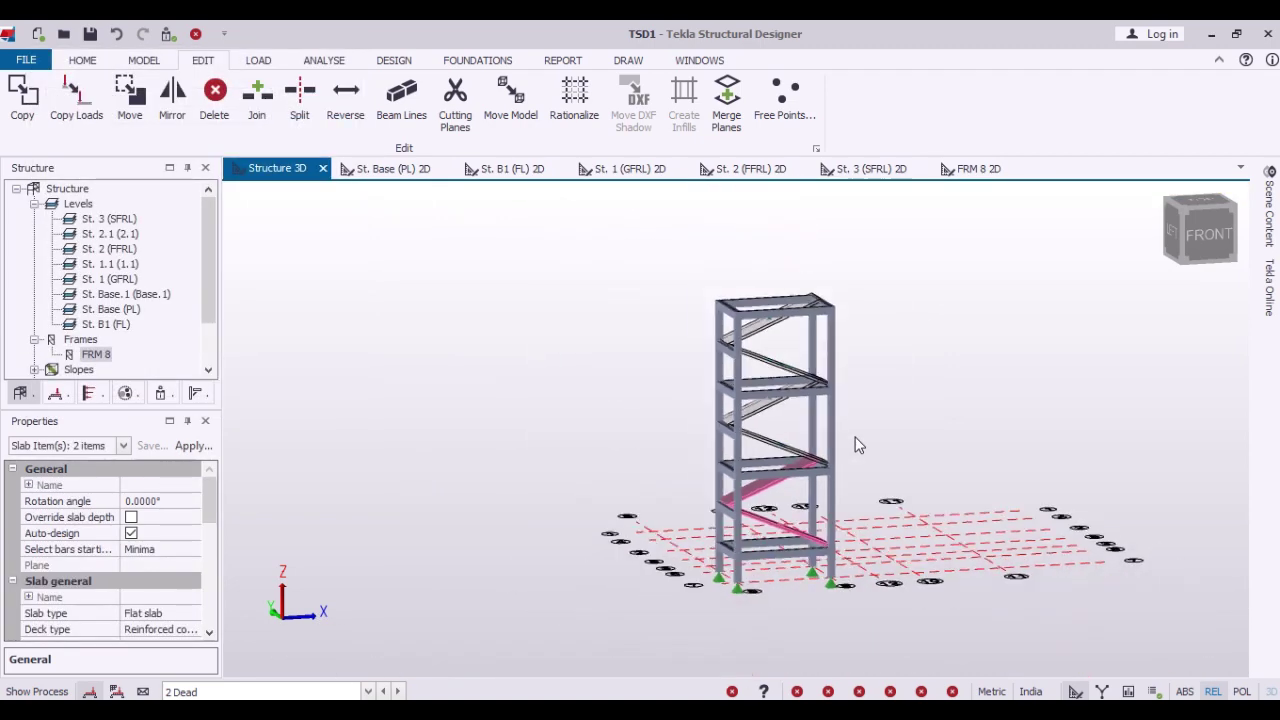
pyautogui.moveTo(848, 486)
pyautogui.mouseDown(button='middle')
pyautogui.moveTo(517, 448)
pyautogui.moveTo(719, 462)
pyautogui.moveTo(886, 500)
pyautogui.moveTo(976, 463)
pyautogui.moveTo(1015, 486)
pyautogui.mouseUp(button='middle')
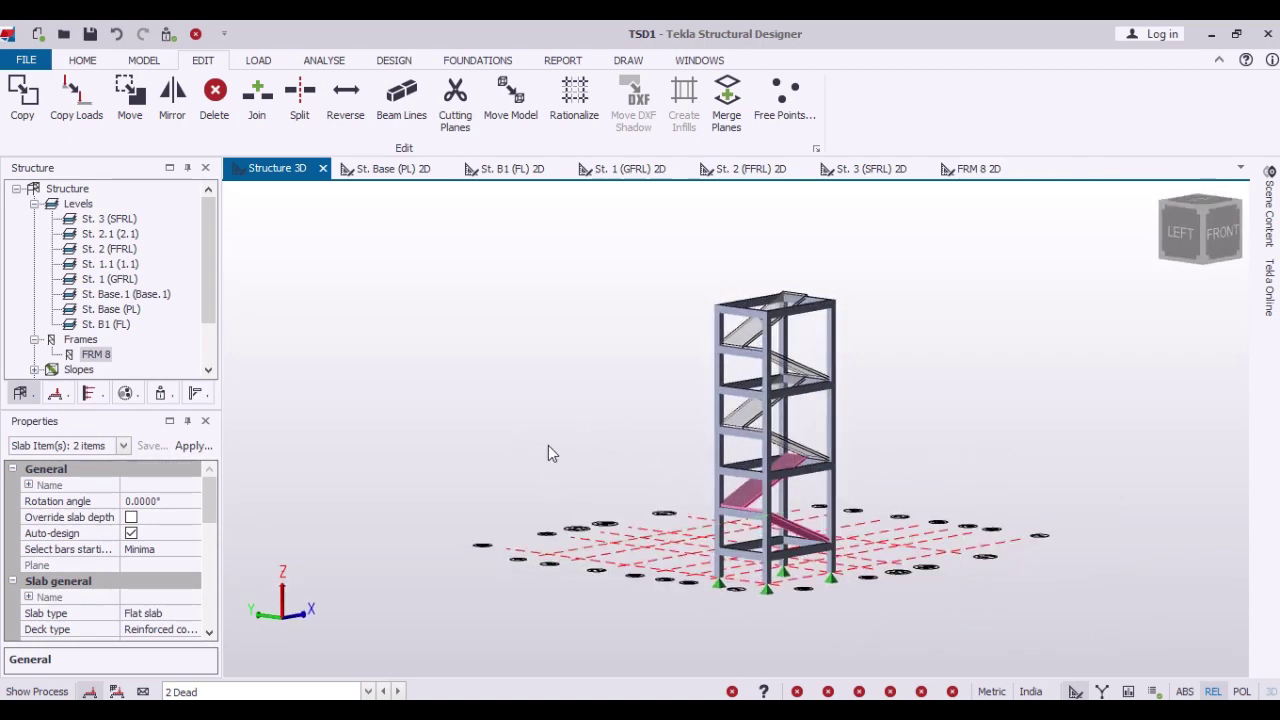
pyautogui.click(650, 440)
pyautogui.moveTo(923, 632)
pyautogui.mouseDown(button='middle')
pyautogui.moveTo(821, 621)
pyautogui.moveTo(643, 646)
pyautogui.mouseUp(button='middle')
pyautogui.moveTo(520, 653); pyautogui.dragTo(669, 636, button='middle')
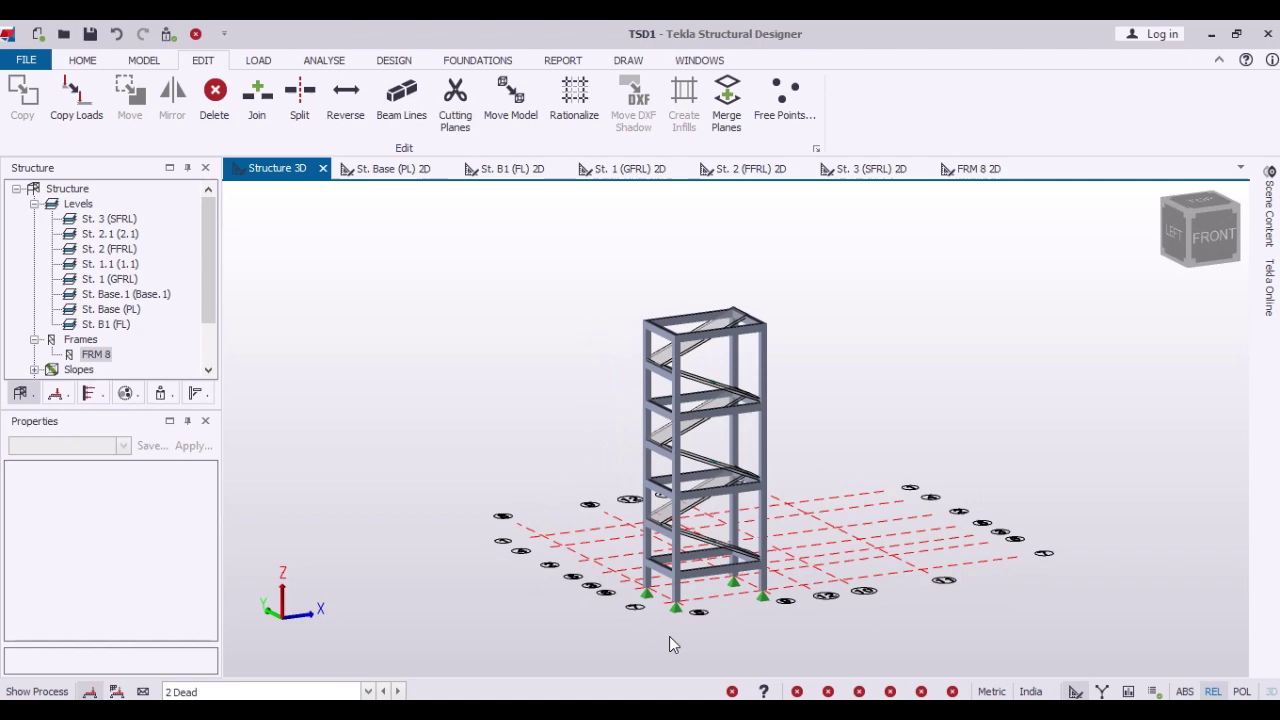
pyautogui.scroll(3, 678, 541)
pyautogui.scroll(2, 680, 535)
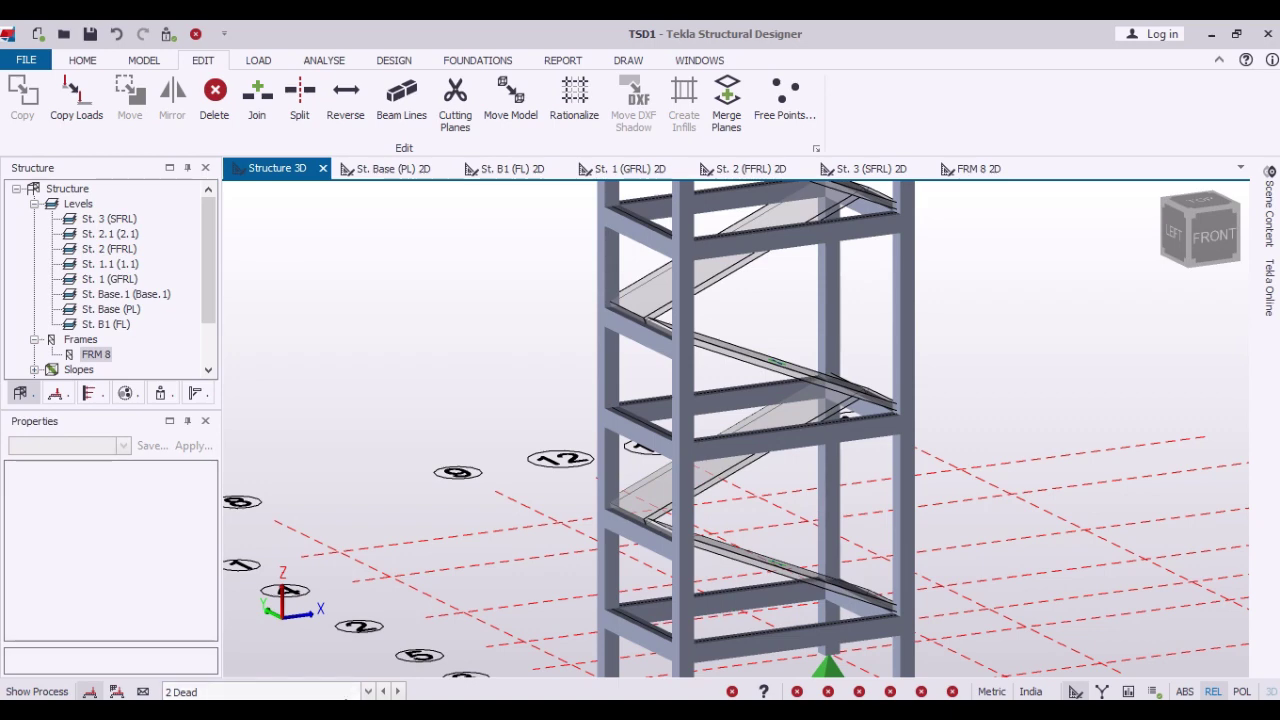
# Make 4 Imposed the current load case and start a 3 kN/m² slab load.
pyautogui.click(365, 691)
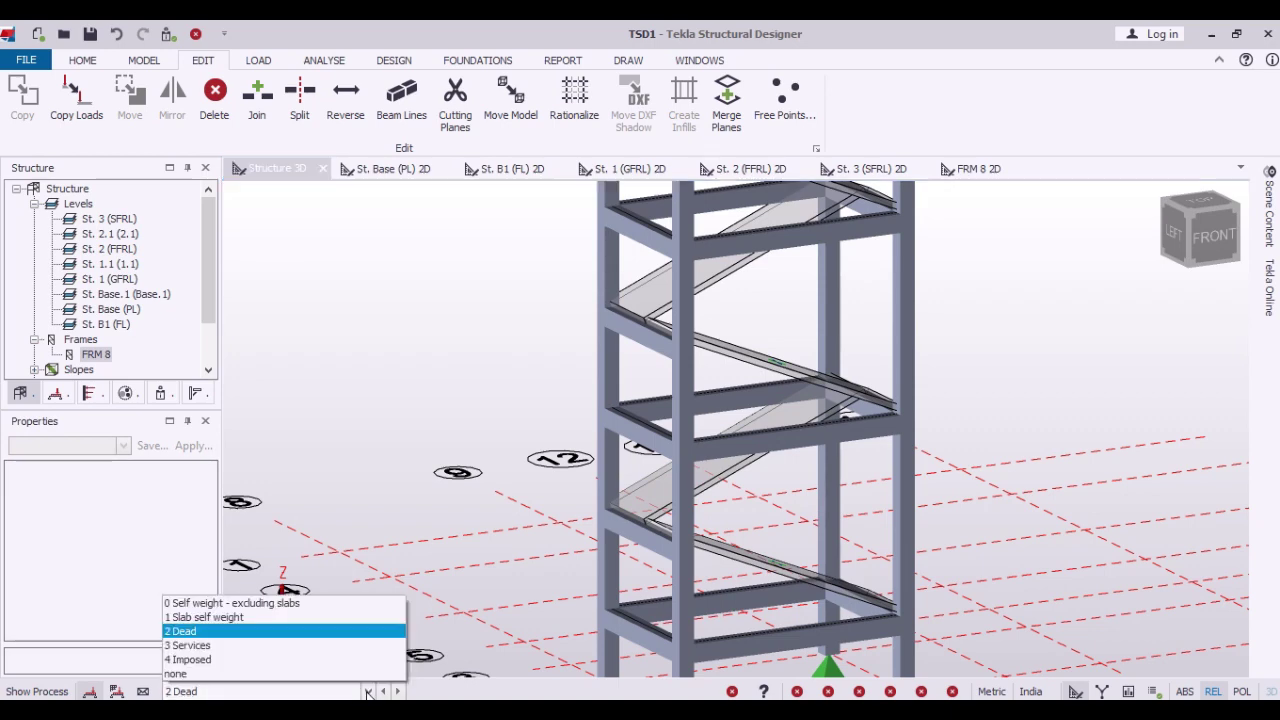
pyautogui.click(190, 660)
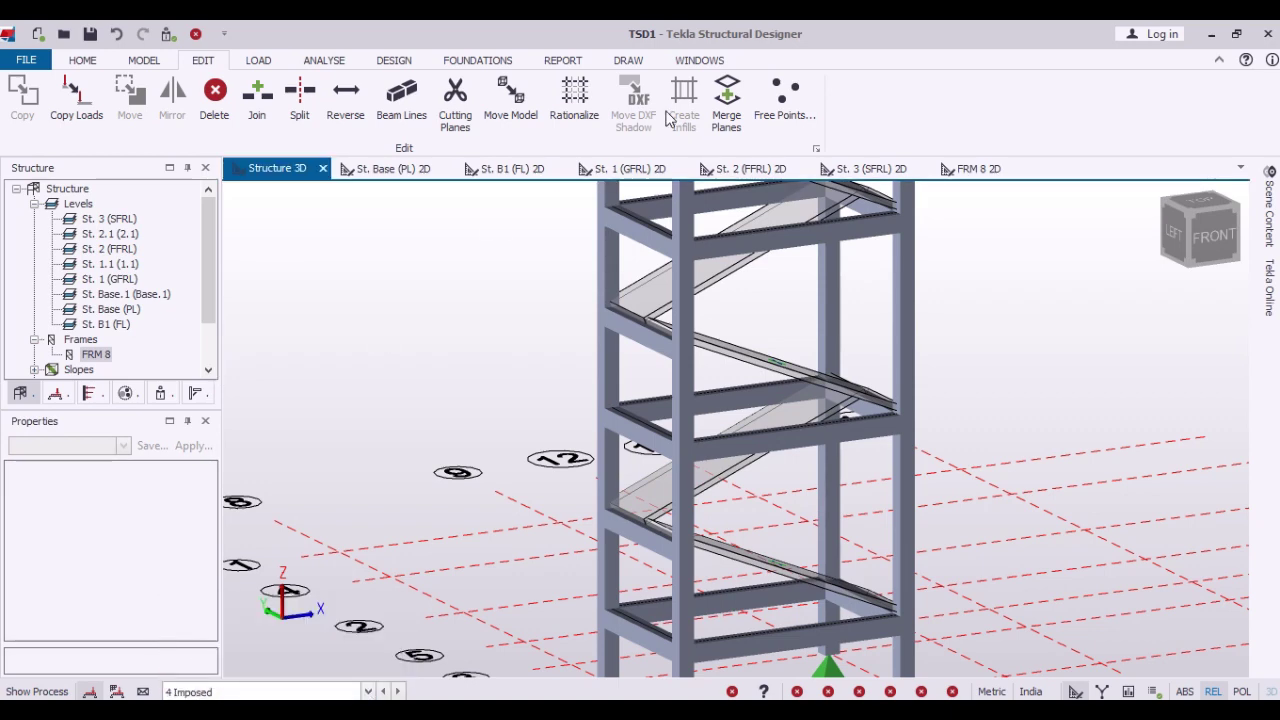
pyautogui.click(258, 60)
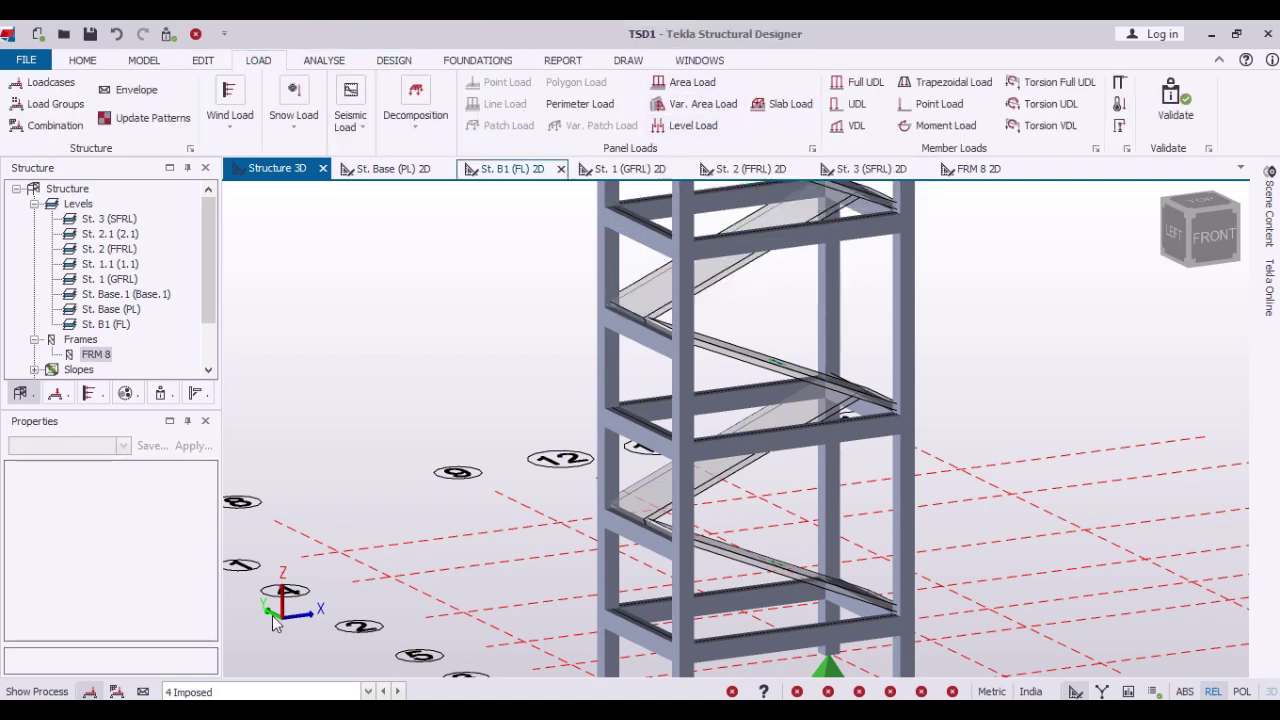
pyautogui.click(789, 111)
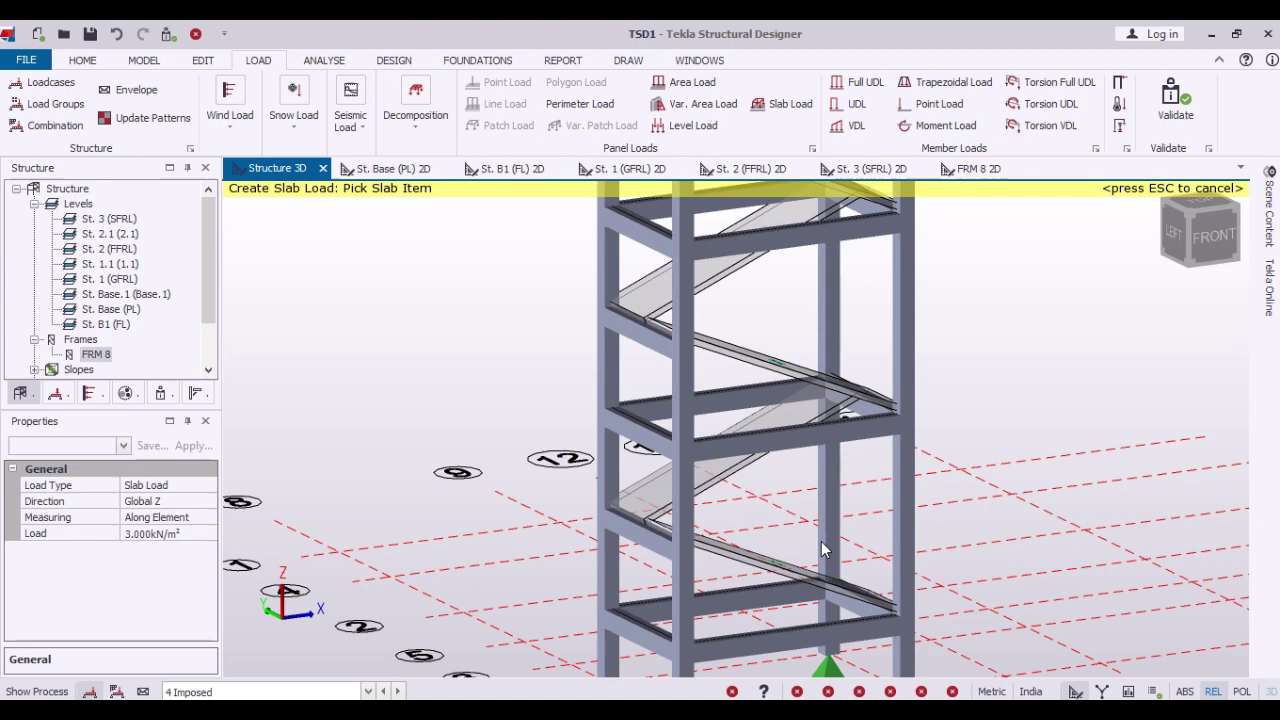
# Apply the 3 kN/m² slab load to all six inclined stair slabs, bottom to top.
pyautogui.click(775, 571)
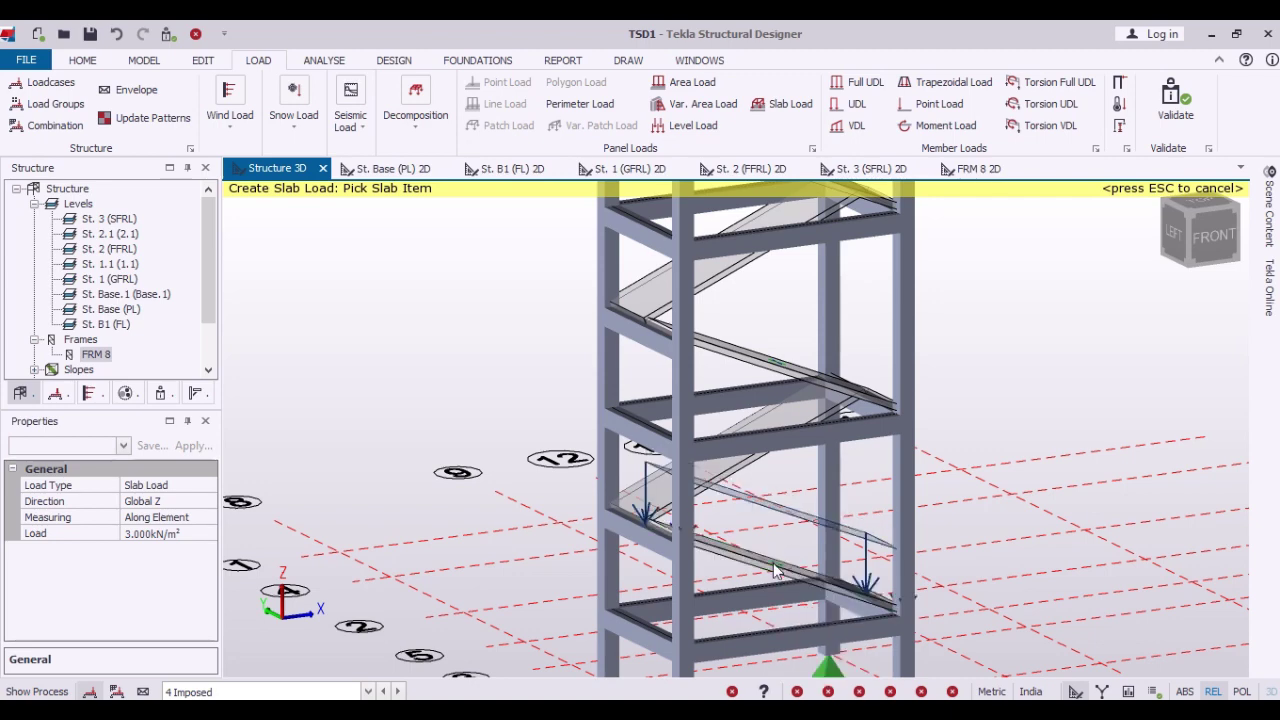
pyautogui.click(748, 458)
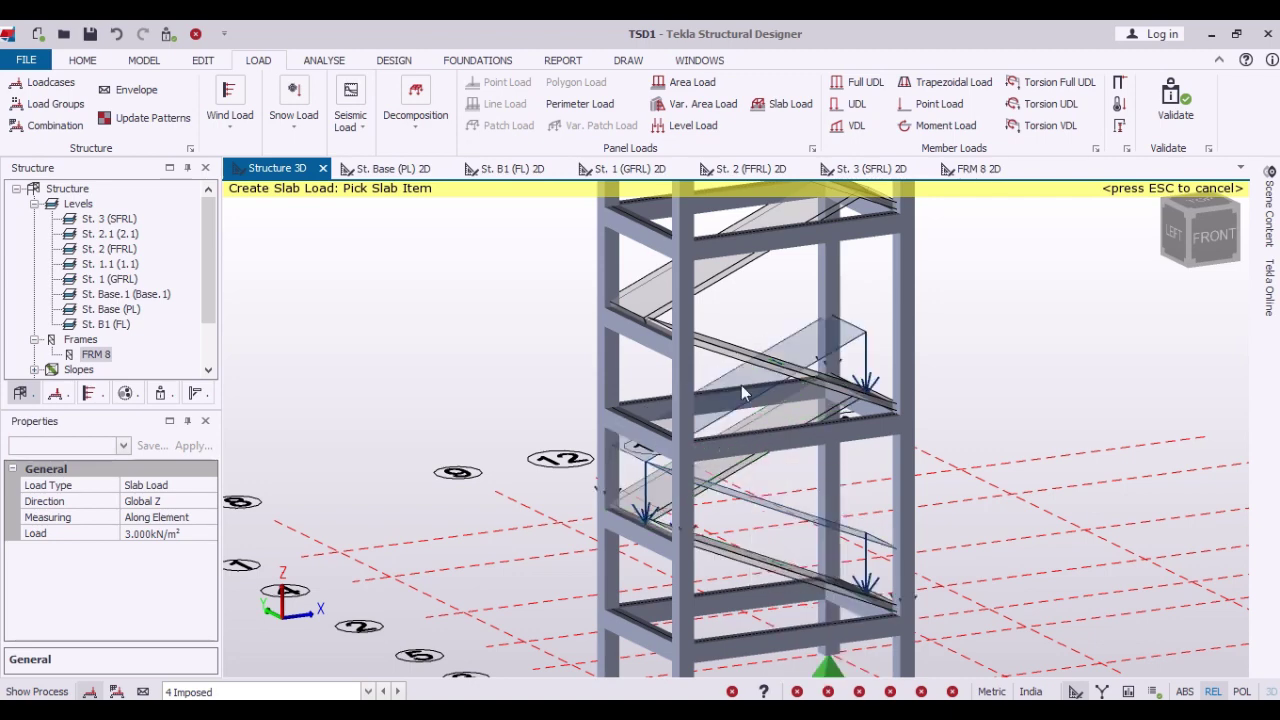
pyautogui.click(741, 385)
pyautogui.scroll(-3, 736, 372)
pyautogui.scroll(-2, 736, 372)
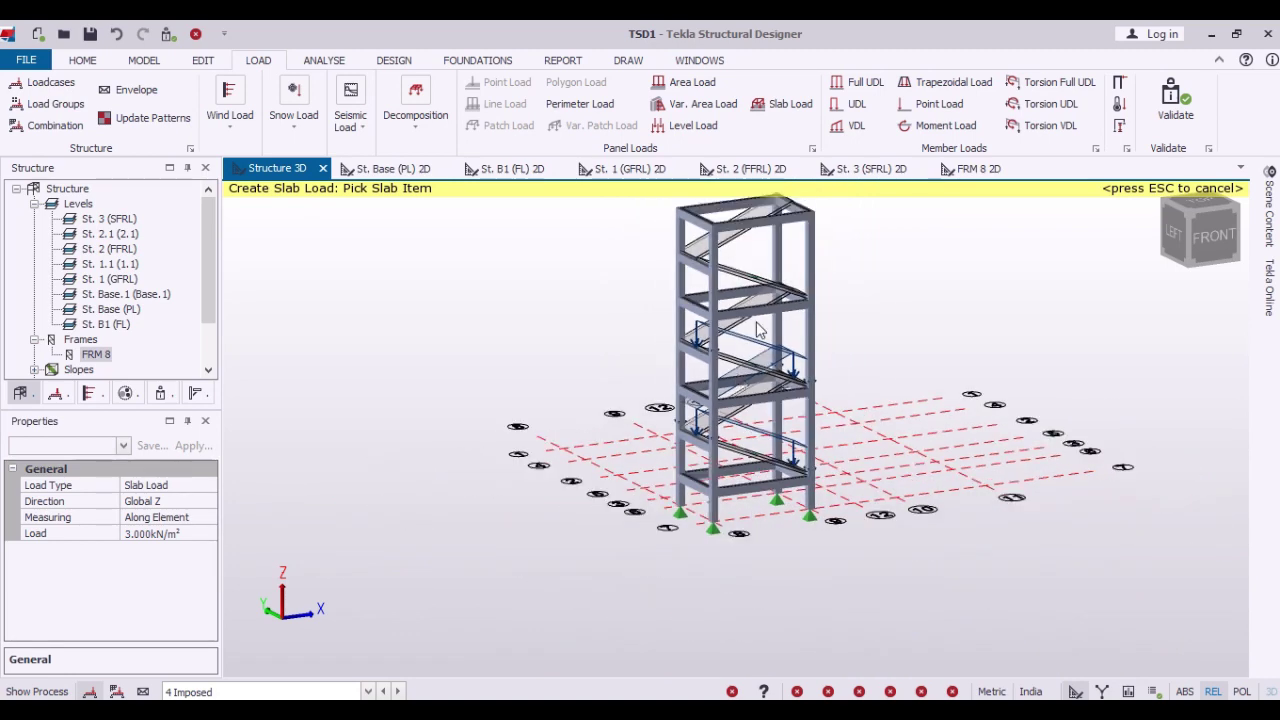
pyautogui.click(757, 313)
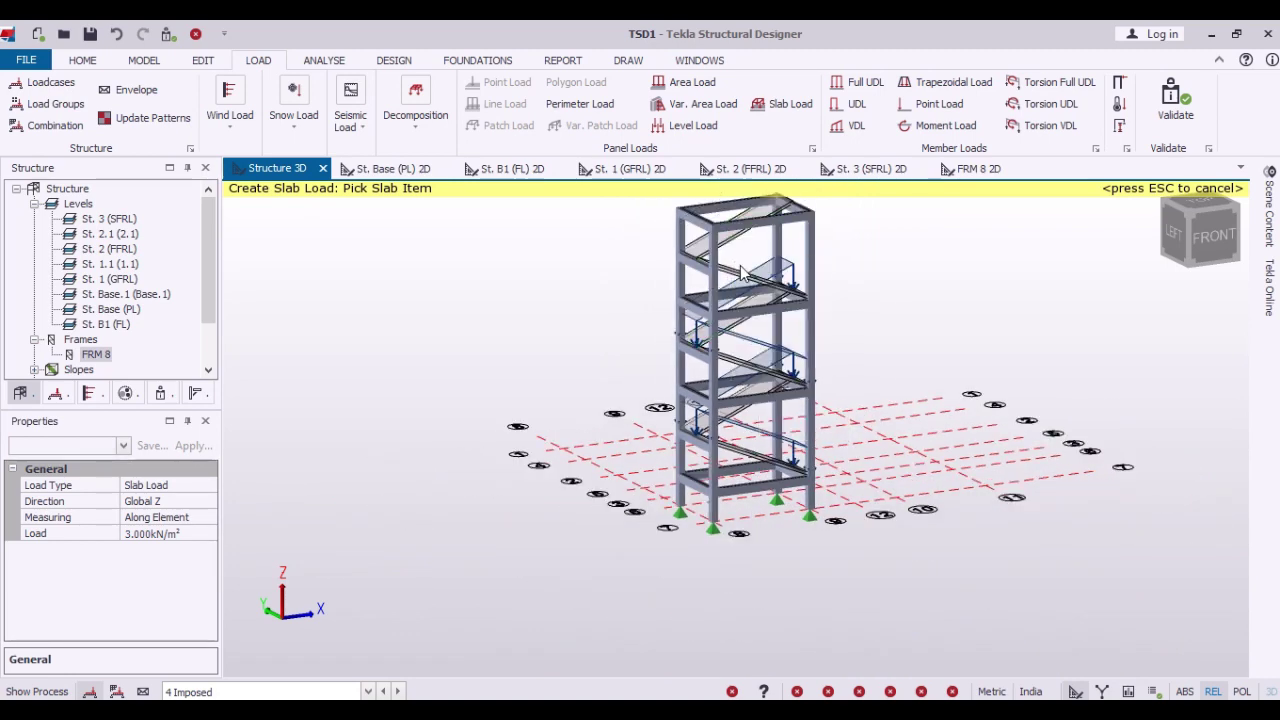
pyautogui.click(735, 275)
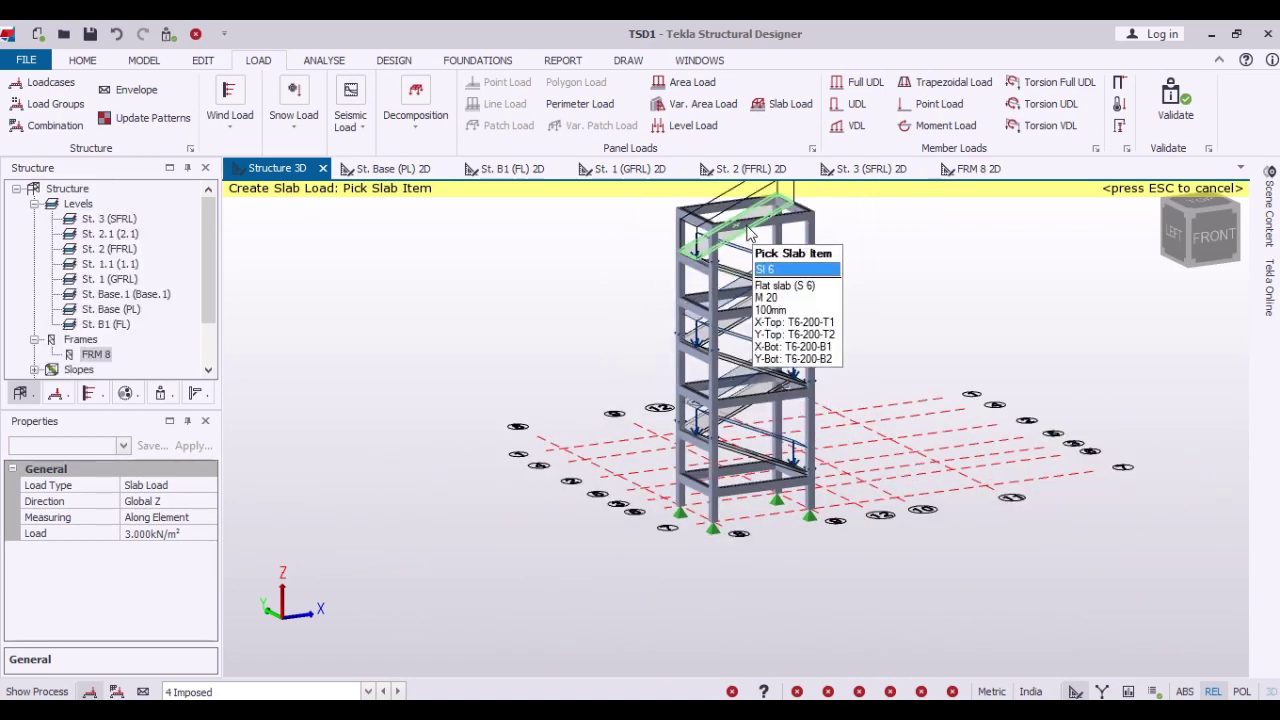
pyautogui.click(747, 231)
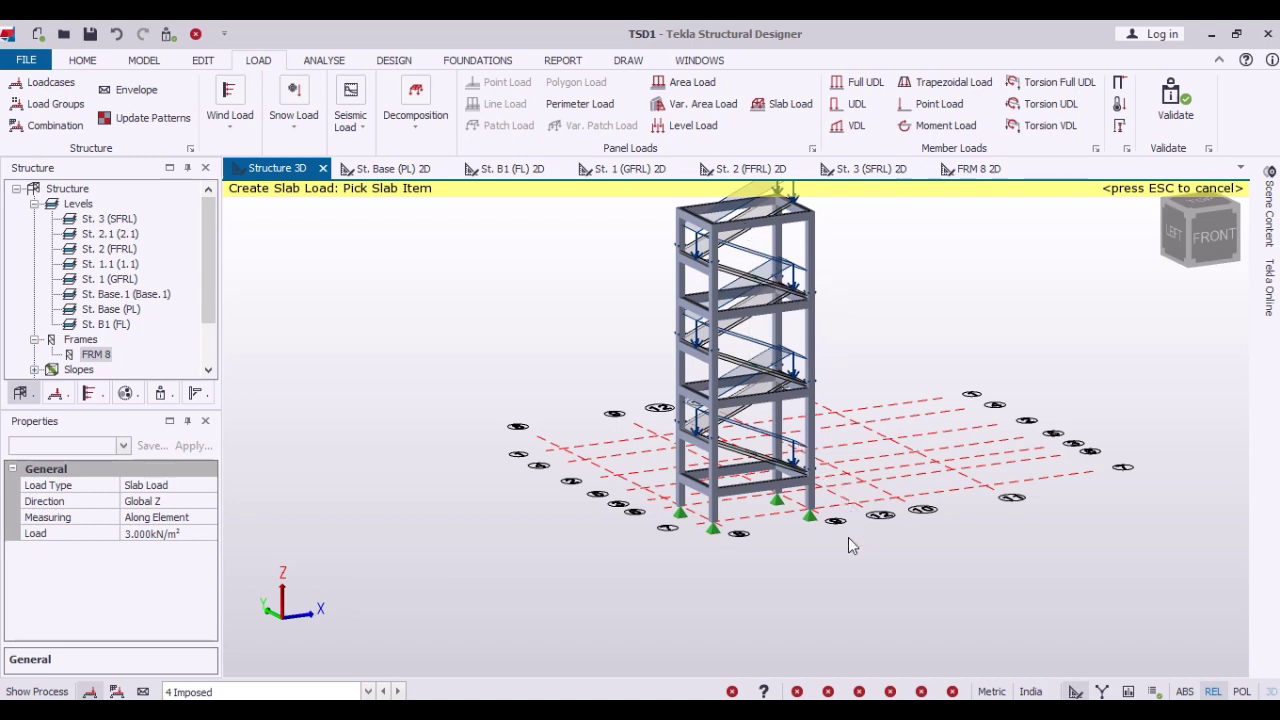
pyautogui.moveTo(848, 537)
pyautogui.mouseDown(button='middle')
pyautogui.moveTo(775, 598)
pyautogui.moveTo(725, 618)
pyautogui.mouseUp(button='middle')
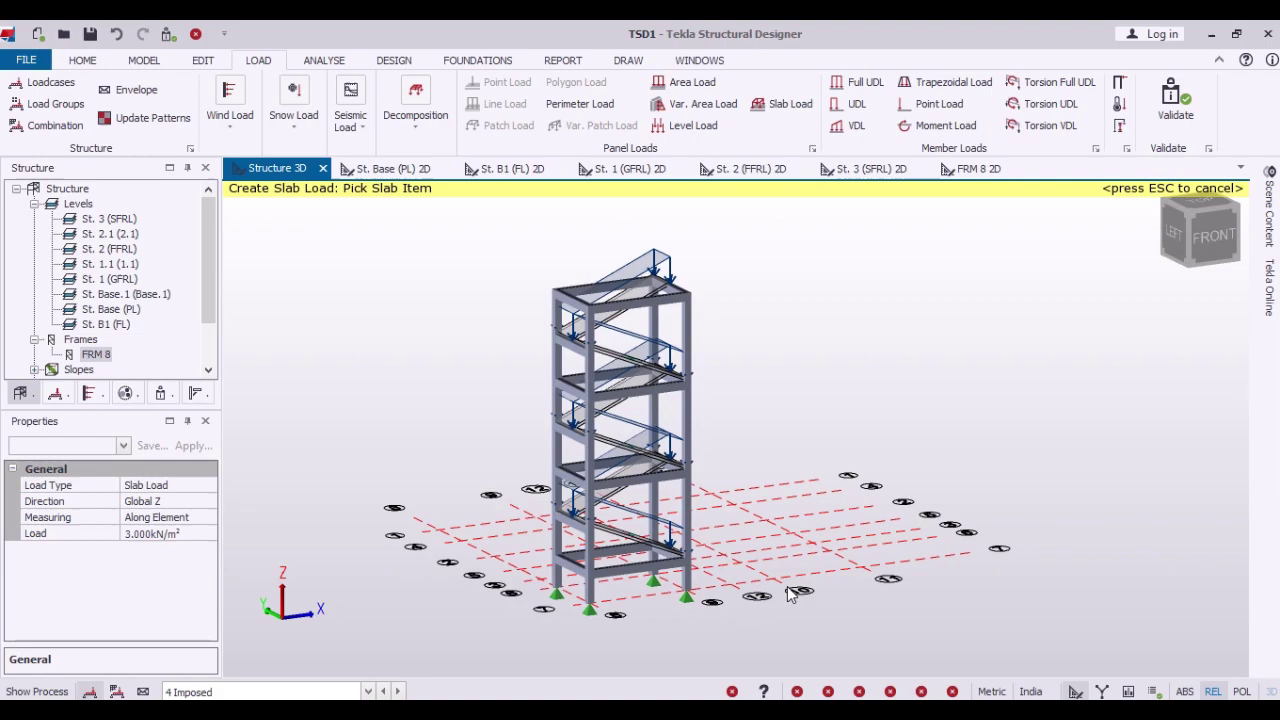
pyautogui.moveTo(790, 594)
pyautogui.keyDown('shift'); pyautogui.mouseDown(button='middle')
pyautogui.moveTo(392, 578)
pyautogui.moveTo(515, 612)
pyautogui.moveTo(981, 635)
pyautogui.moveTo(1254, 557)
pyautogui.moveTo(1146, 583)
pyautogui.moveTo(589, 629)
pyautogui.moveTo(533, 612)
pyautogui.moveTo(1058, 577)
pyautogui.moveTo(929, 625)
pyautogui.moveTo(764, 636)
pyautogui.moveTo(870, 645)
pyautogui.mouseUp(button='middle'); pyautogui.keyUp('shift')
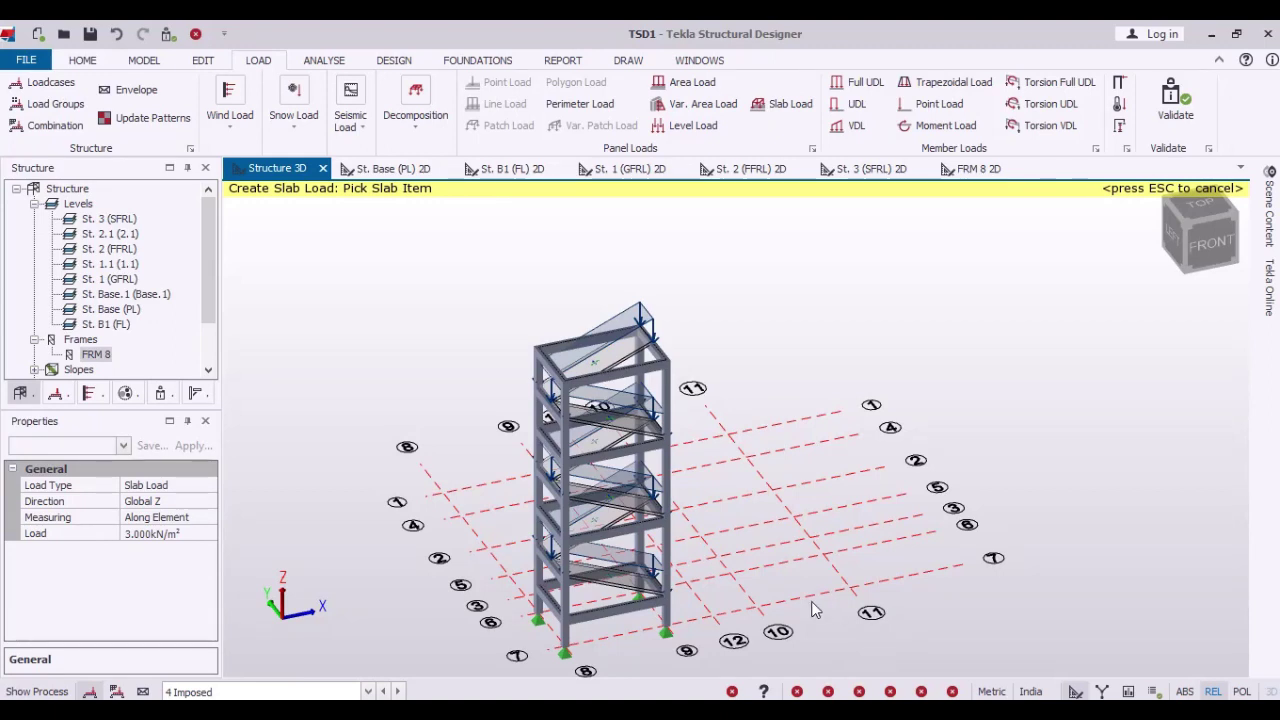